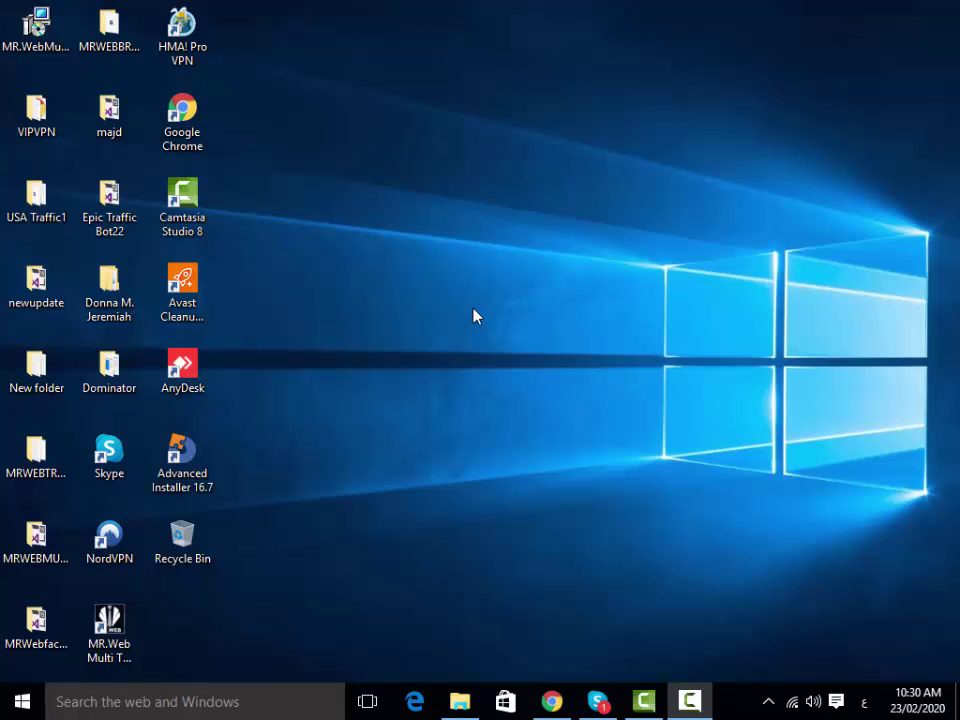
Step: Open MR.Web Multi Tools and review the account's username, password, serial key and status fields
double_click(109, 625)
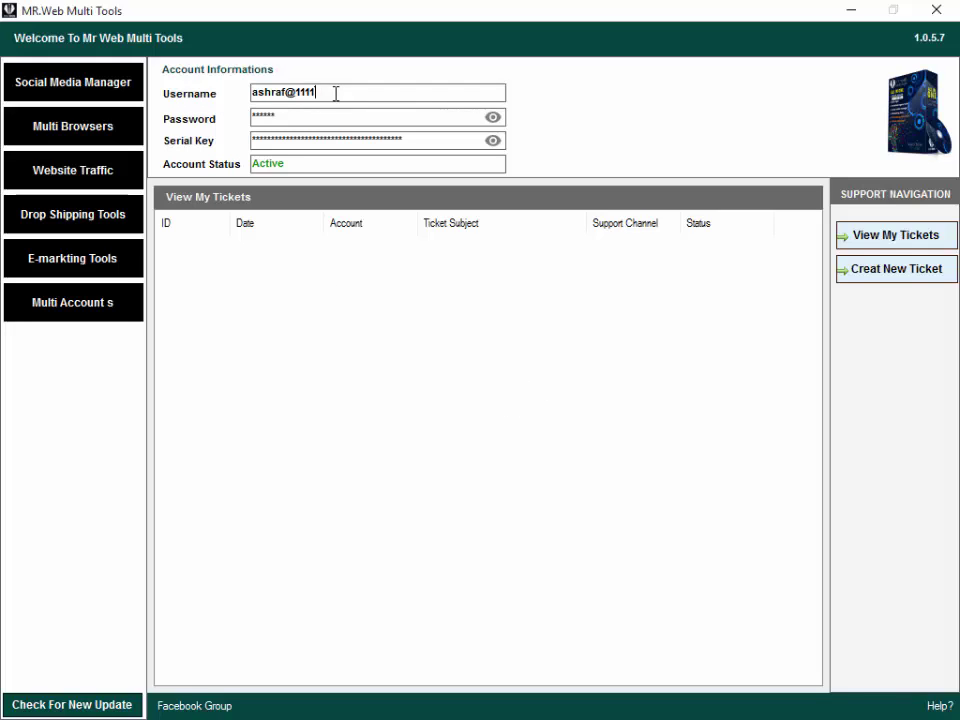
drag(336, 93, 242, 97)
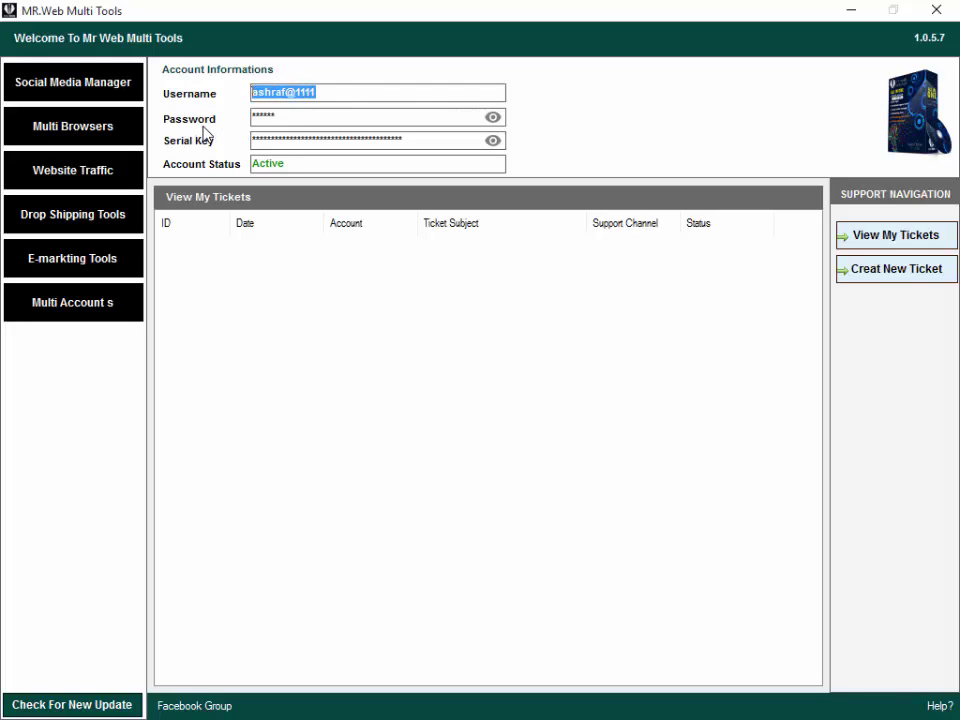
click(342, 94)
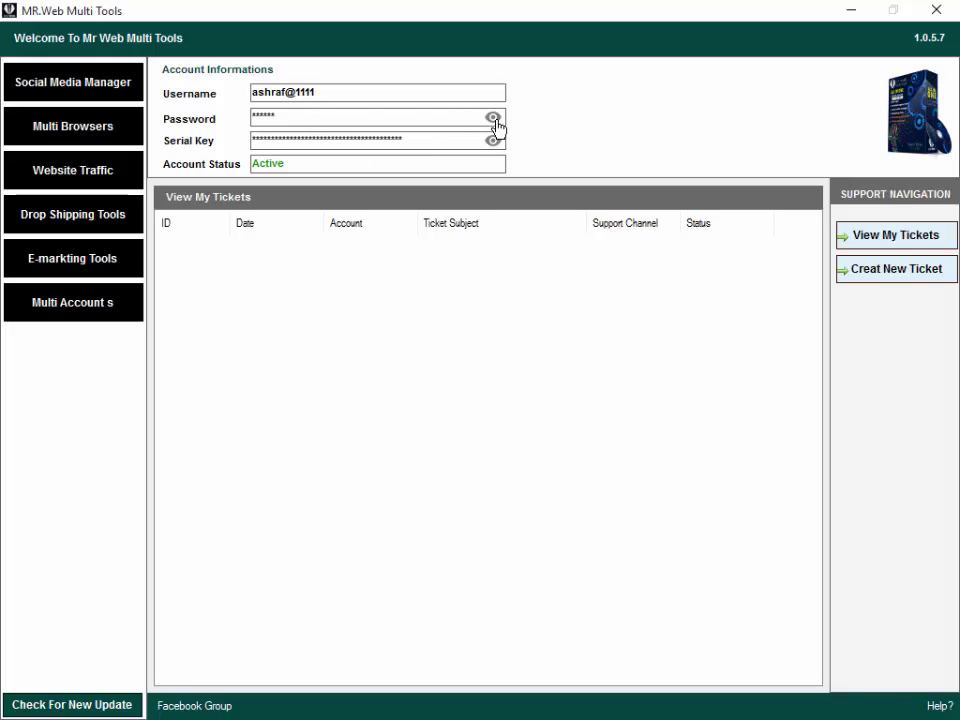
double_click(272, 119)
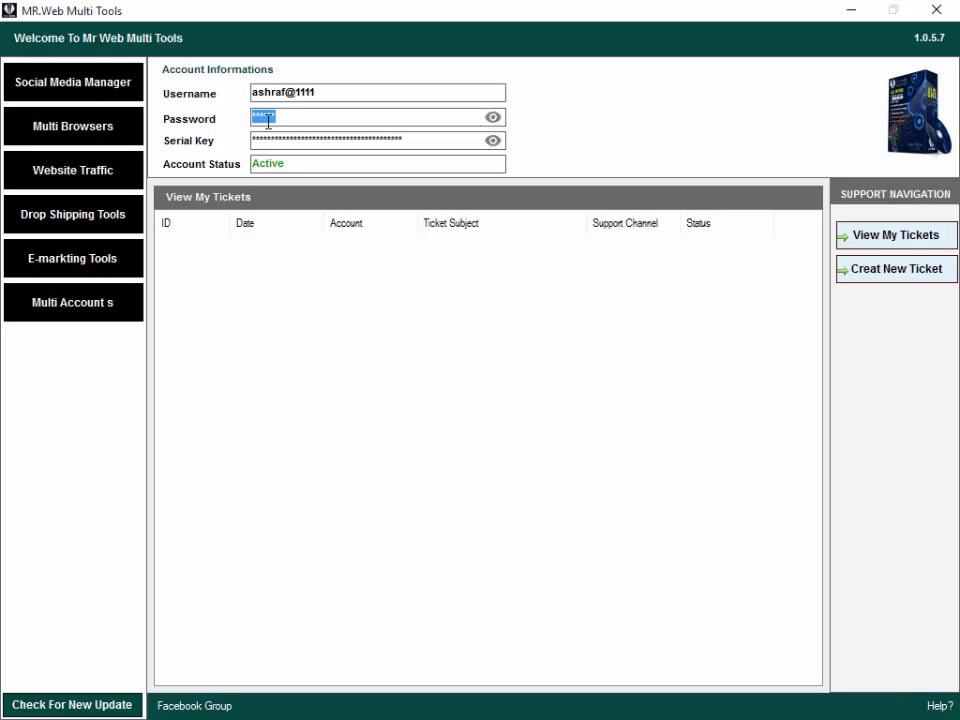
drag(422, 137, 251, 140)
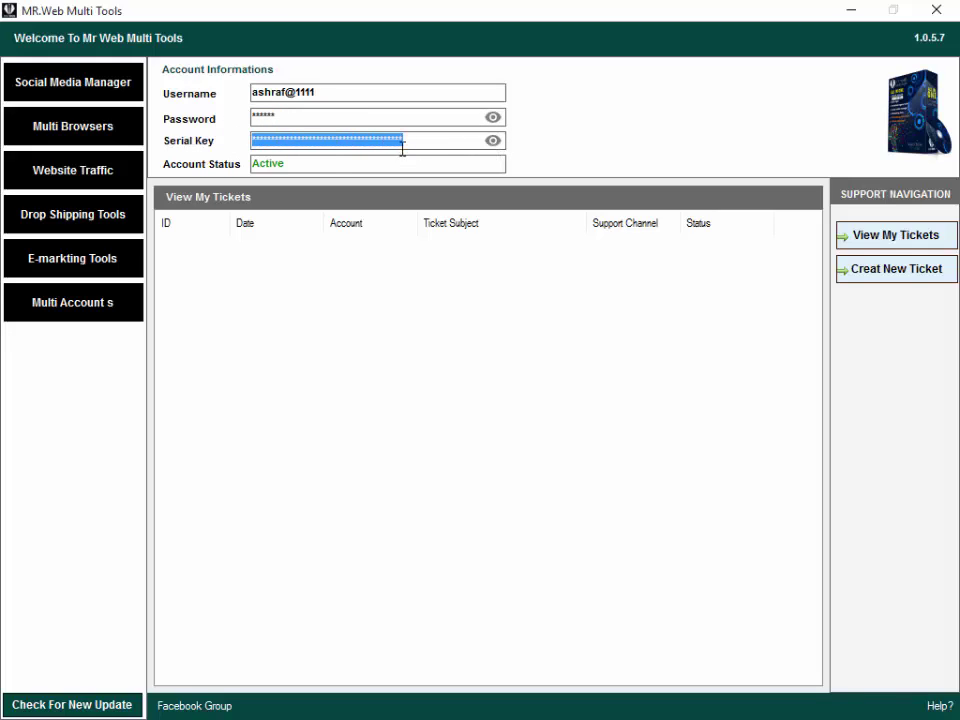
click(400, 146)
drag(403, 146, 250, 148)
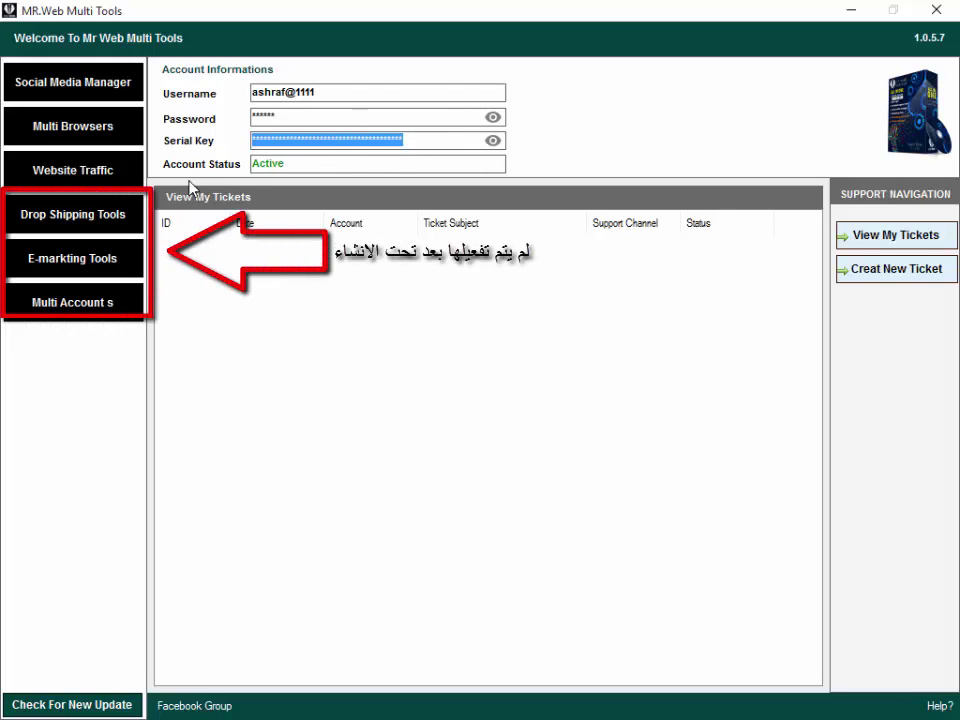
double_click(289, 167)
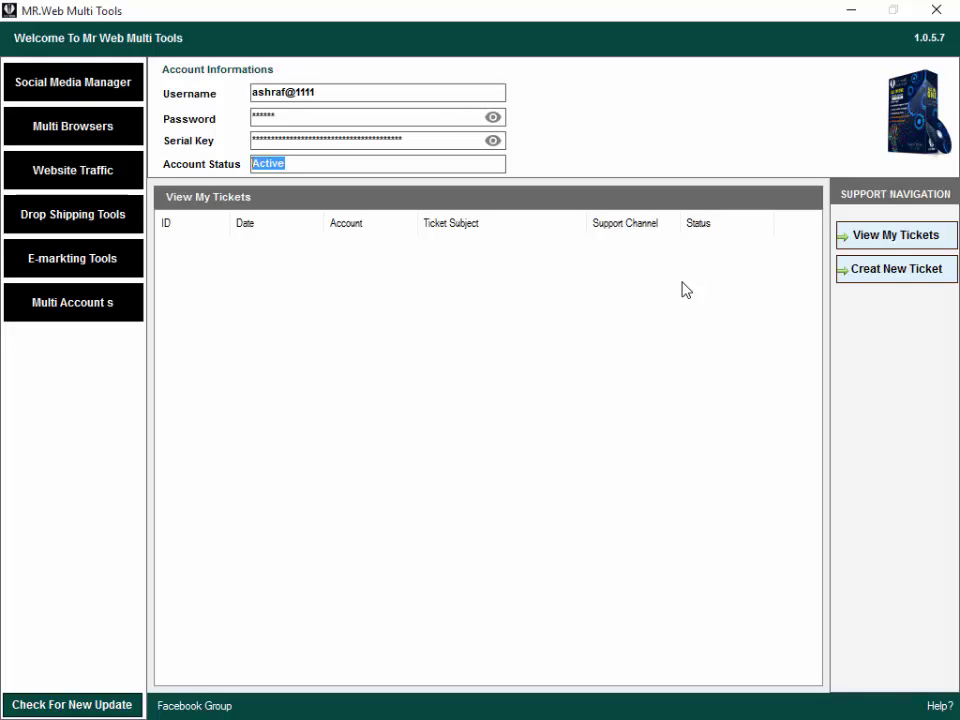
Step: Start a new support ticket with Social Media Manager as its support channel
click(905, 271)
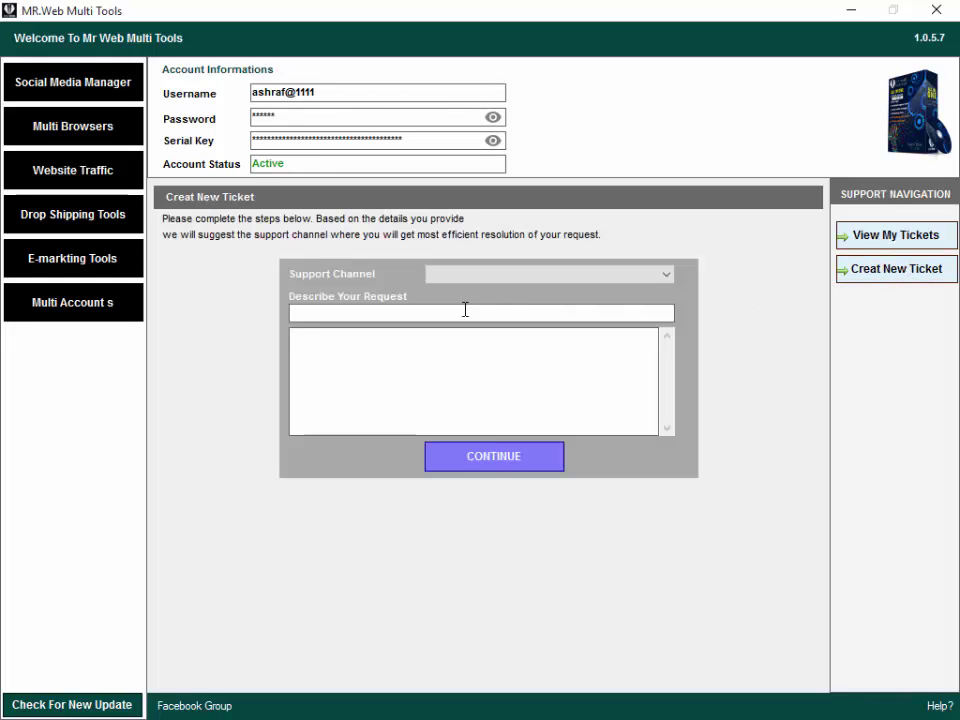
click(666, 277)
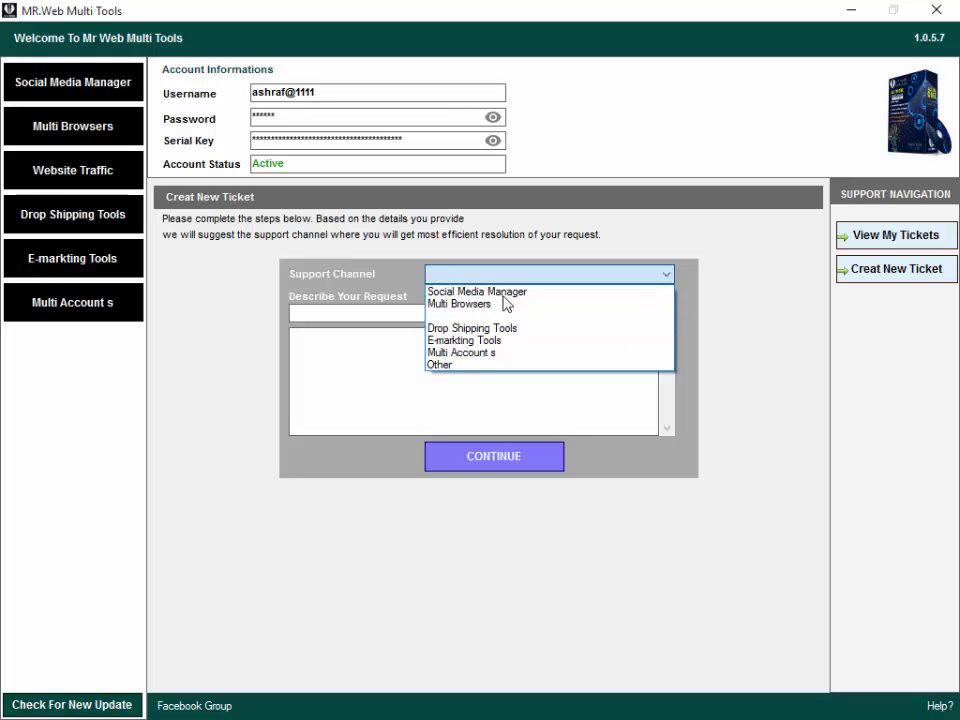
key(Up)
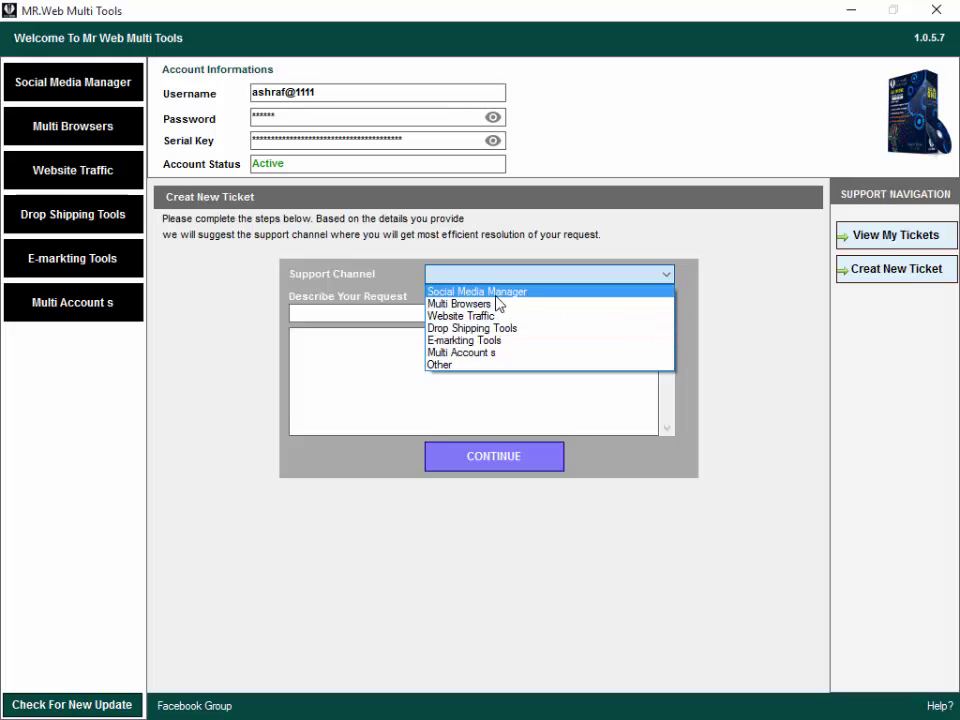
key(Return)
Step: Enter "test" as both the ticket's subject and its request description, and submit the ticket
click(445, 316)
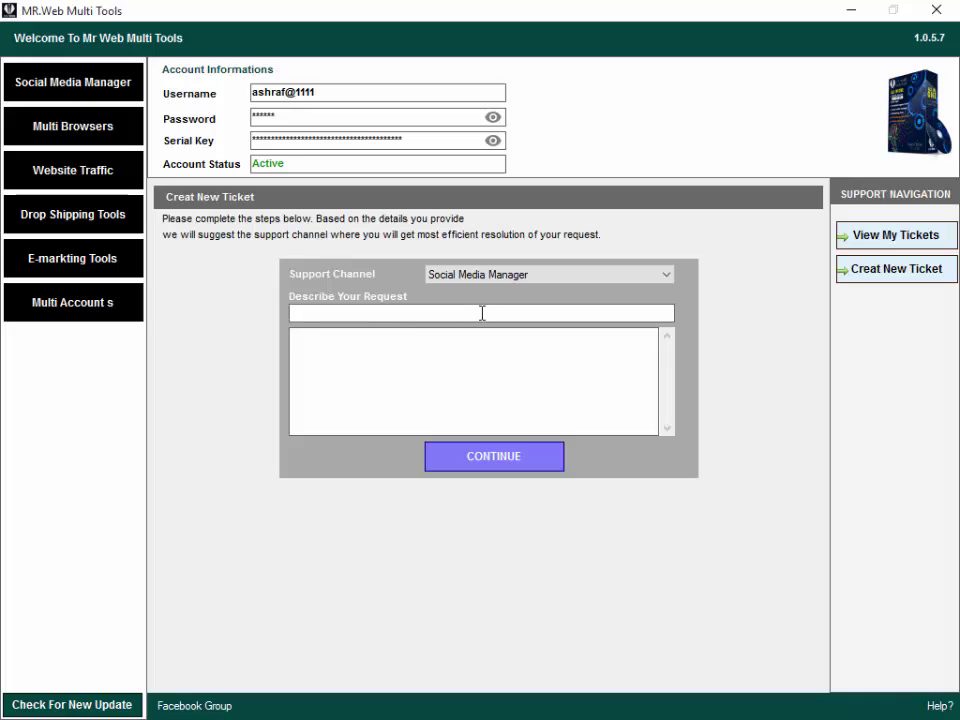
text(قصر ٪)
click(497, 343)
text(test)
click(520, 462)
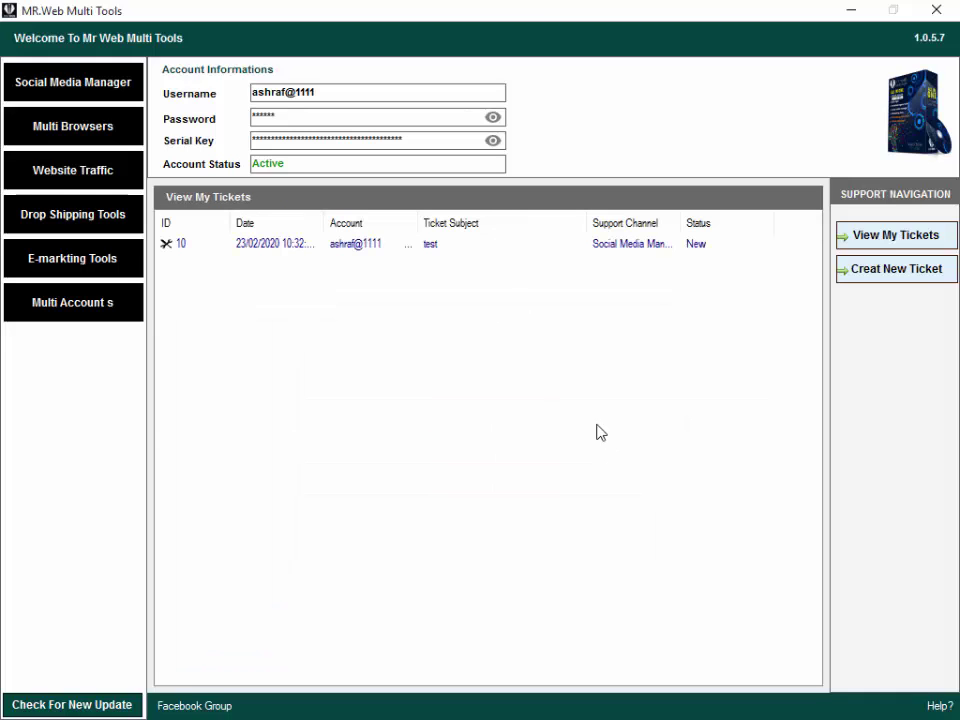
Step: Open the submitted "test" ticket, add "yy" to its request text and update it
click(310, 248)
double_click(389, 246)
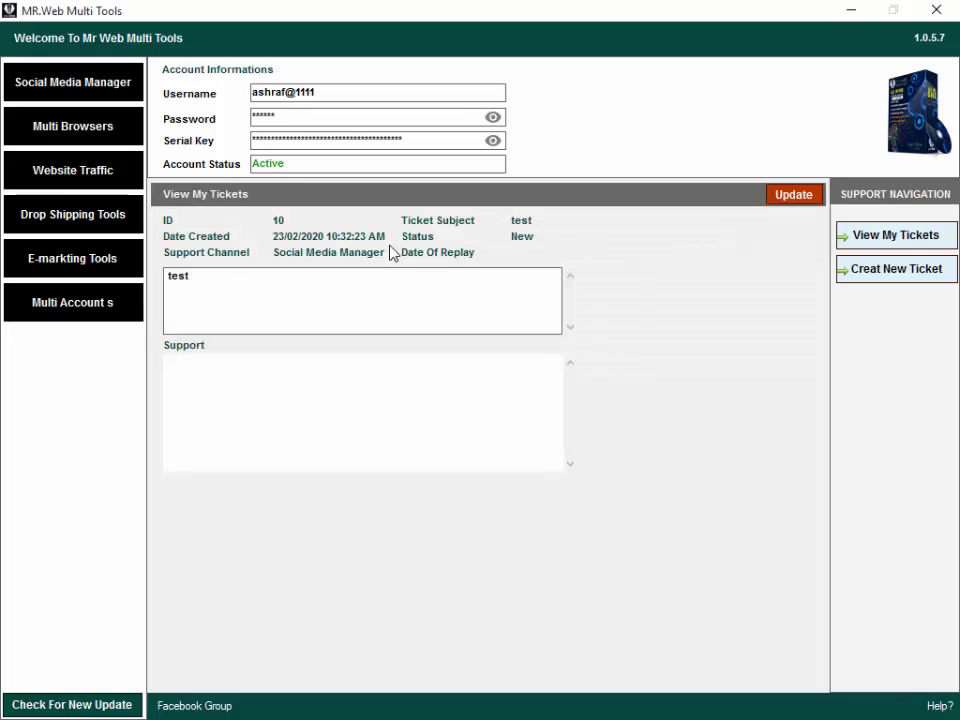
double_click(197, 285)
click(218, 287)
text(yy)
click(795, 199)
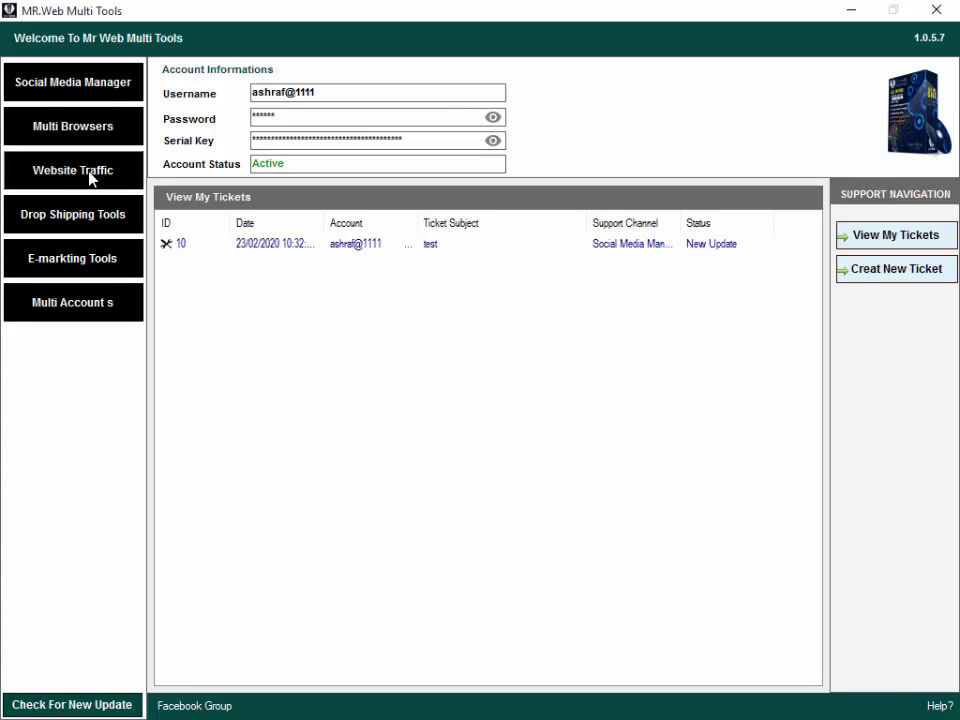
Step: Open Multi Browsers, start creating a new browser and enter its profile name
click(55, 130)
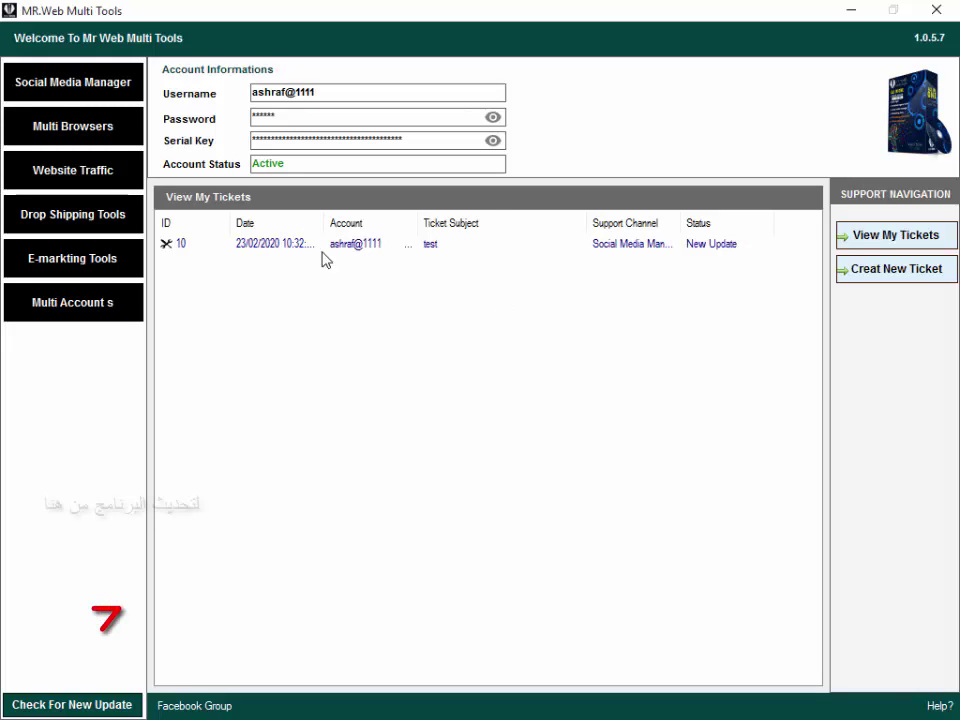
click(73, 130)
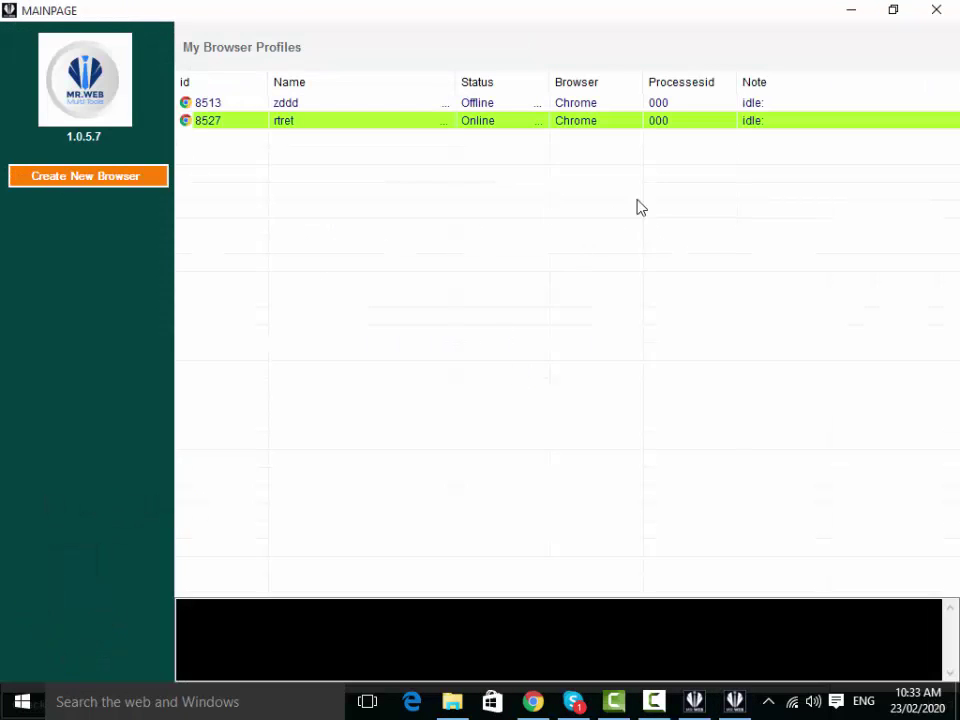
click(73, 180)
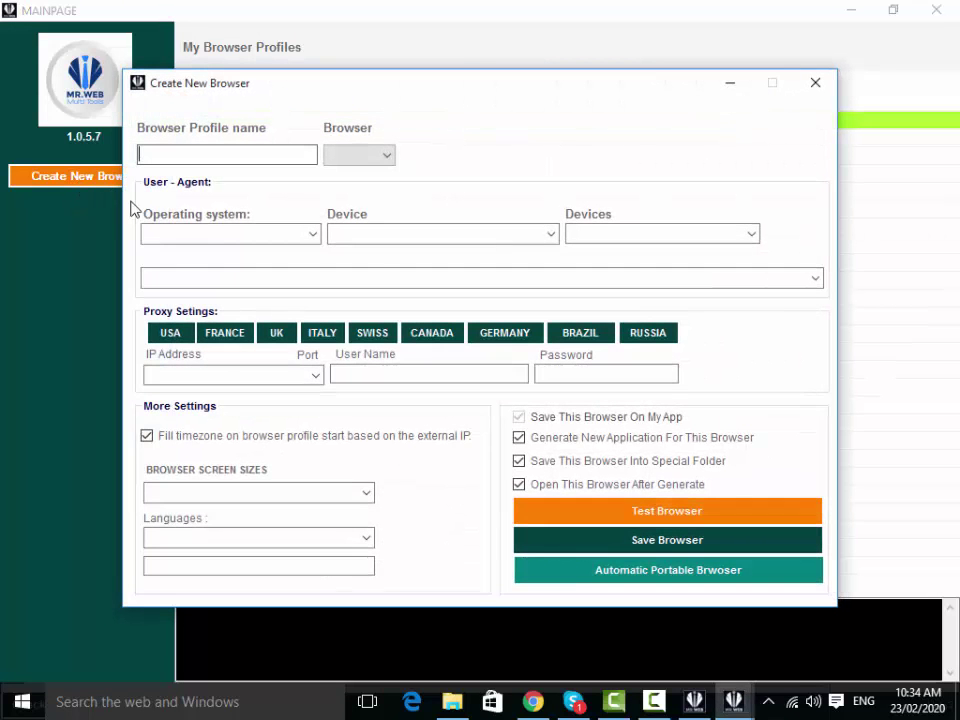
drag(436, 94, 476, 63)
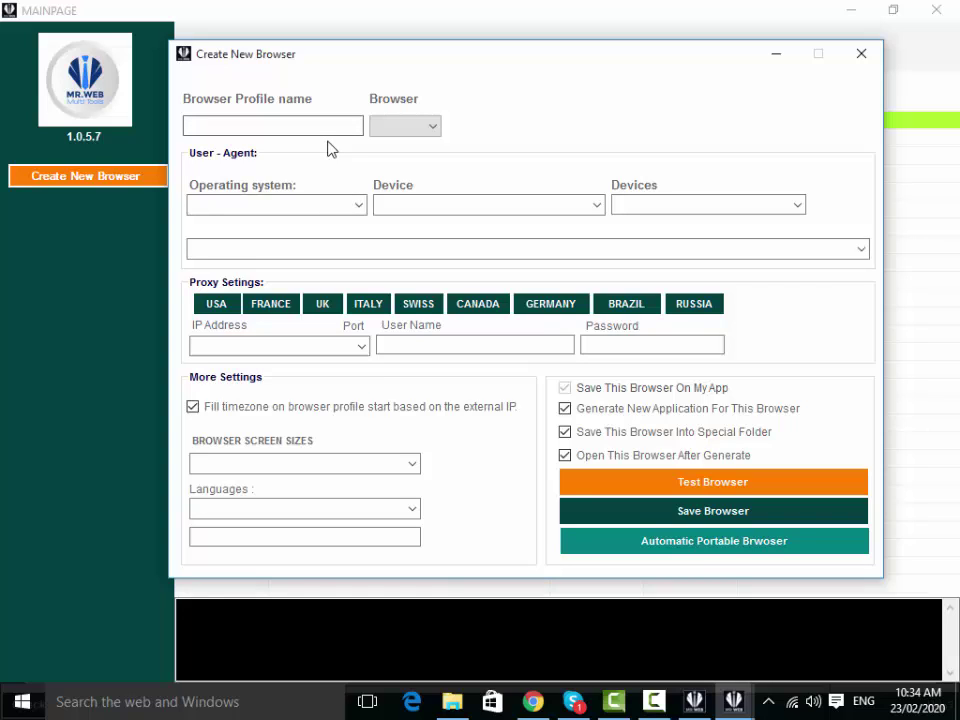
text(ashraf)
Step: Try an automatic portable browser for ebay accounts with the Desktop as its save location, and close the dialog without generating
click(737, 547)
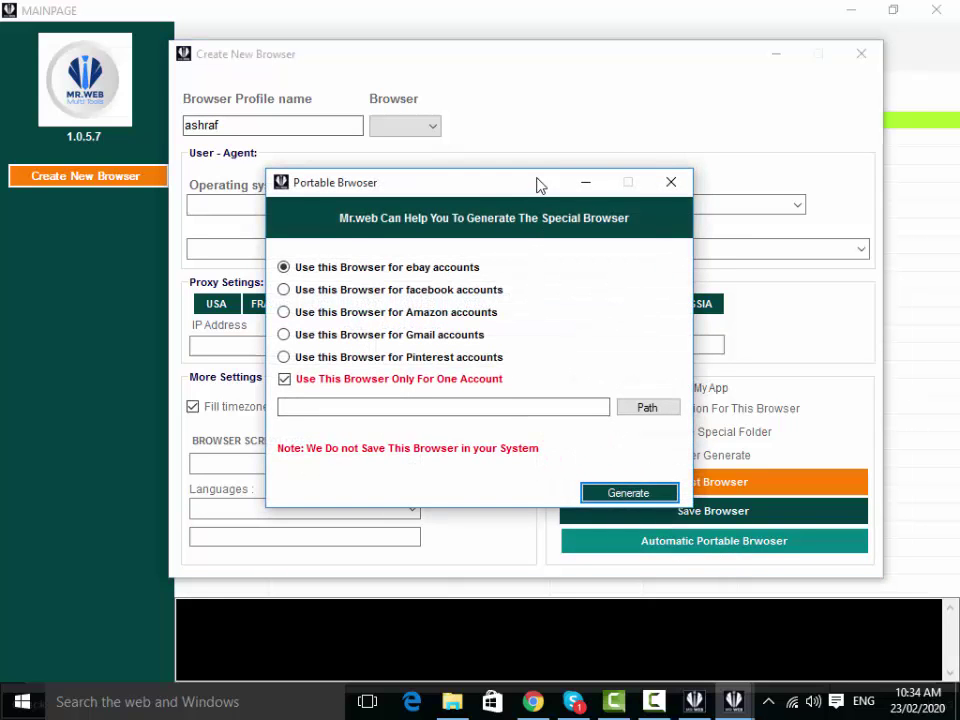
drag(537, 185, 551, 95)
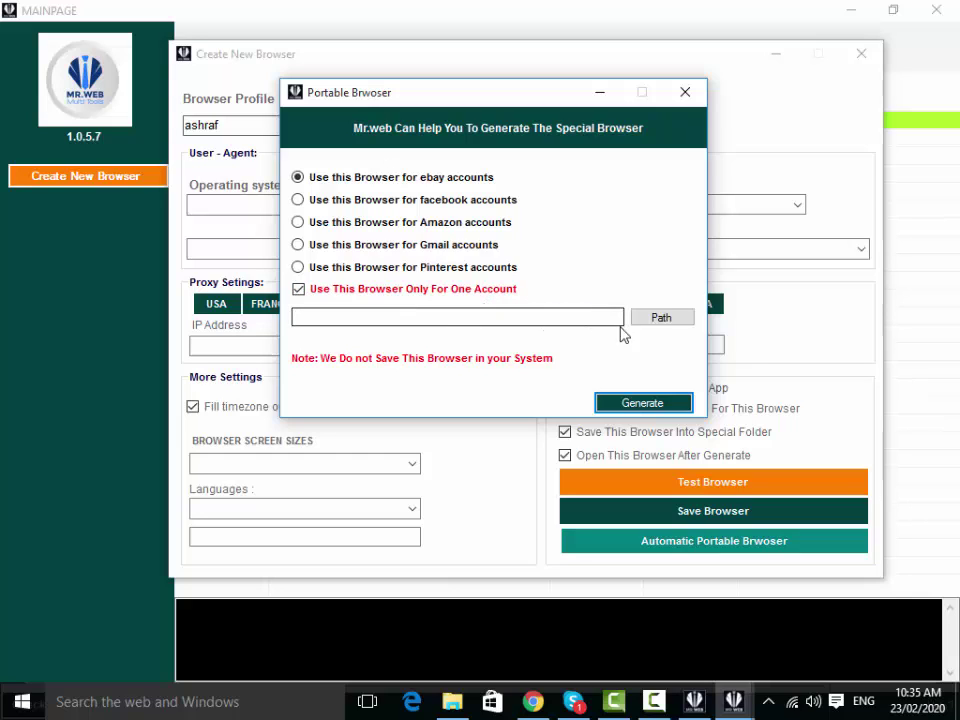
click(661, 318)
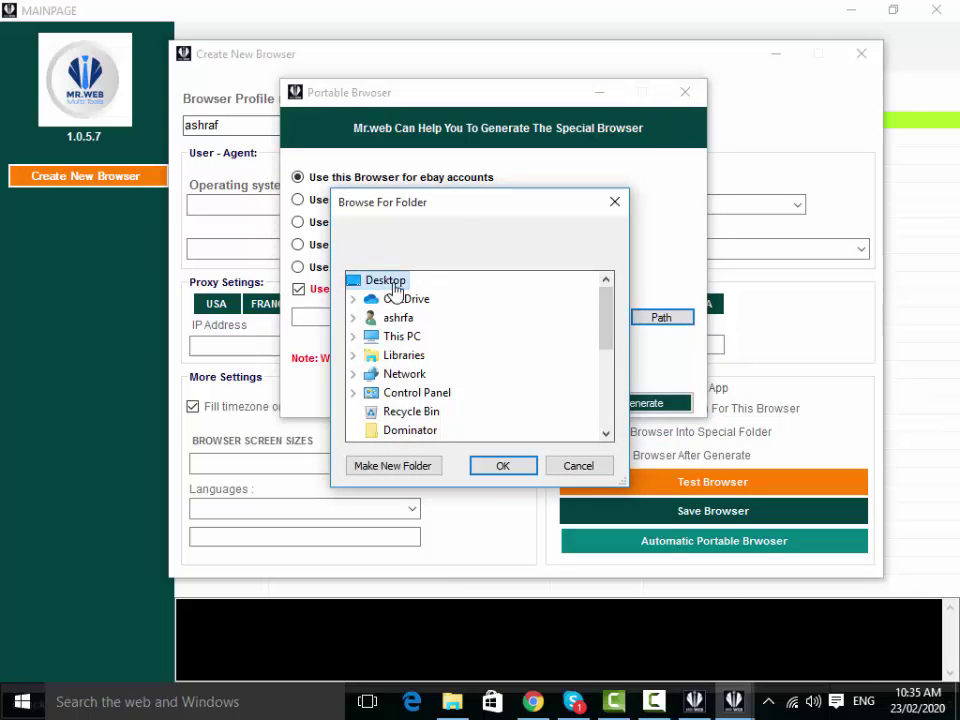
click(500, 466)
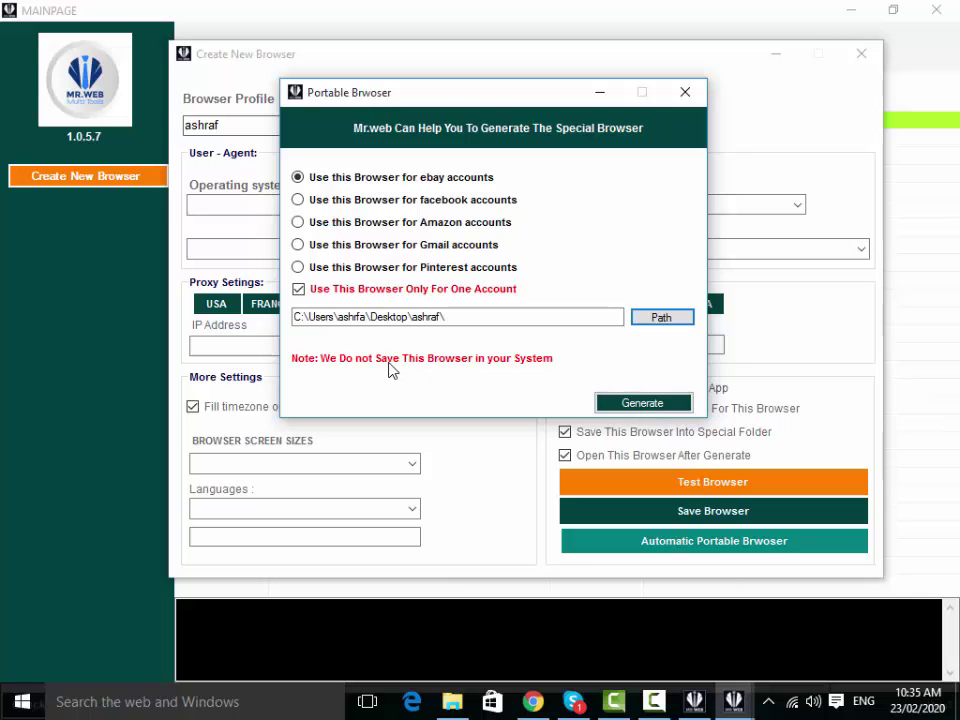
drag(480, 96, 517, 75)
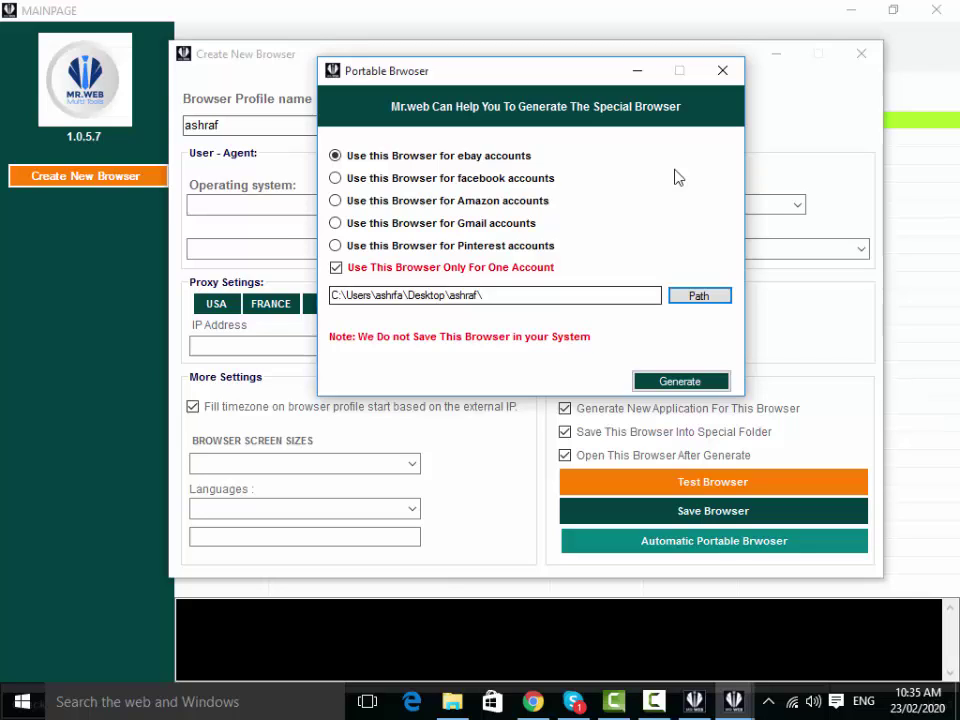
click(721, 72)
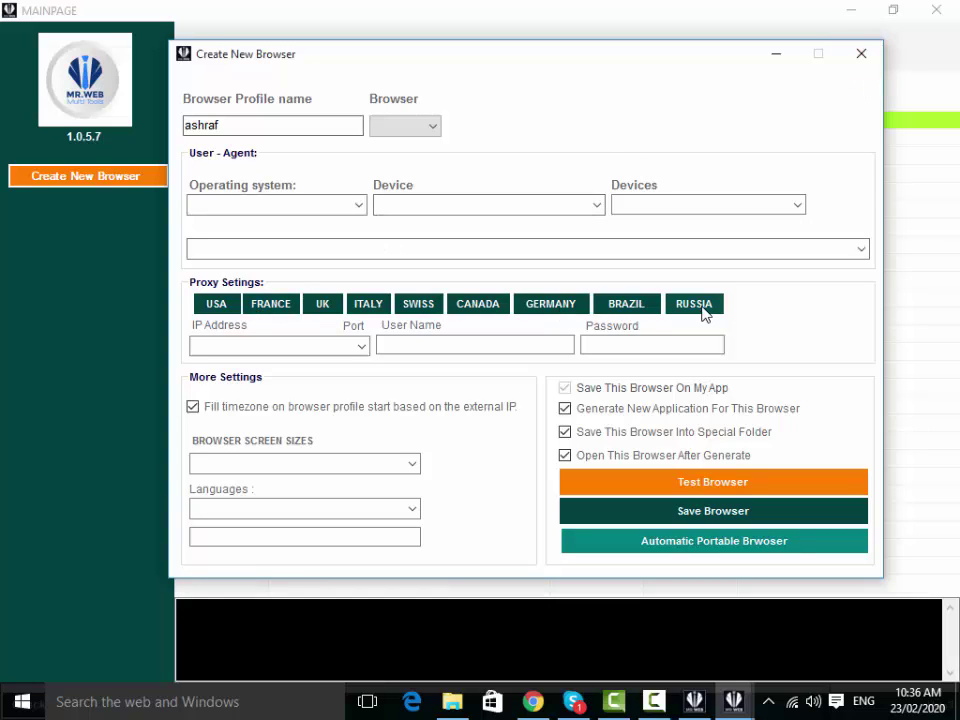
Step: Try the win32 operating system and DESKTOP DEVICES in the new browser's user agent settings, and close the browser manager without saving
click(362, 346)
click(362, 348)
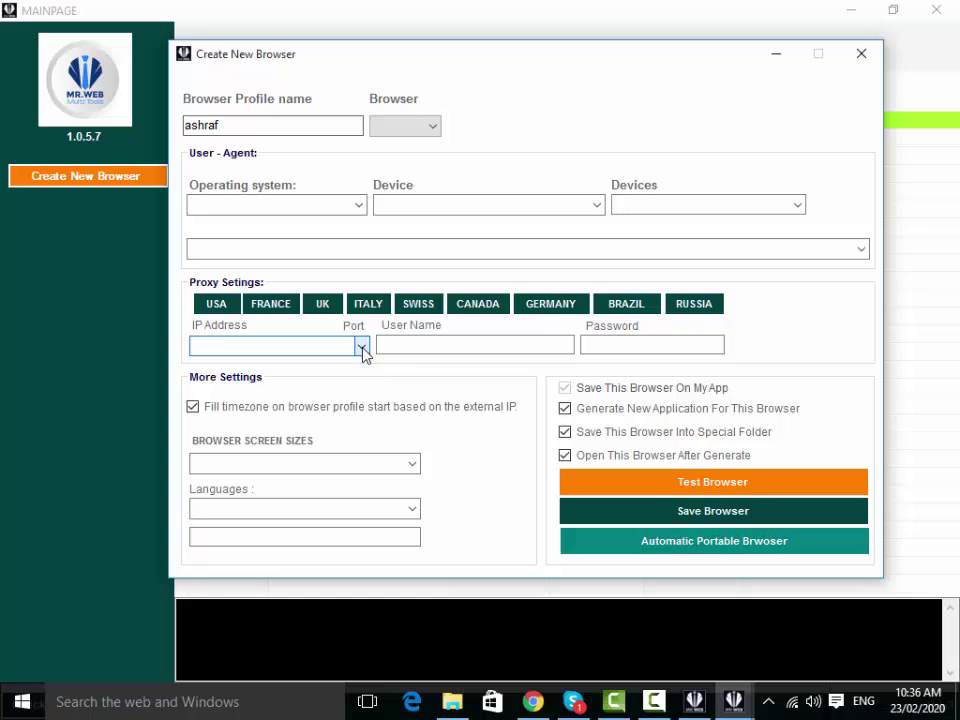
click(358, 205)
click(300, 224)
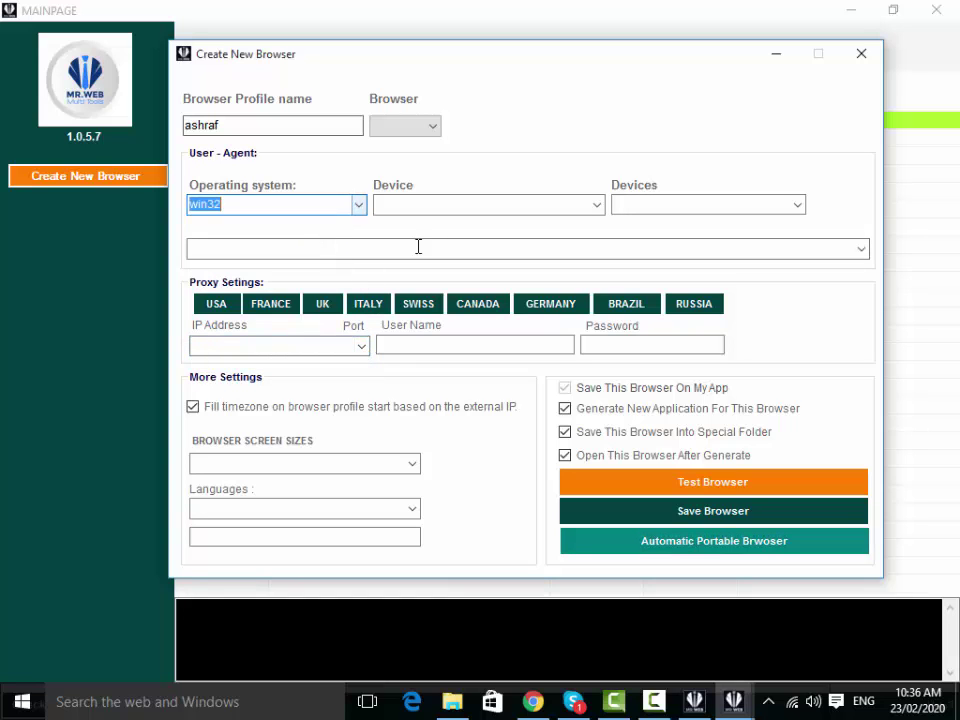
click(597, 205)
click(574, 222)
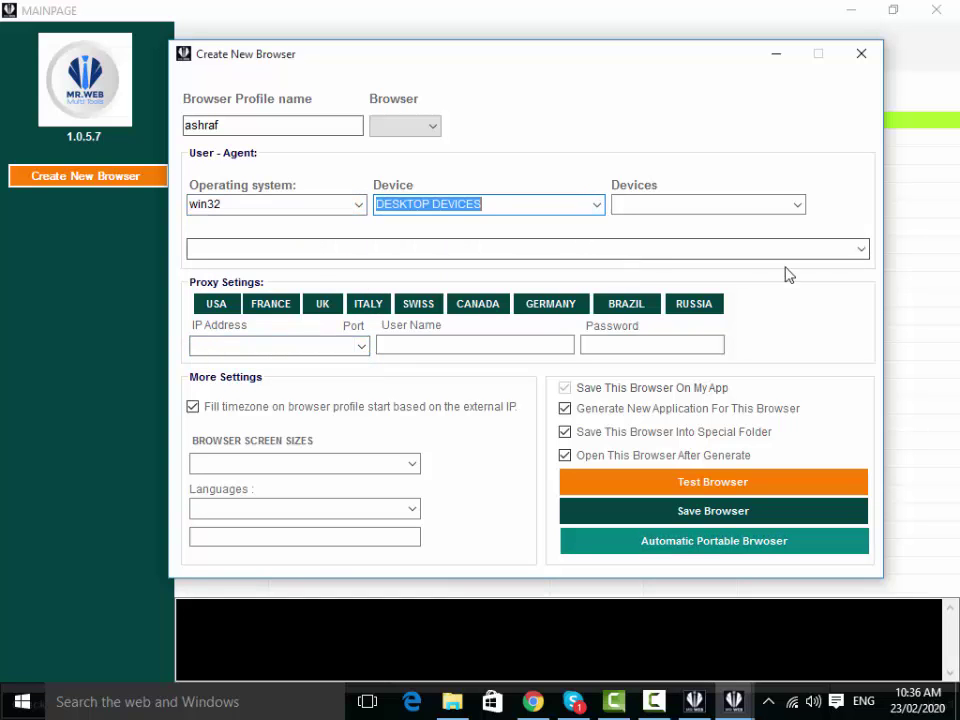
click(861, 248)
click(861, 248)
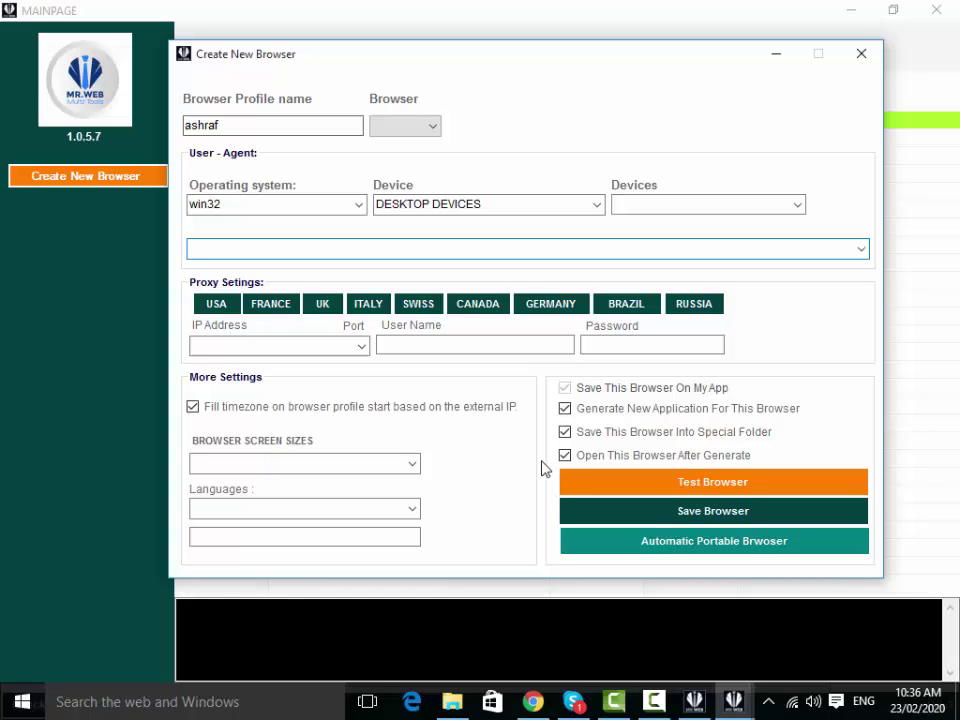
click(864, 57)
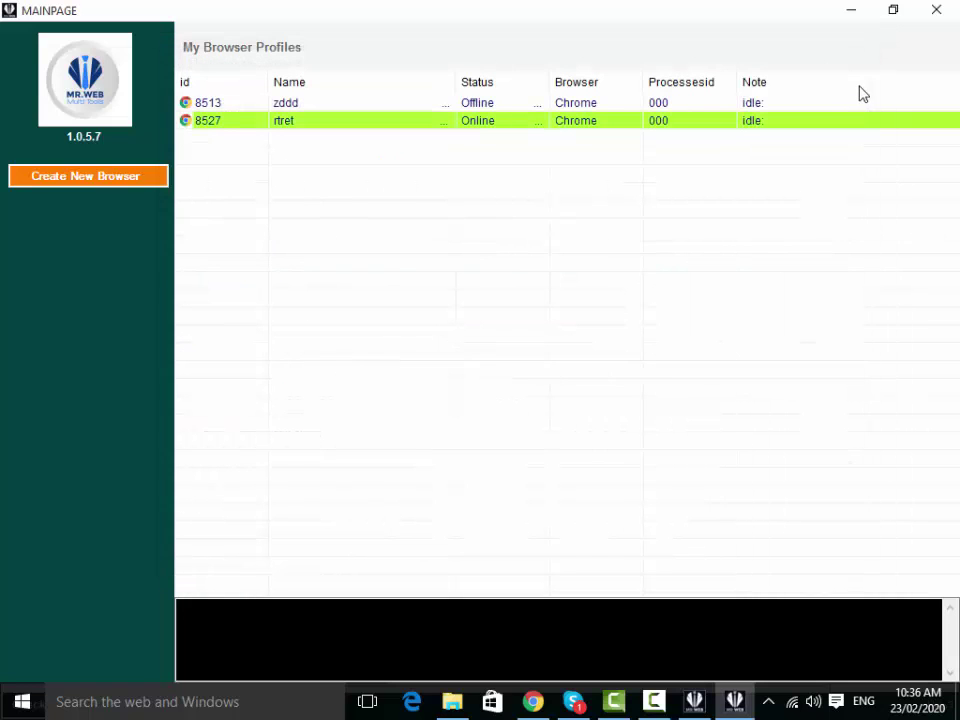
click(950, 14)
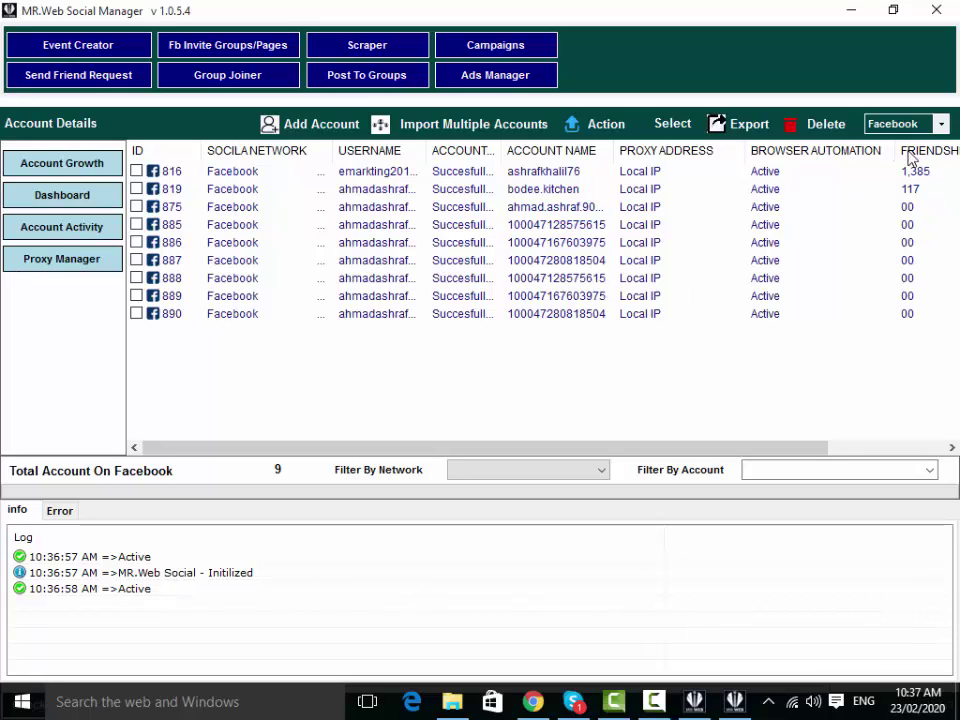
Step: Browse the Social Manager account lists by network, switching from Facebook to Pinterest, Instagram and Twitter
click(941, 123)
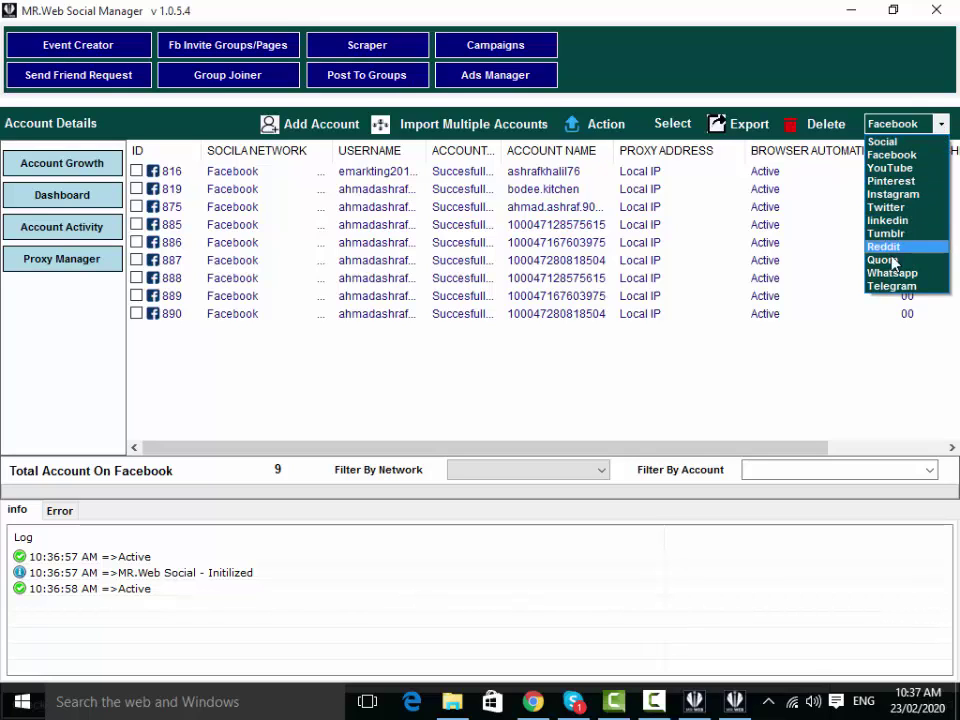
click(896, 182)
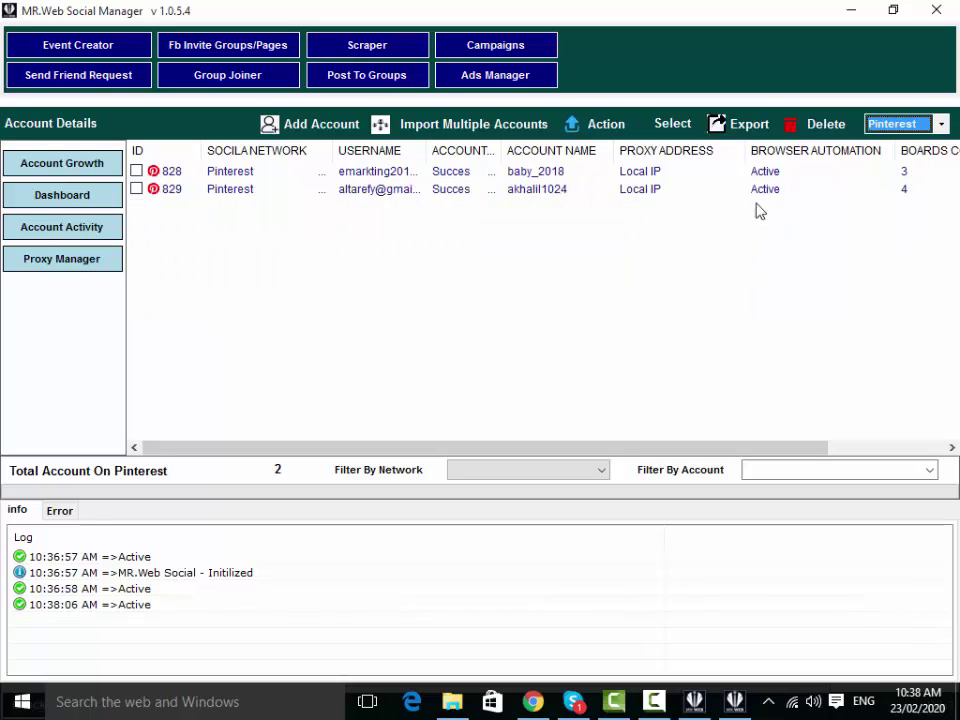
click(893, 124)
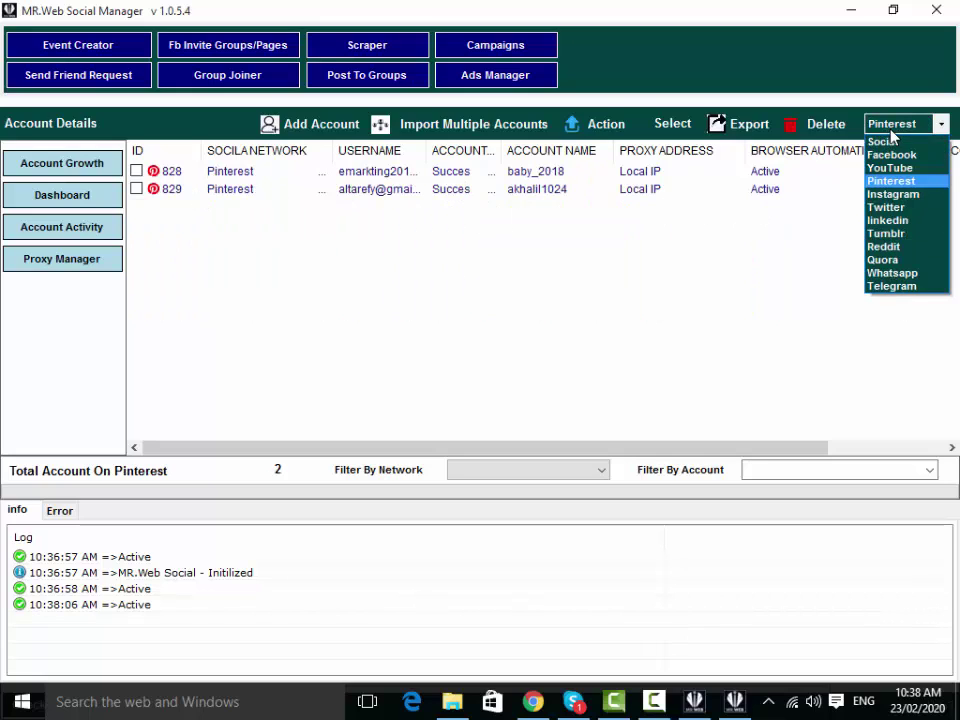
click(889, 193)
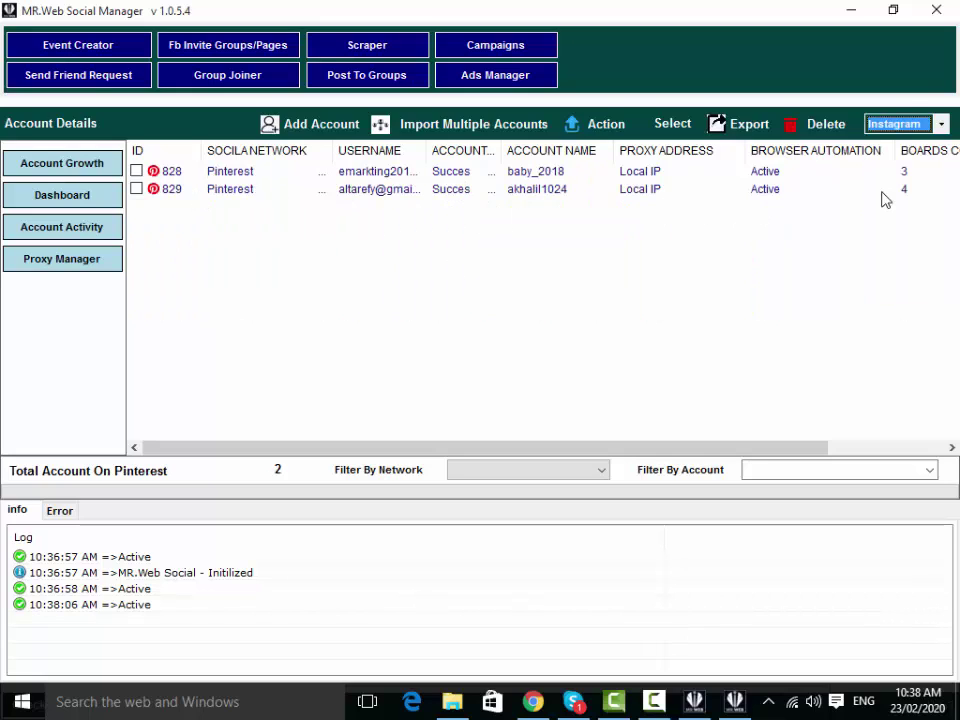
click(900, 125)
click(895, 206)
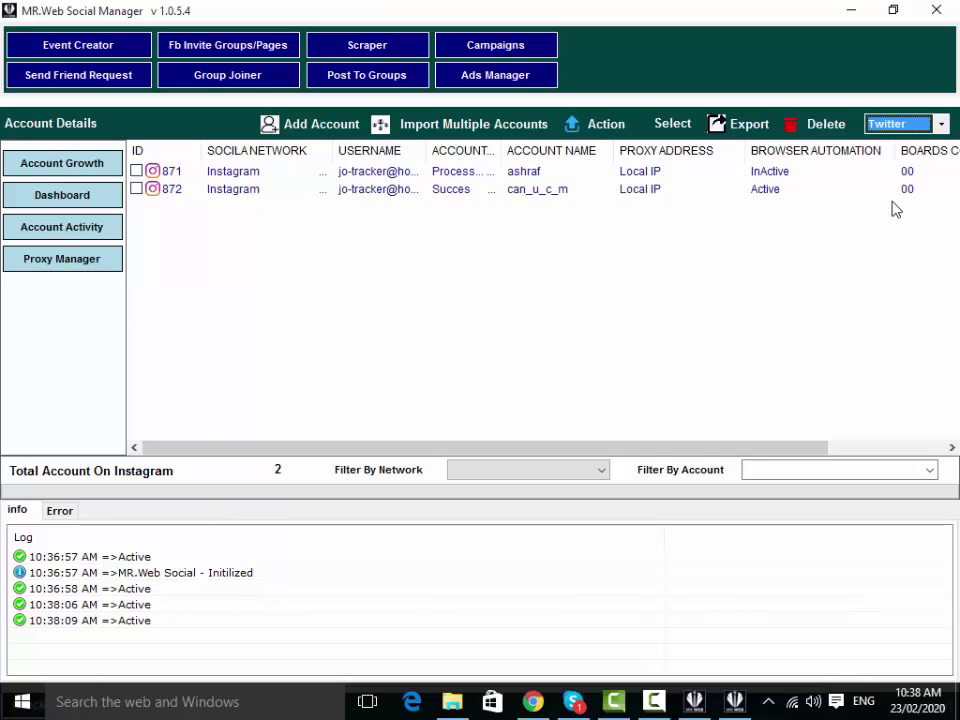
Step: View the Whatsapp account list in the Social Manager, and switch to the Facebook account list
click(900, 123)
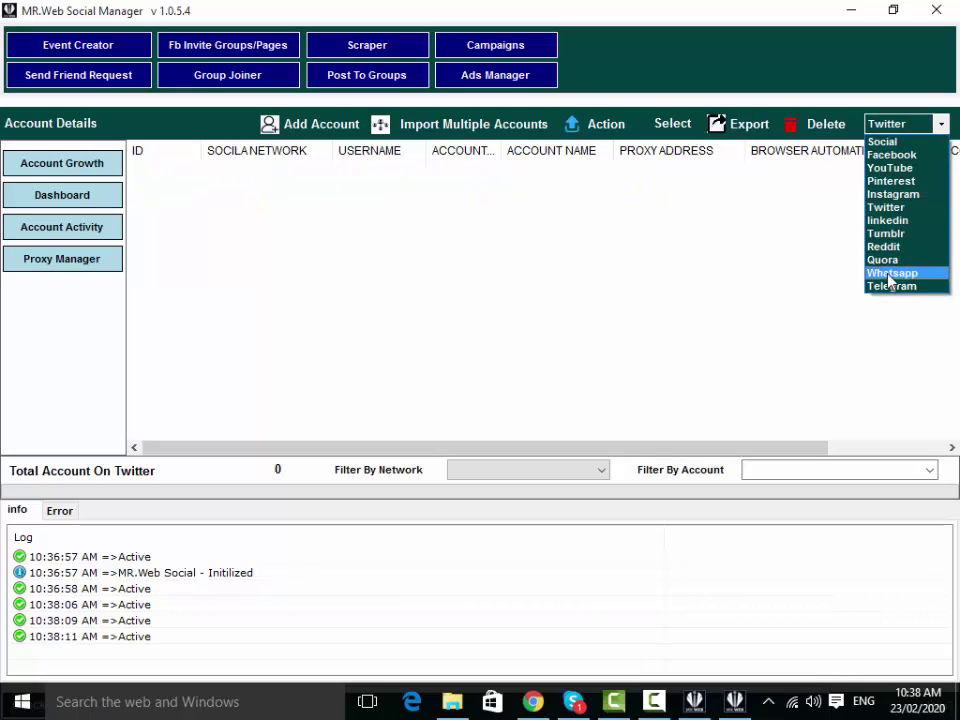
click(889, 276)
click(897, 126)
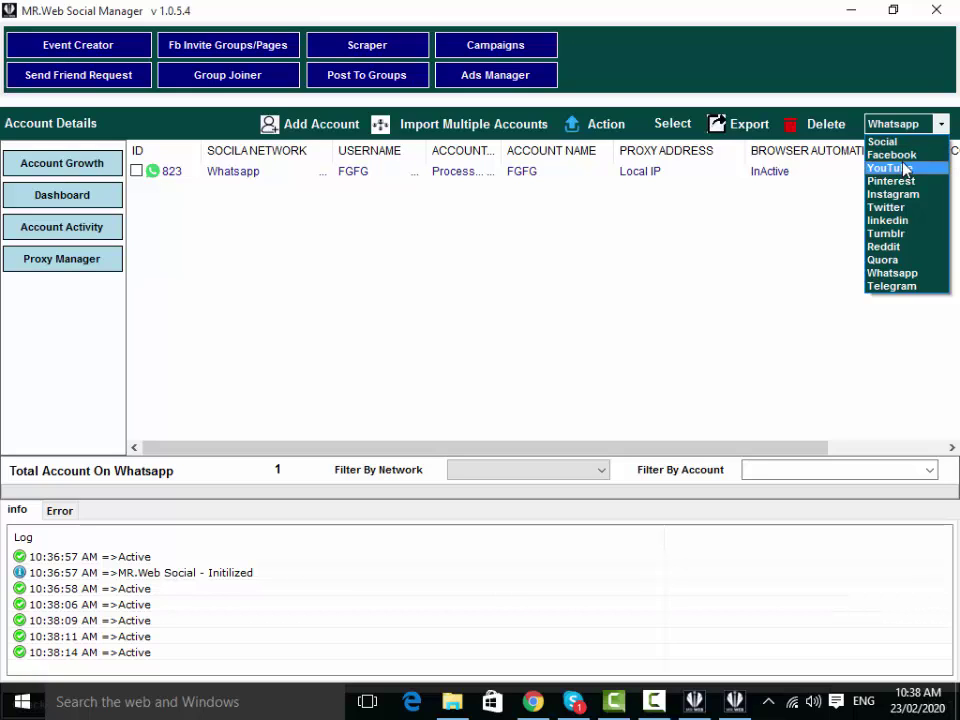
click(911, 160)
click(911, 157)
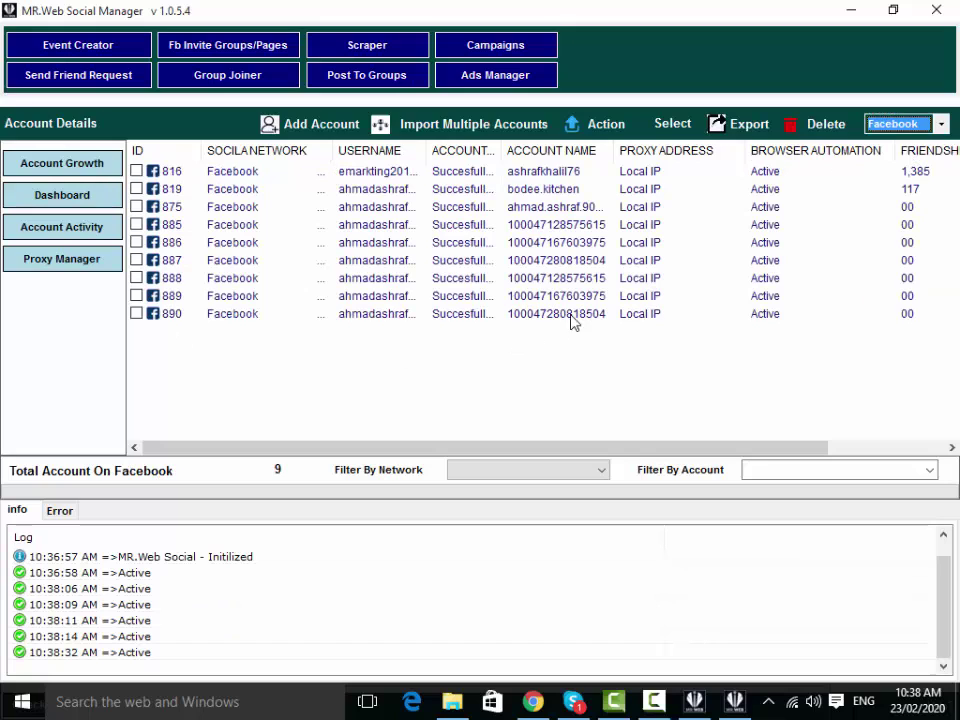
Step: Look through the YouTube account list, and return to the Facebook account list
click(905, 123)
click(892, 172)
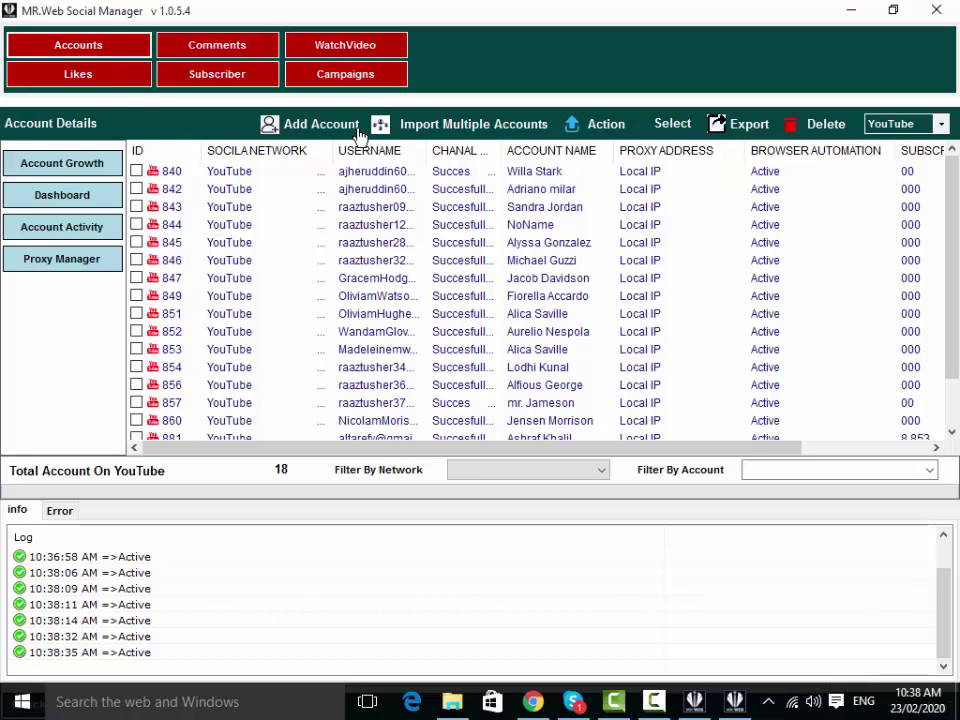
scroll(952, 336, down, 1)
scroll(952, 336, up, 2)
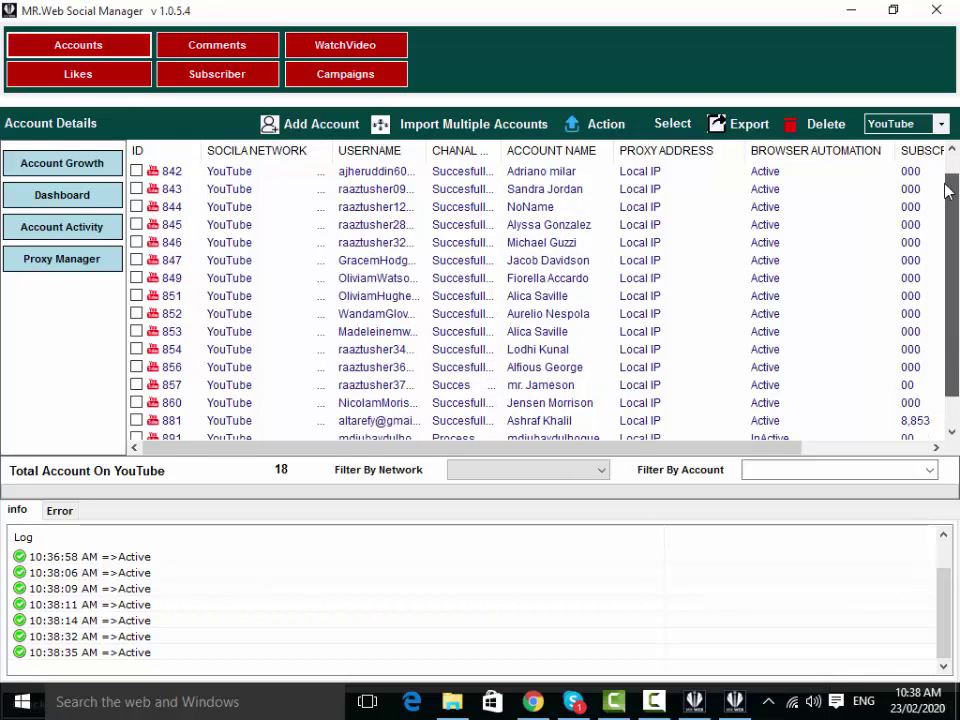
click(941, 123)
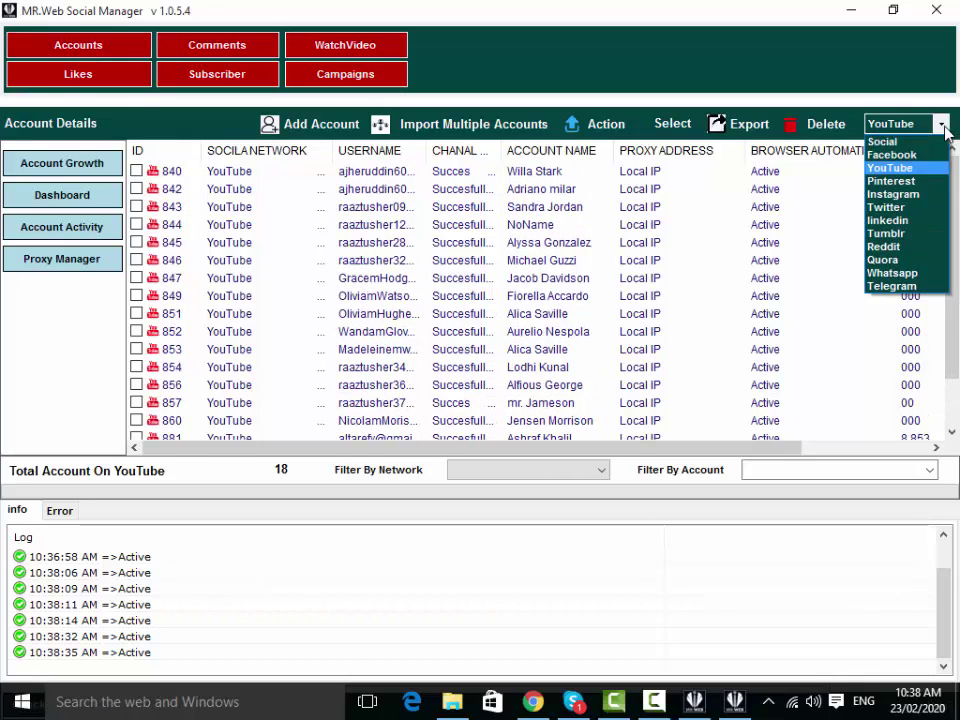
click(900, 154)
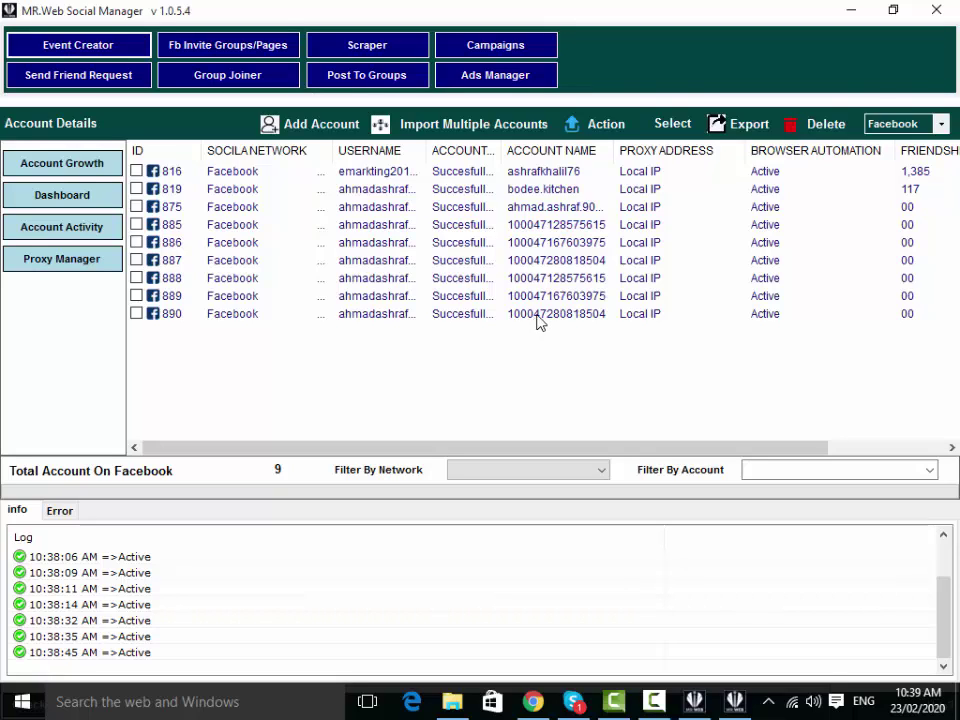
Step: Open the form for adding a single account and review the social networks it offers
click(336, 129)
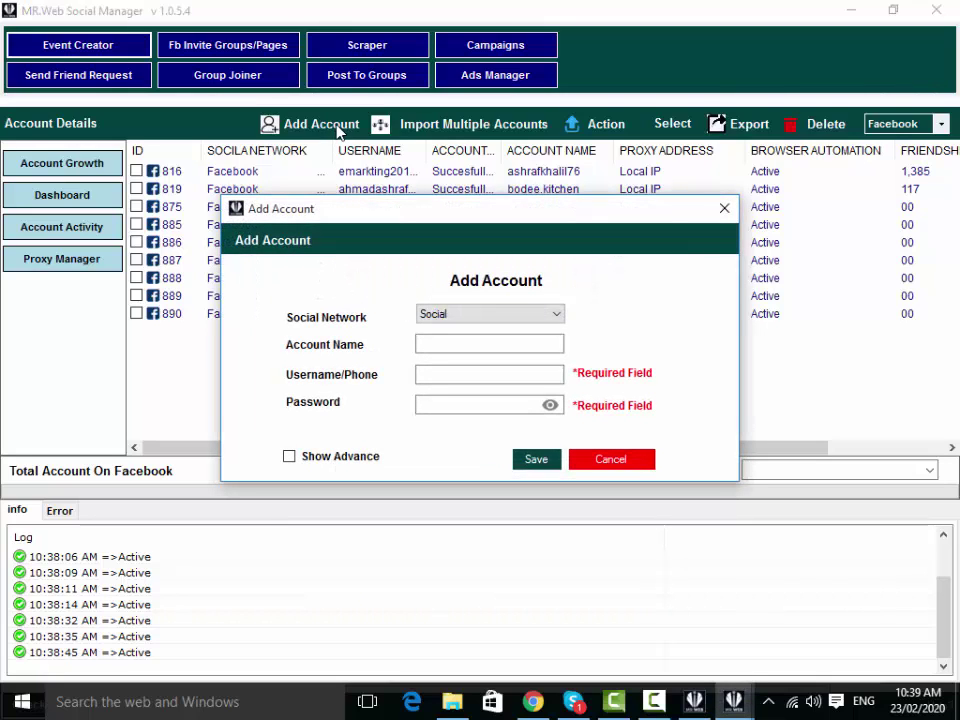
click(724, 208)
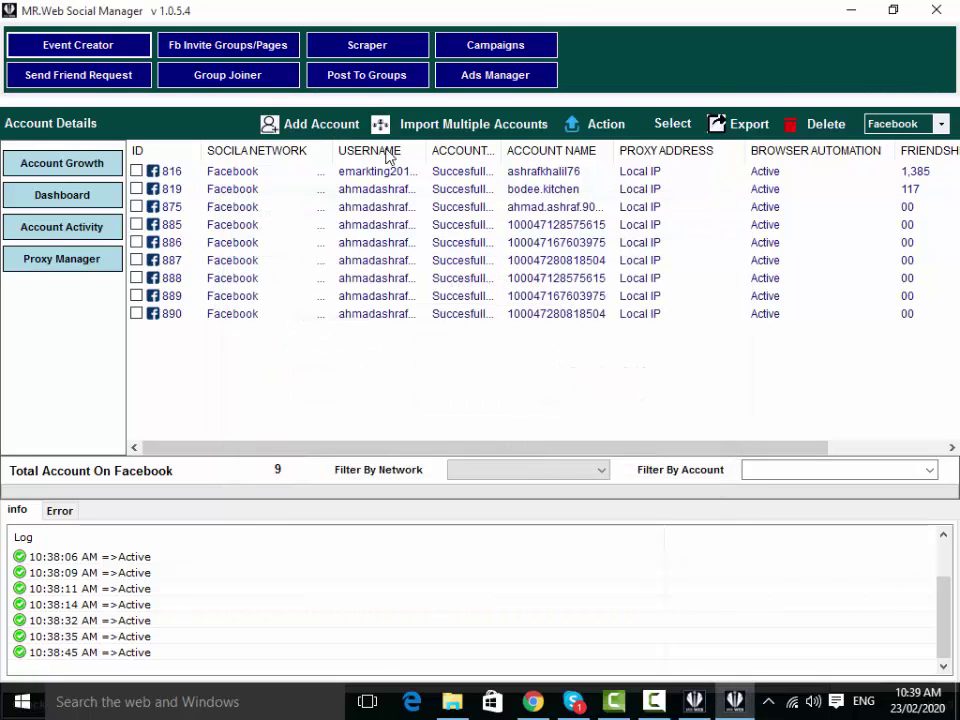
click(322, 127)
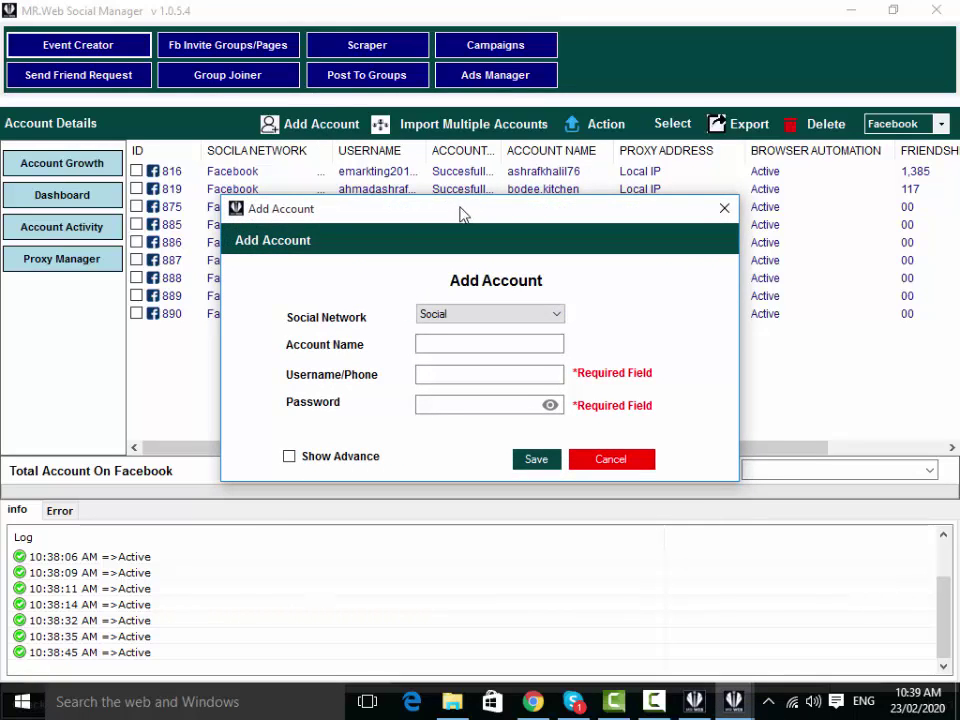
drag(461, 214, 471, 101)
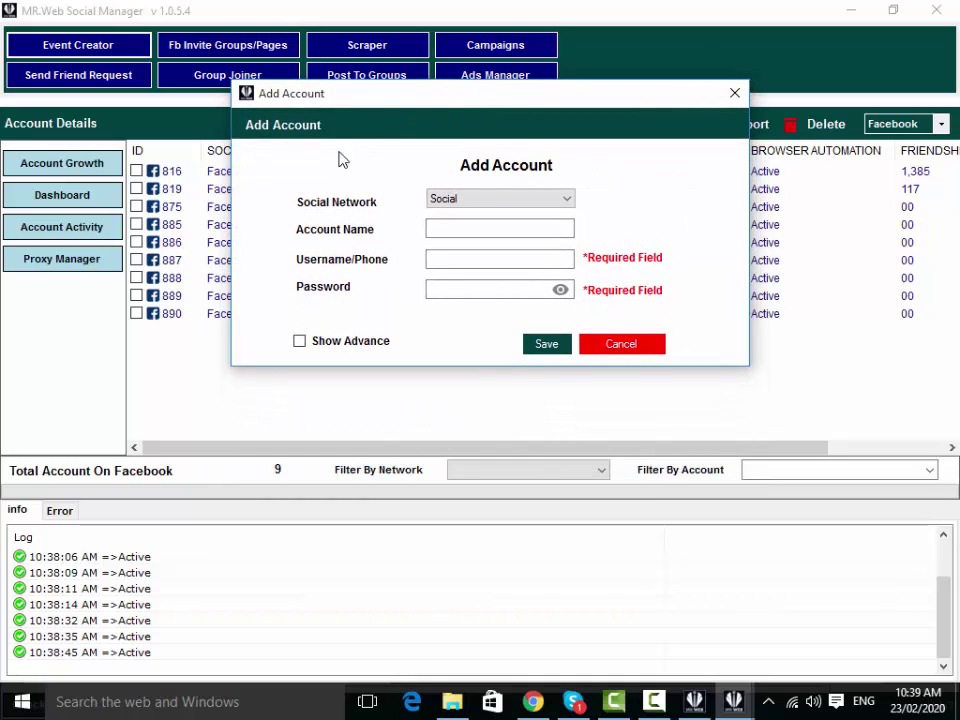
click(519, 209)
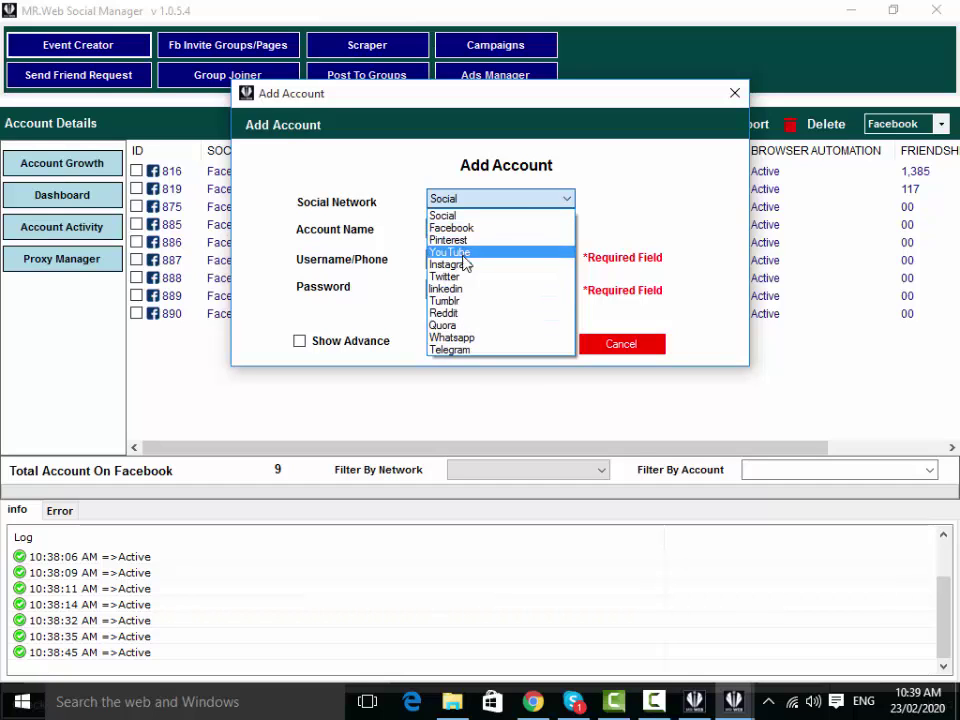
click(618, 215)
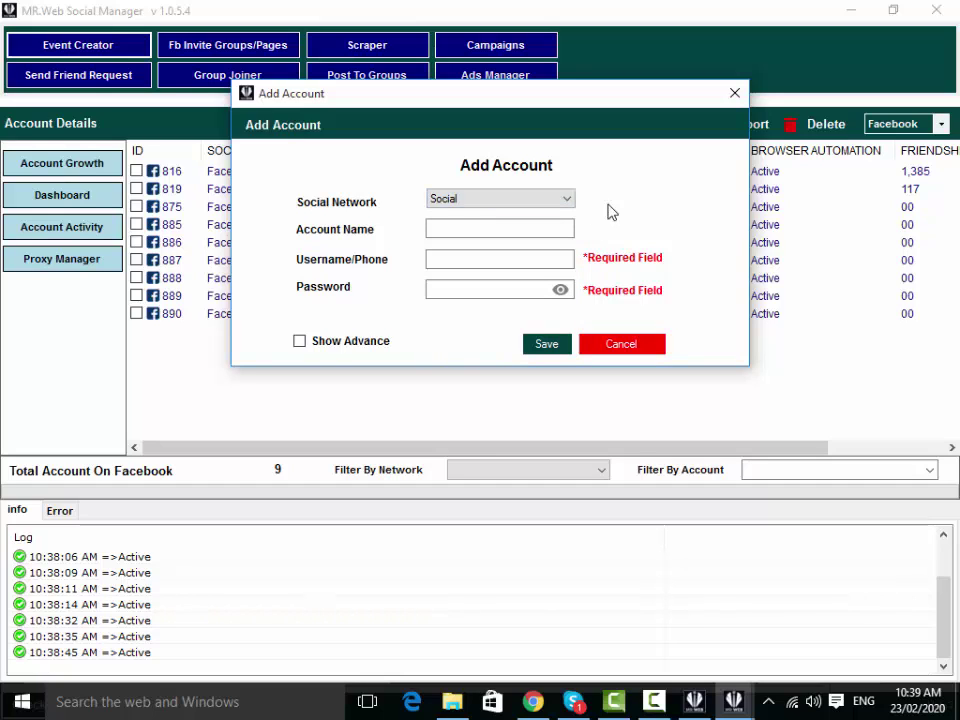
Step: Show the advanced options, review the proxy address, port, username and password fields, and close the Add Account form without saving
click(300, 342)
drag(533, 89, 513, 26)
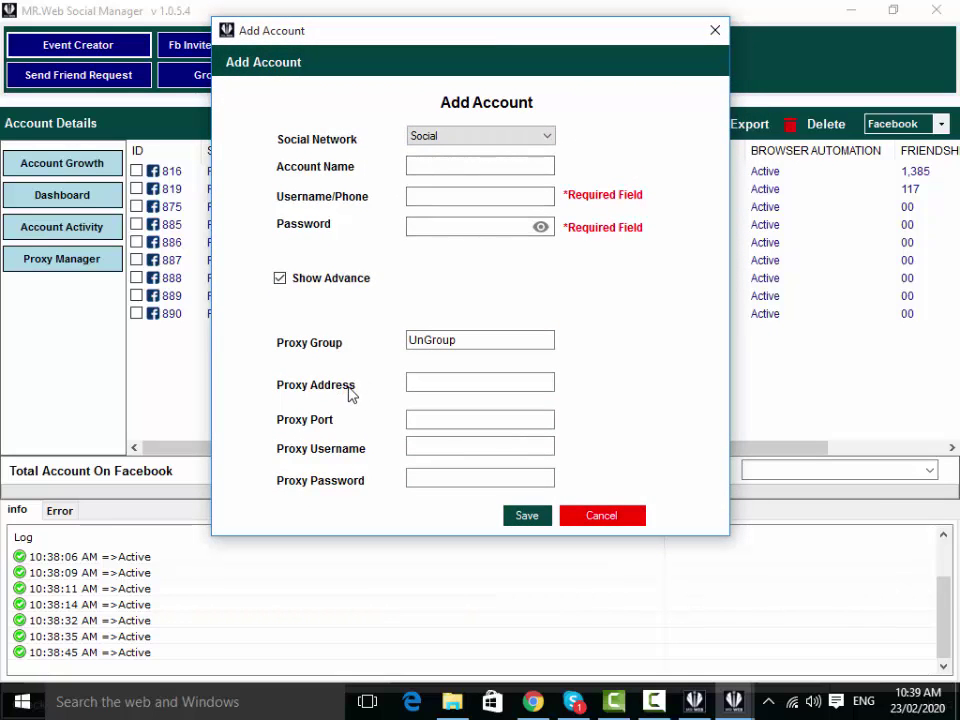
click(436, 382)
click(436, 381)
click(437, 420)
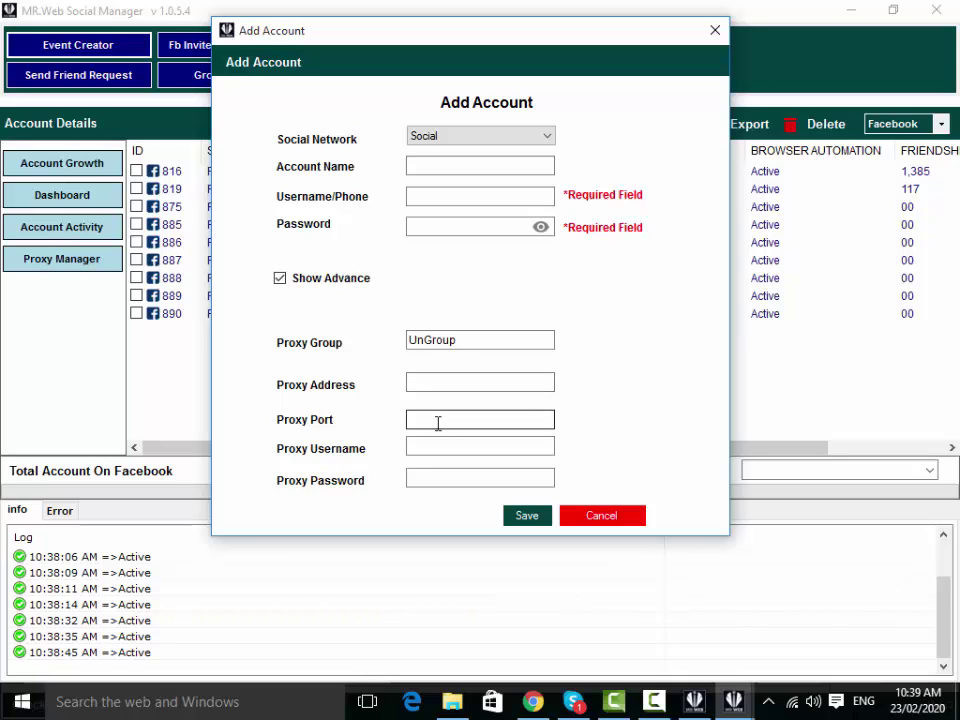
click(437, 450)
click(436, 480)
click(437, 450)
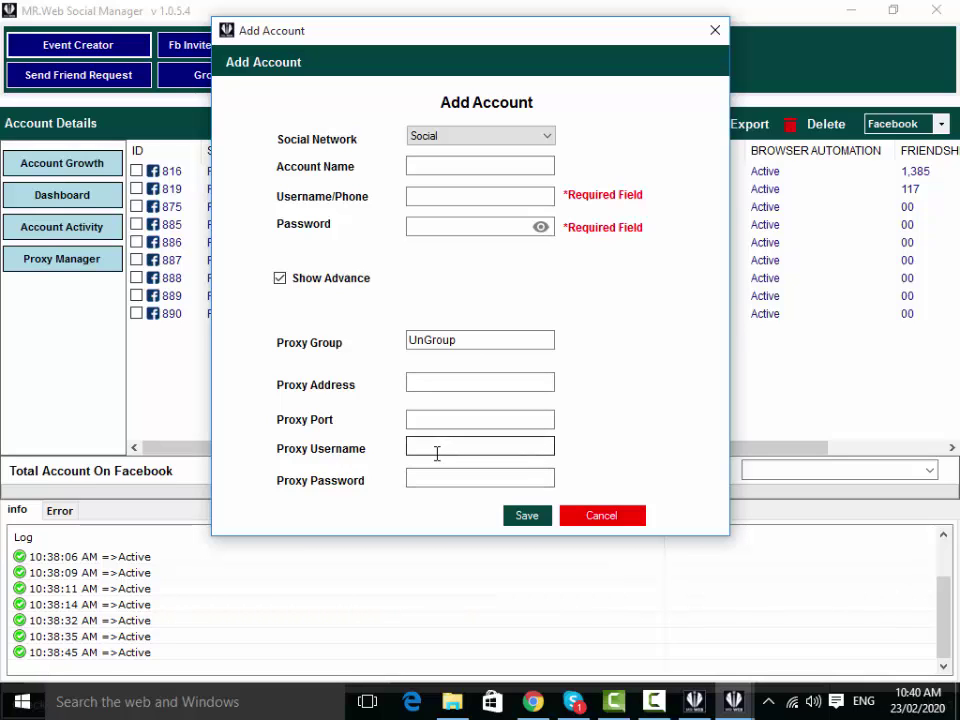
click(431, 476)
click(433, 447)
click(432, 423)
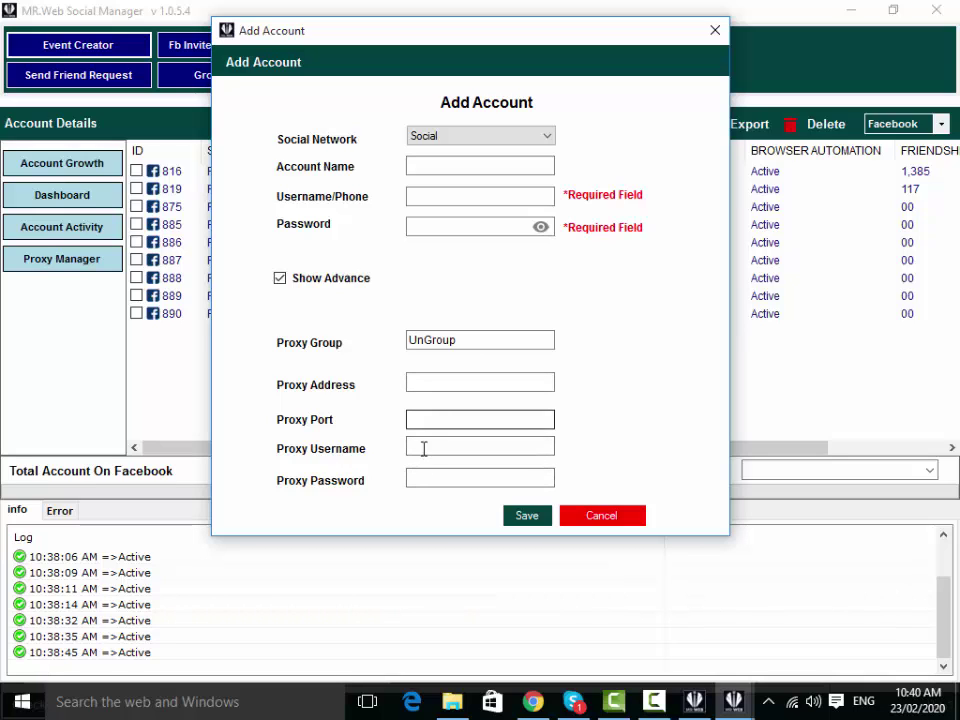
click(422, 448)
click(422, 481)
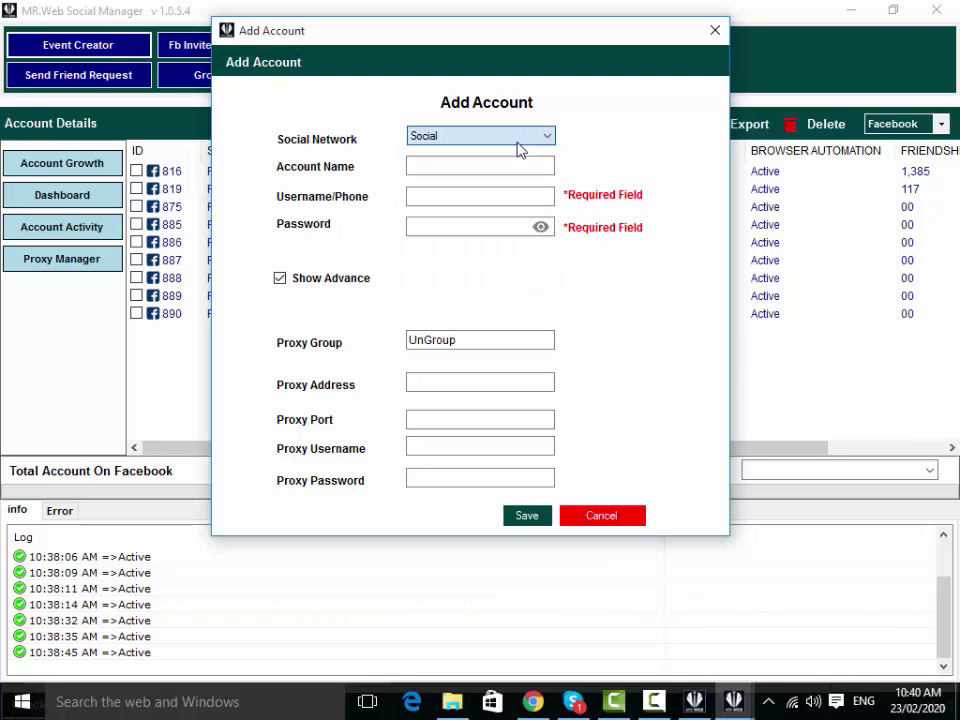
click(474, 164)
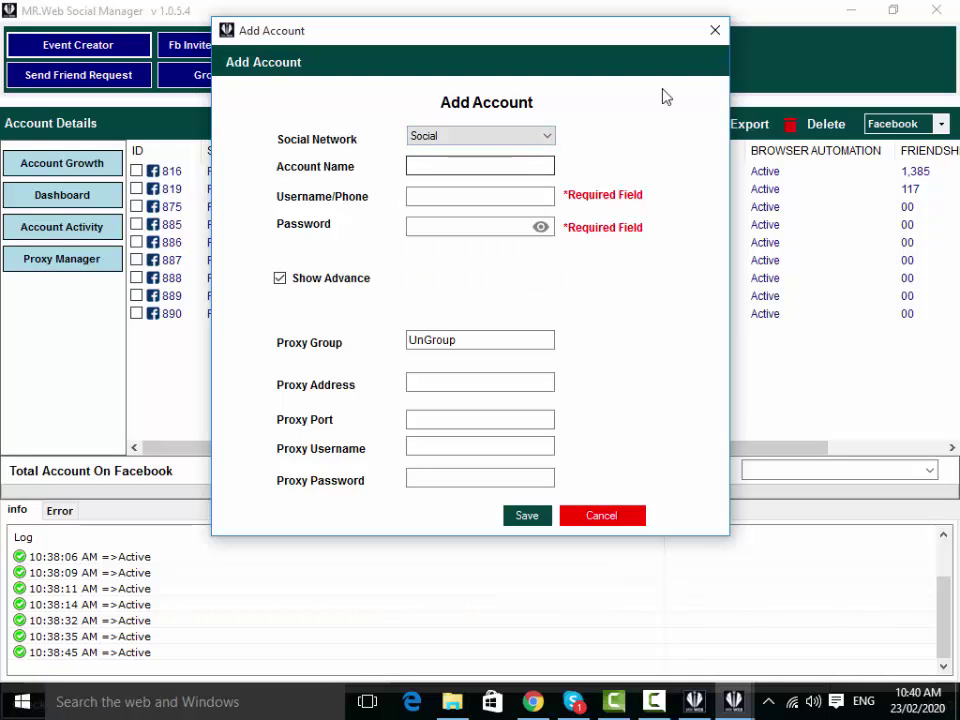
click(716, 32)
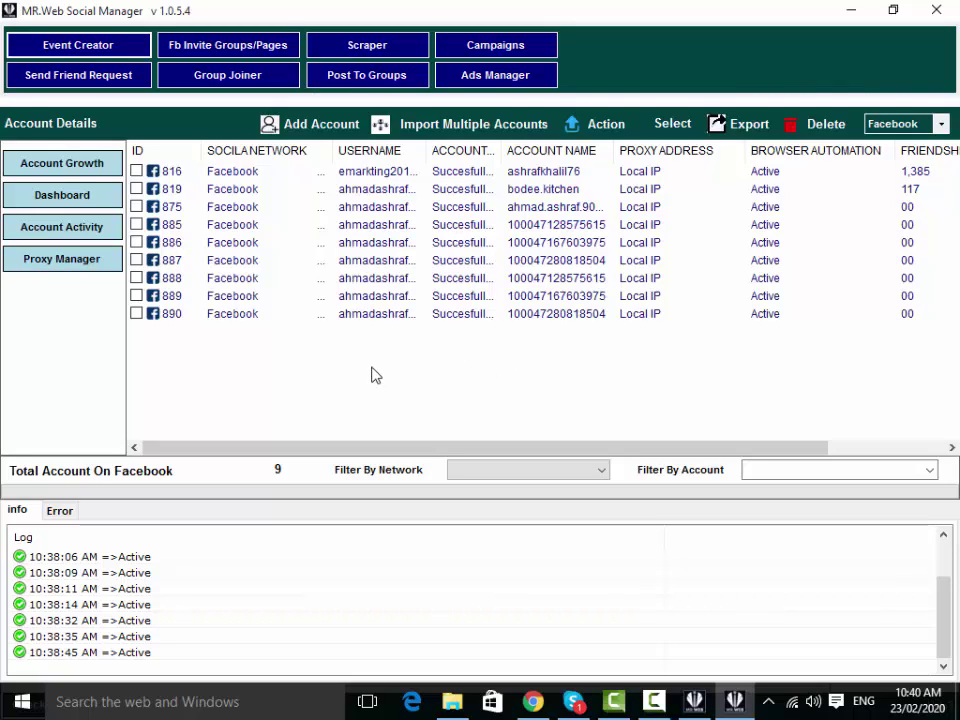
Step: Start importing multiple accounts, look through the Desktop for a text file, and close the file dialog without opening one
click(503, 130)
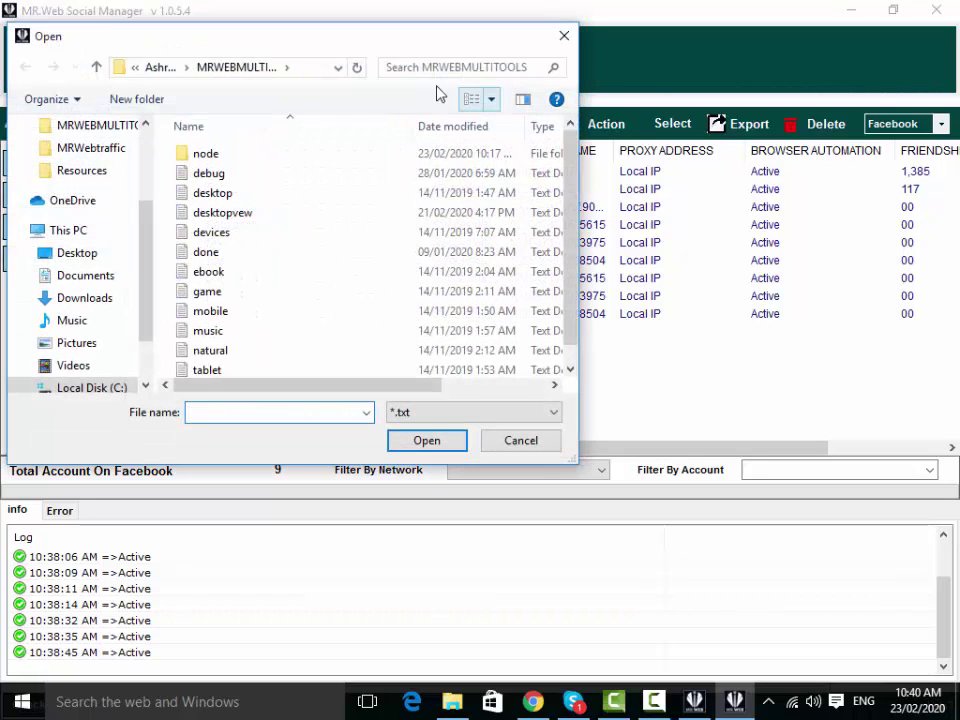
drag(424, 39, 585, 55)
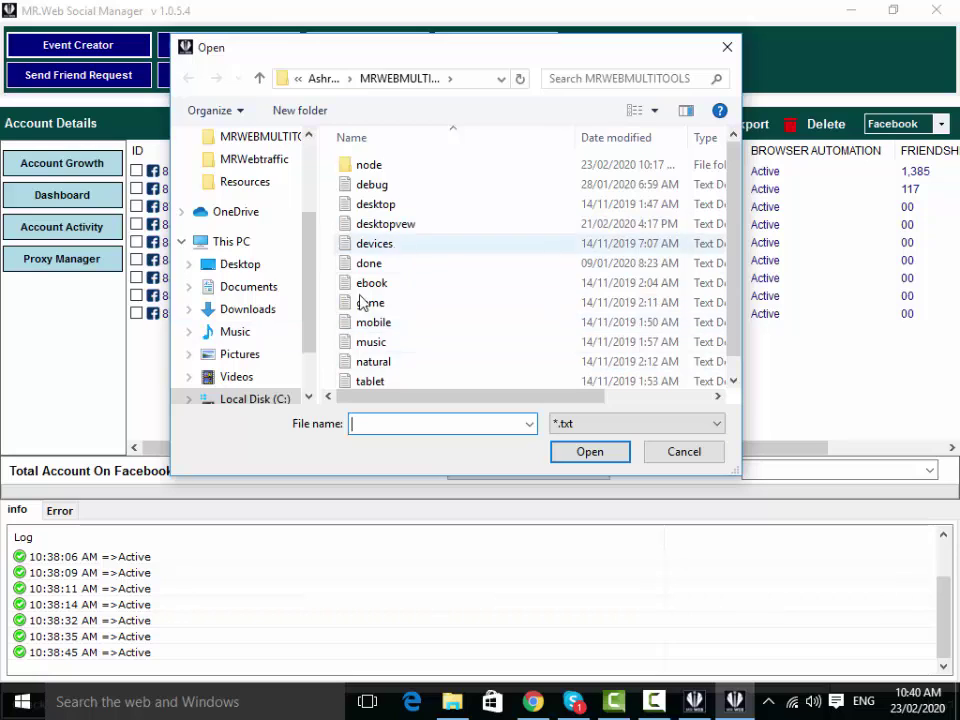
click(240, 268)
scroll(550, 199, down, 5)
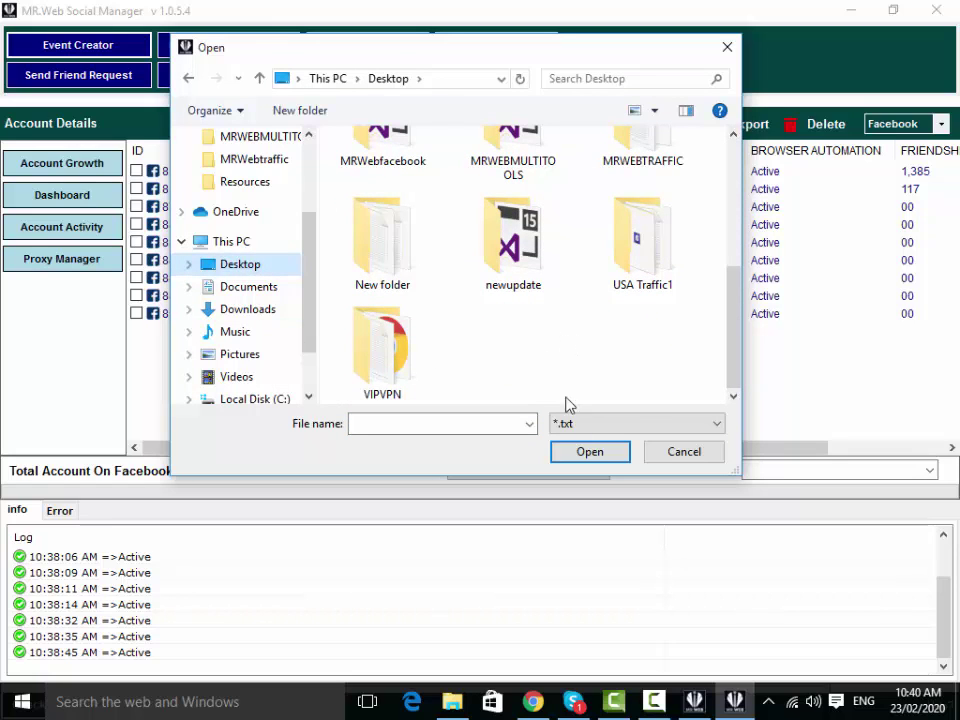
click(727, 47)
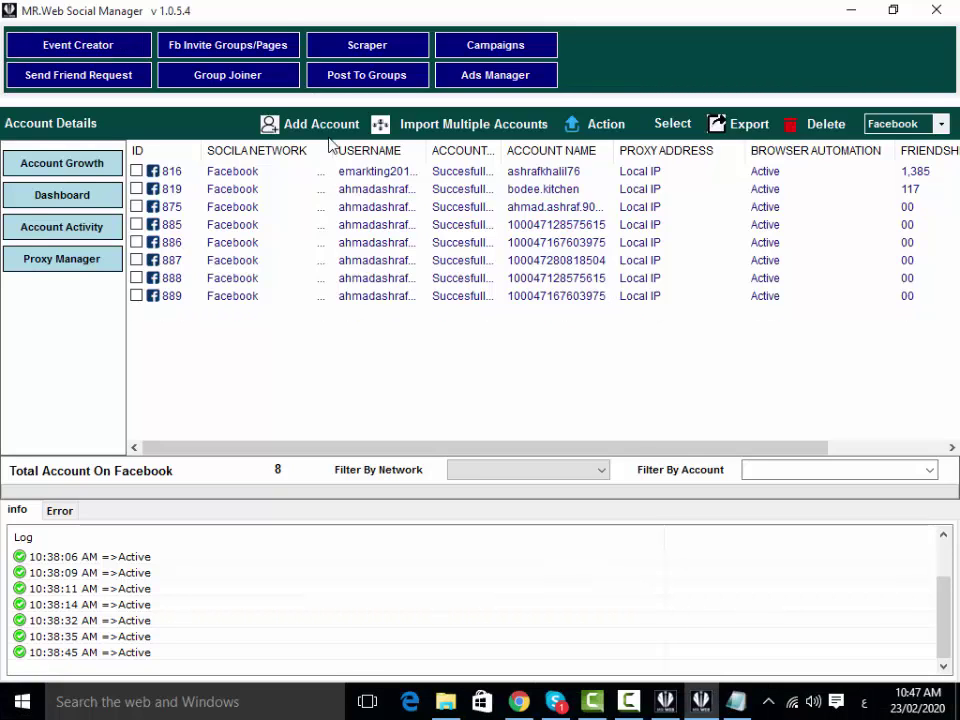
Step: Start adding a Facebook account with the advanced proxy options hidden, and enter "new" as the account name
click(335, 133)
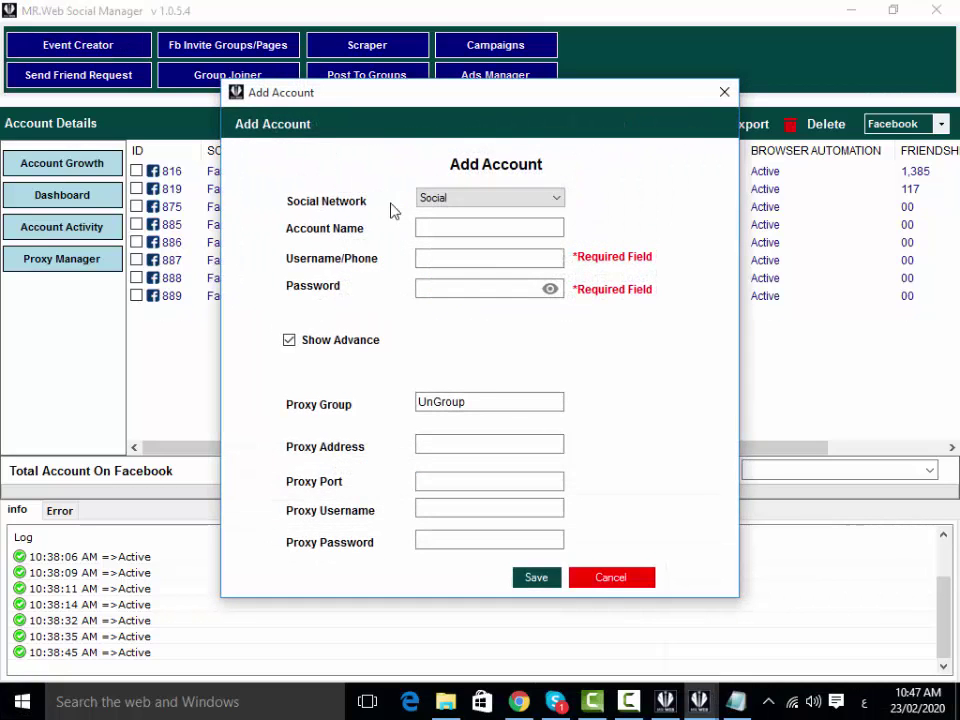
drag(506, 97, 450, 30)
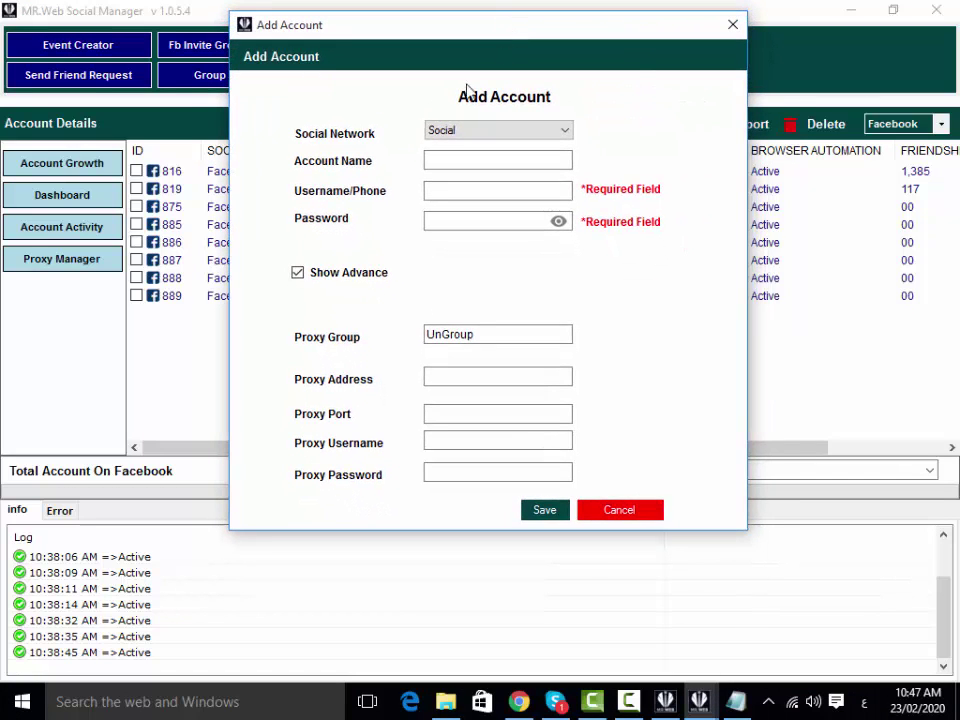
click(330, 274)
click(507, 133)
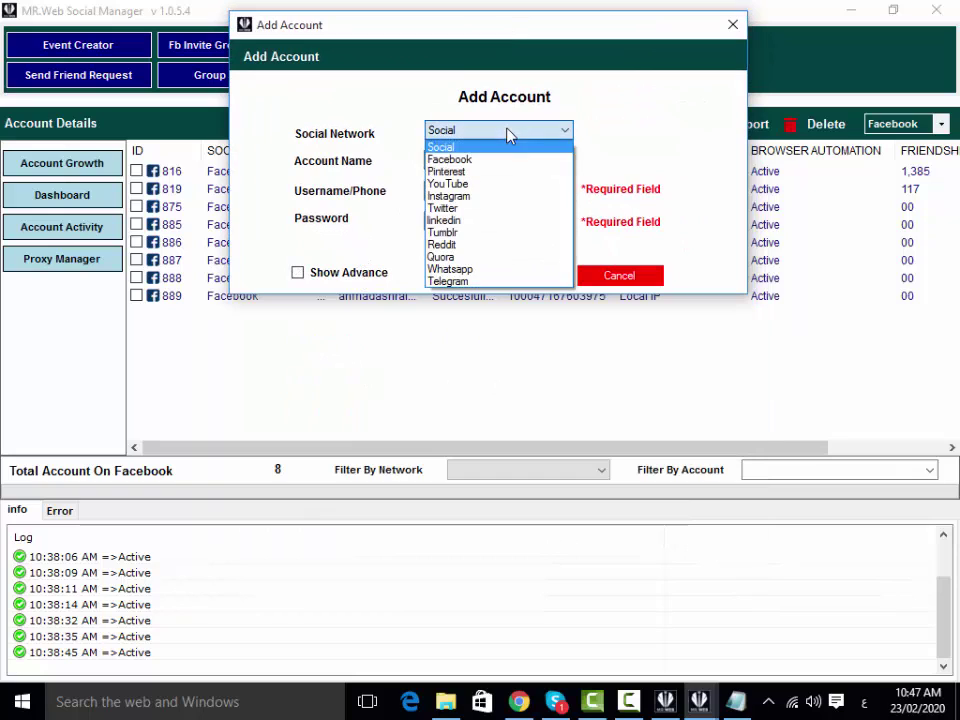
click(472, 156)
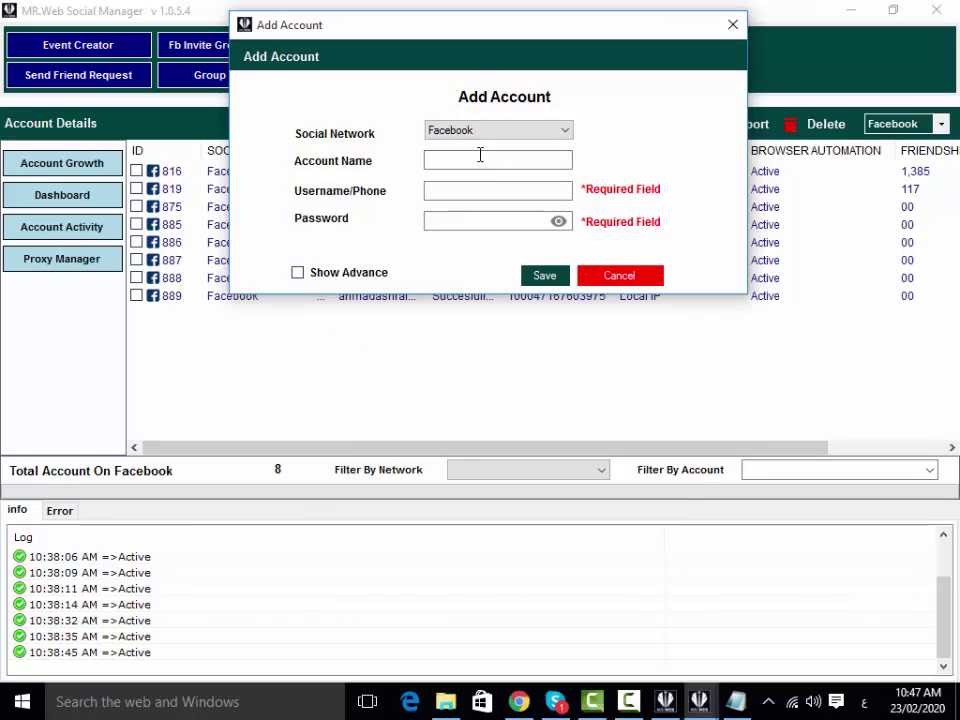
click(473, 192)
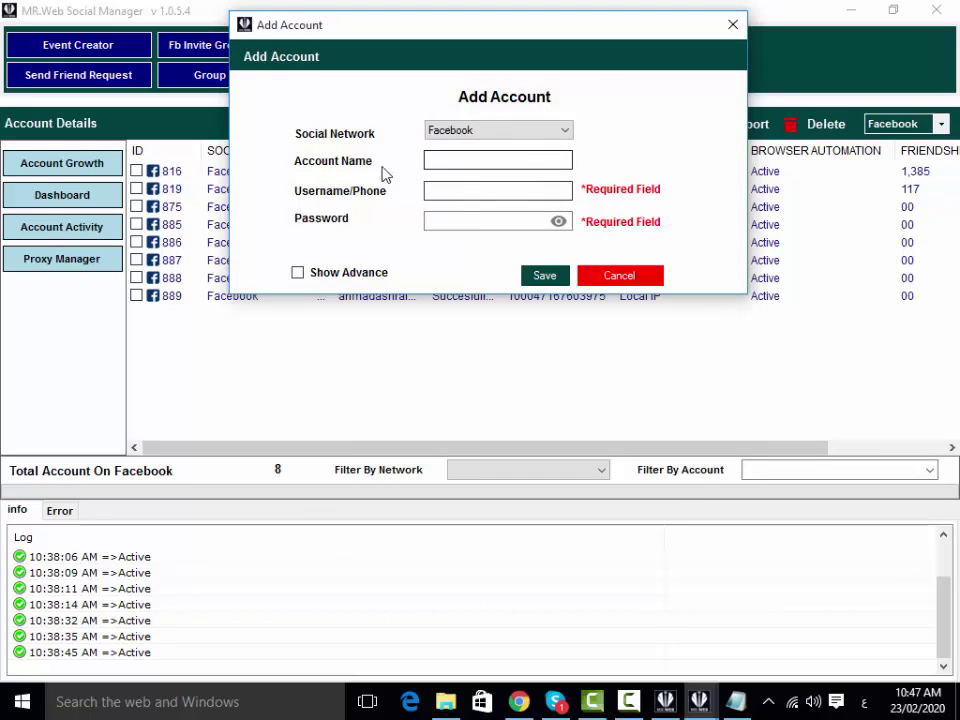
click(460, 158)
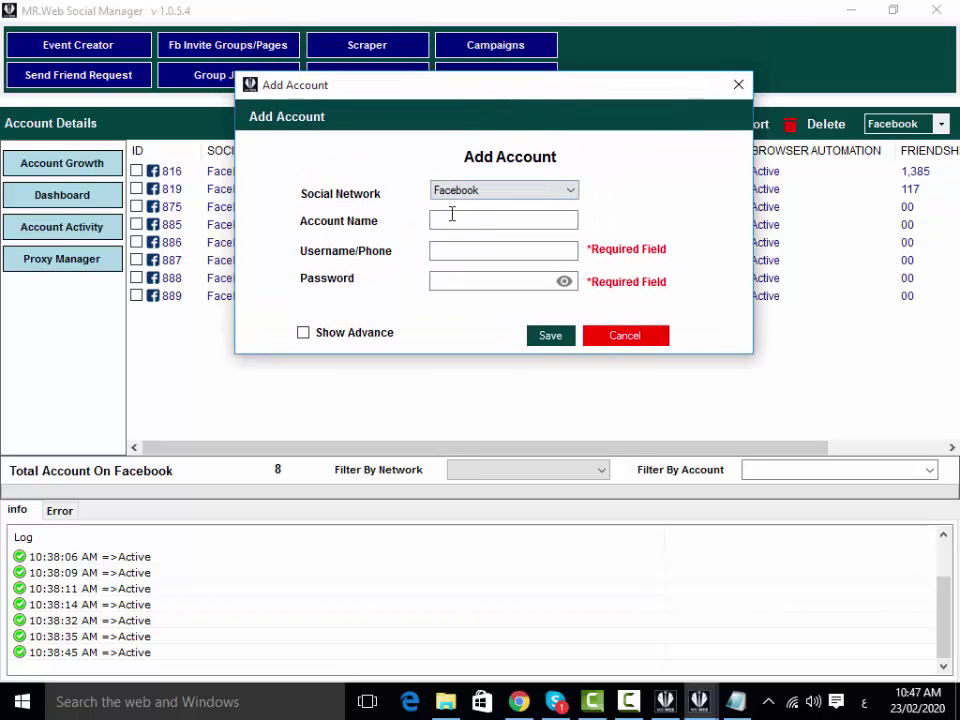
click(452, 216)
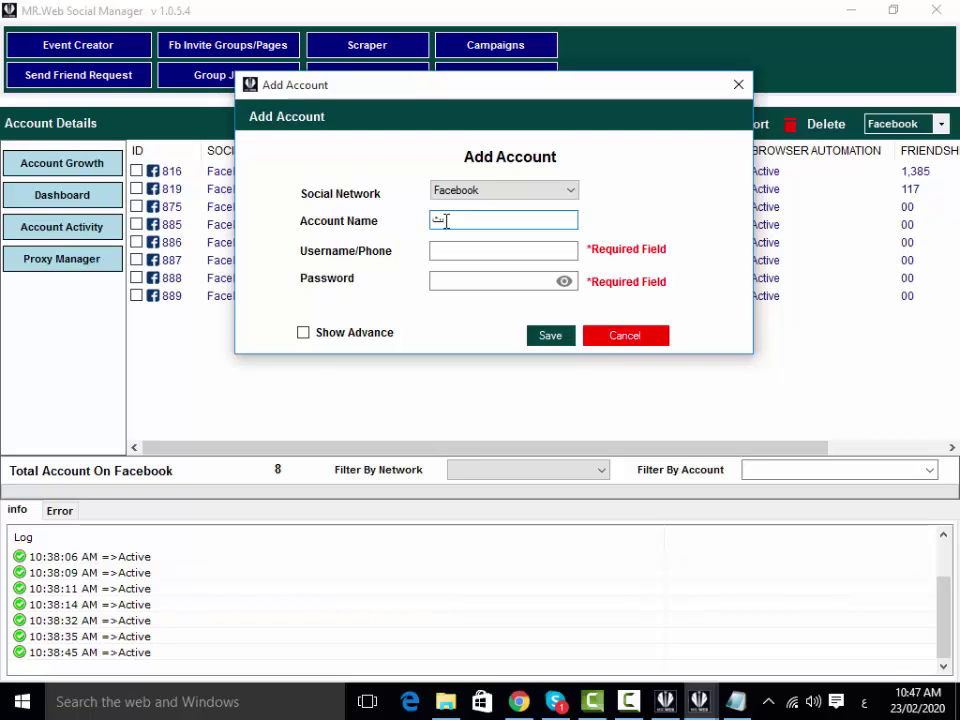
key(alt+shift)
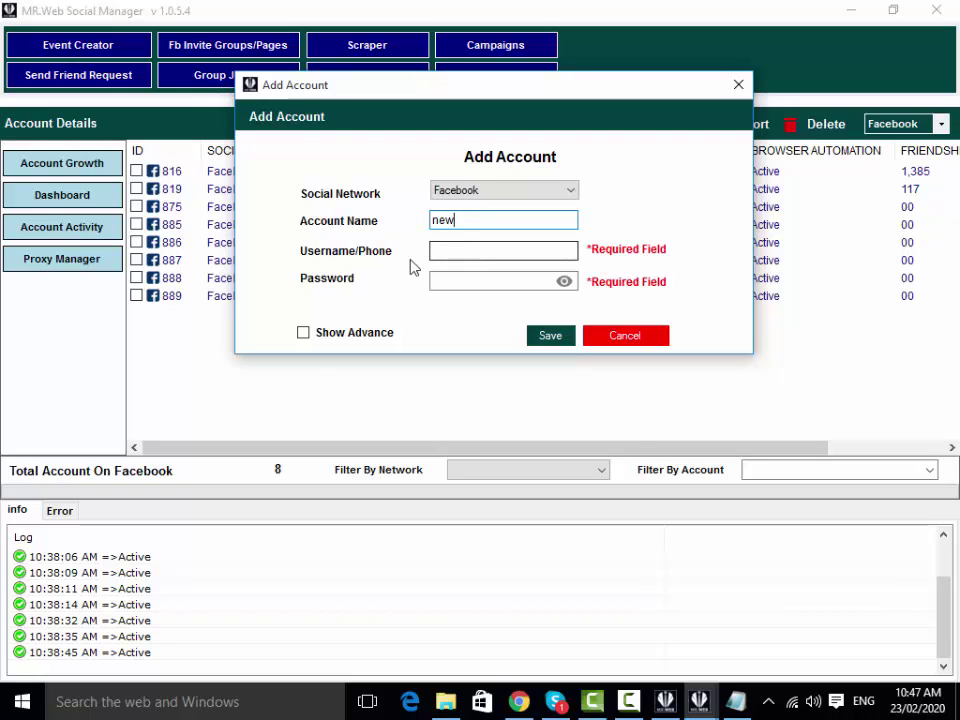
Step: Try YouTube as the new account's social network to check its alternate email field, and set the network back to Facebook
click(484, 192)
click(476, 243)
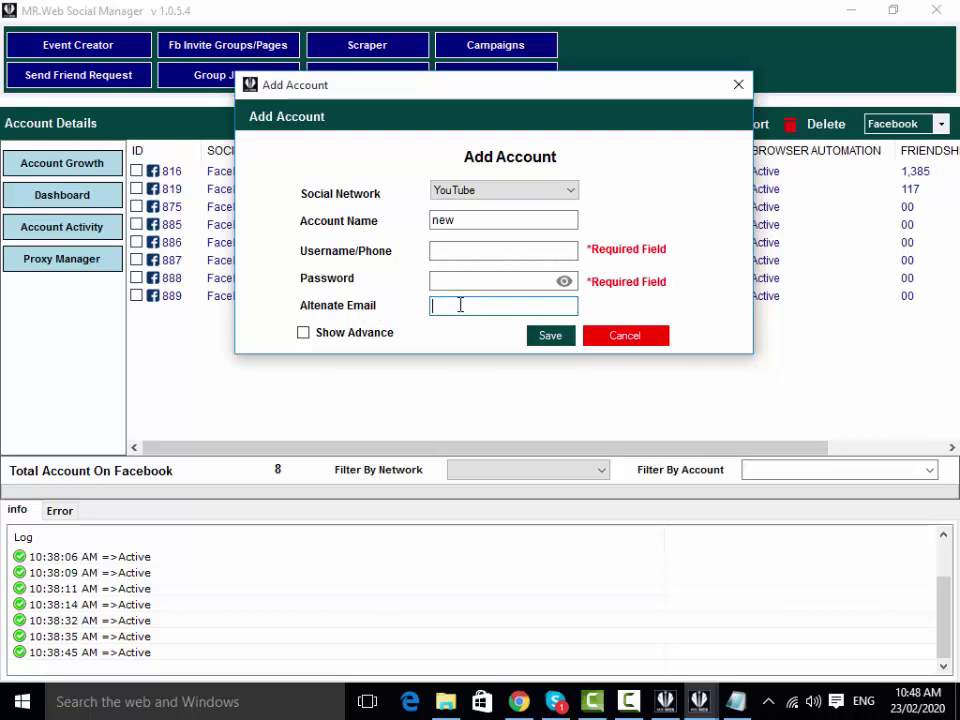
click(494, 194)
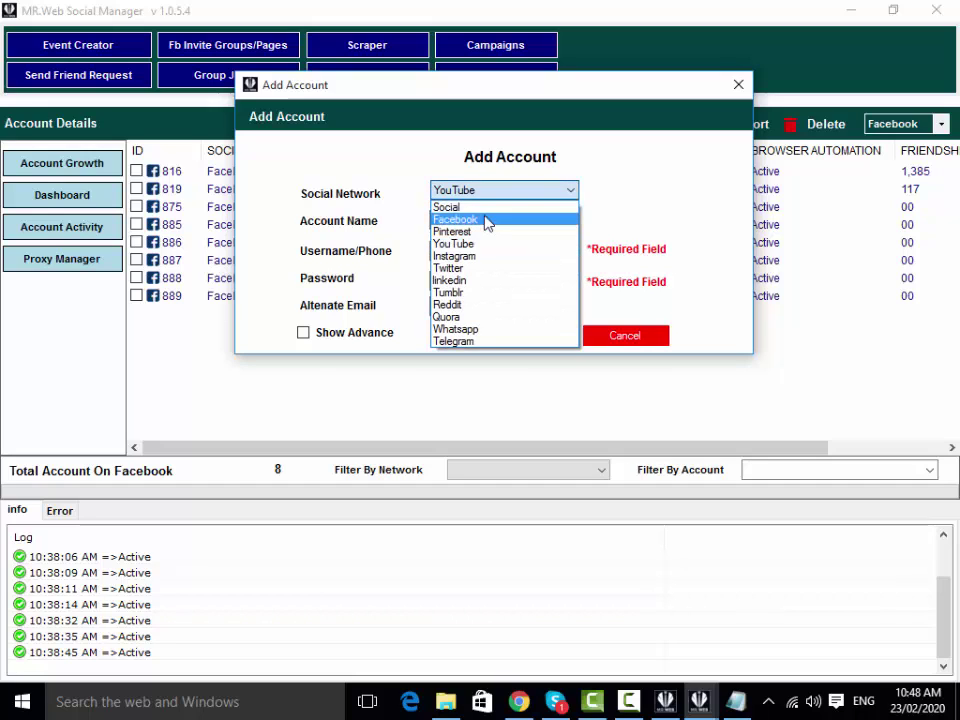
click(487, 219)
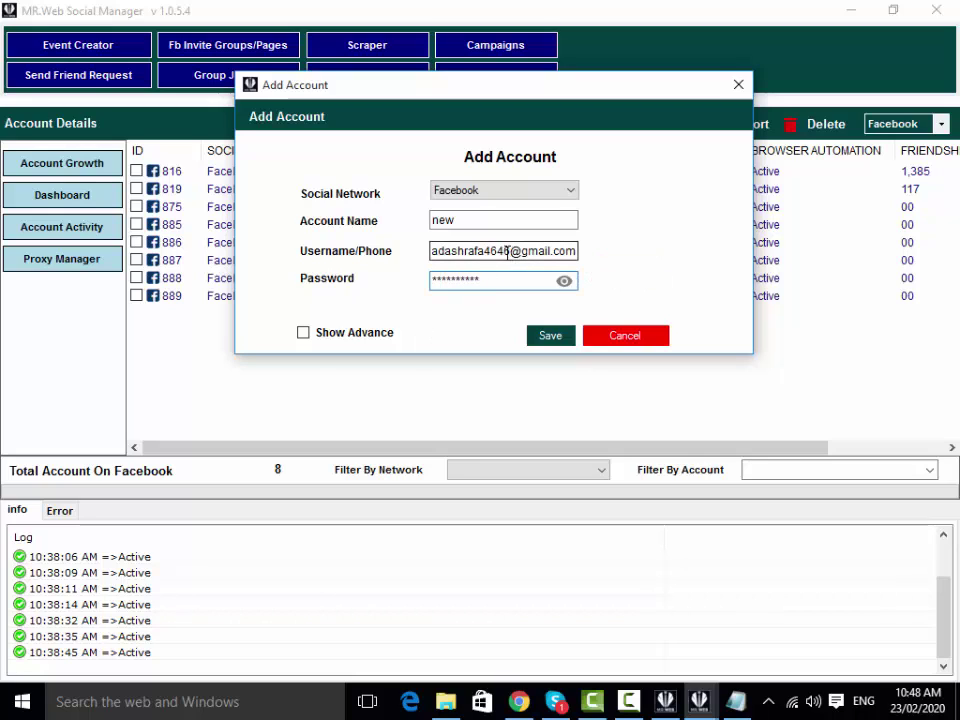
Step: Show and hide the advanced proxy options once, and save the new Facebook account
click(388, 336)
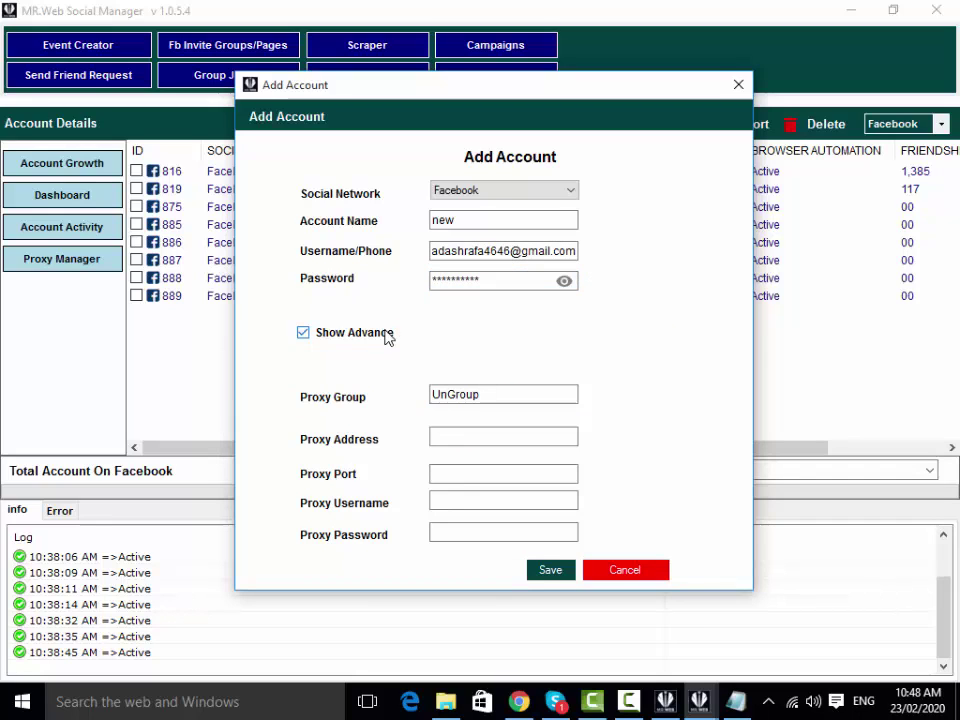
click(329, 338)
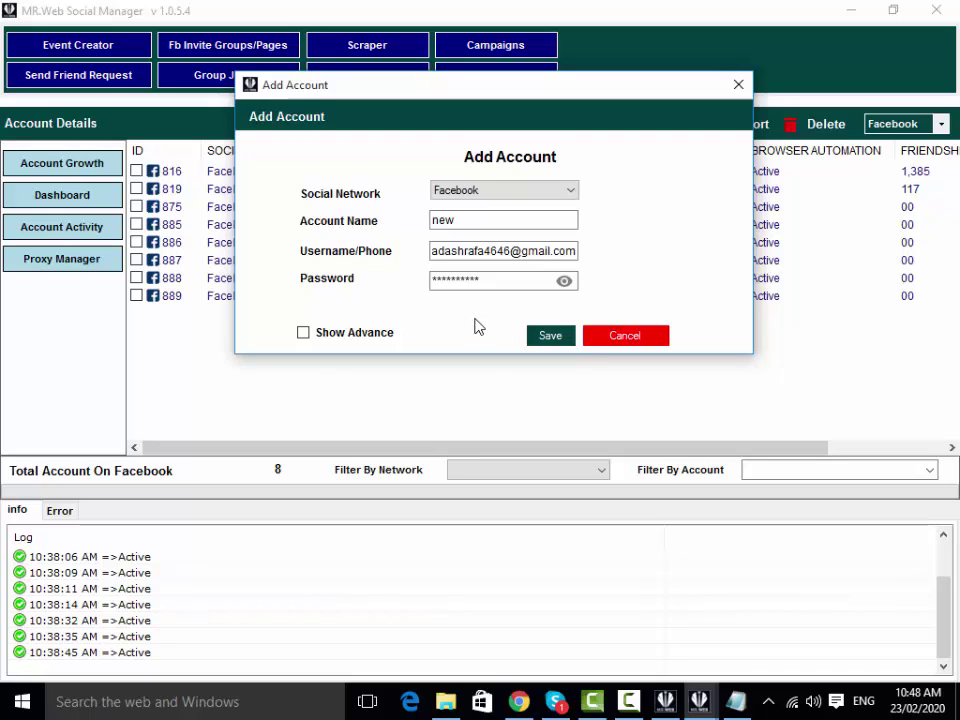
click(552, 346)
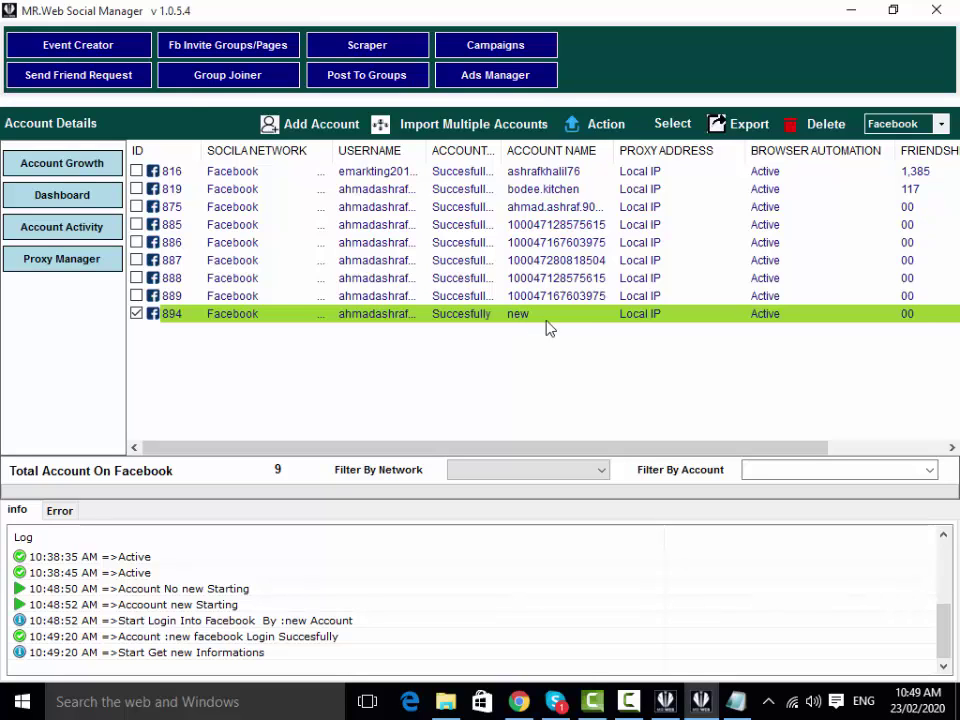
Step: Look through the newly added account's row, including its account name, friendship count and group count
drag(727, 451, 606, 439)
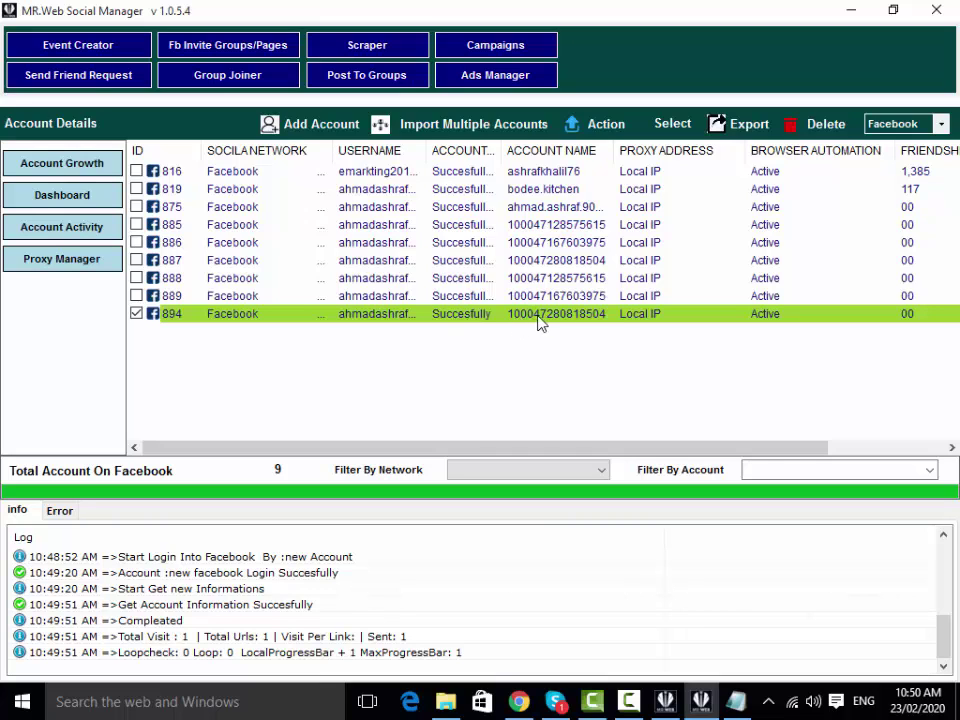
drag(703, 448, 851, 439)
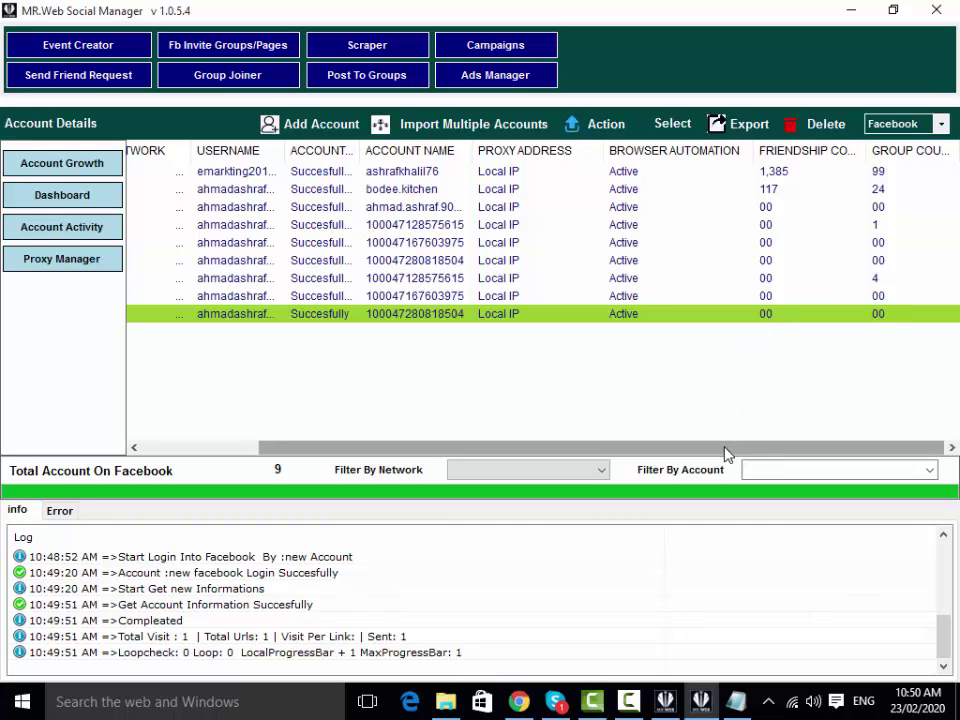
drag(727, 453, 461, 446)
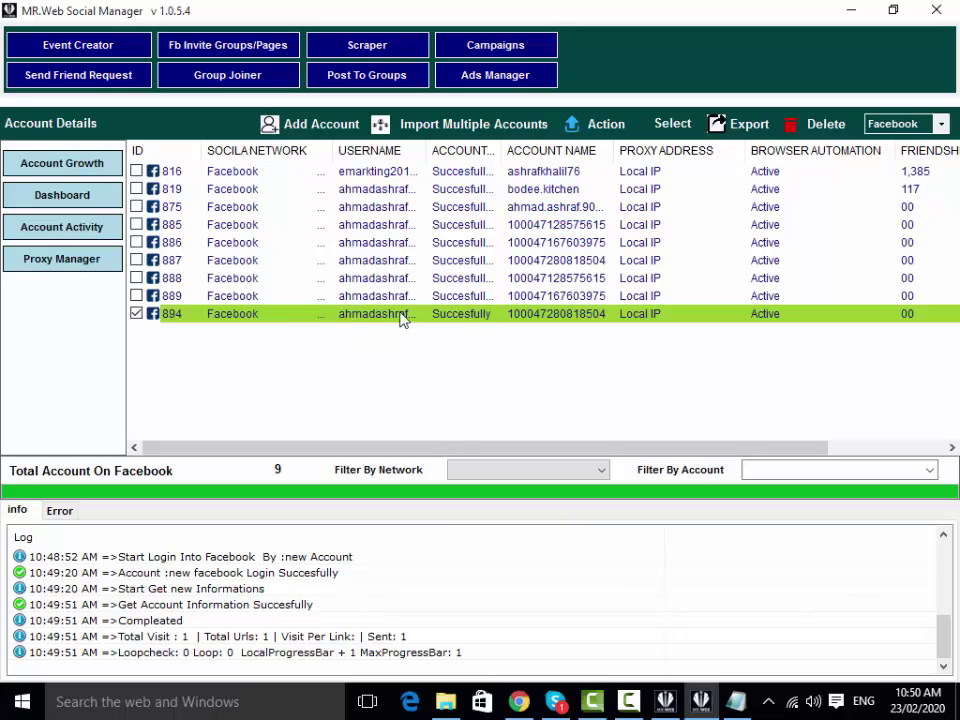
Step: Open the new account's details, review its group name, account name and password fields, and close them without saving
click(507, 321)
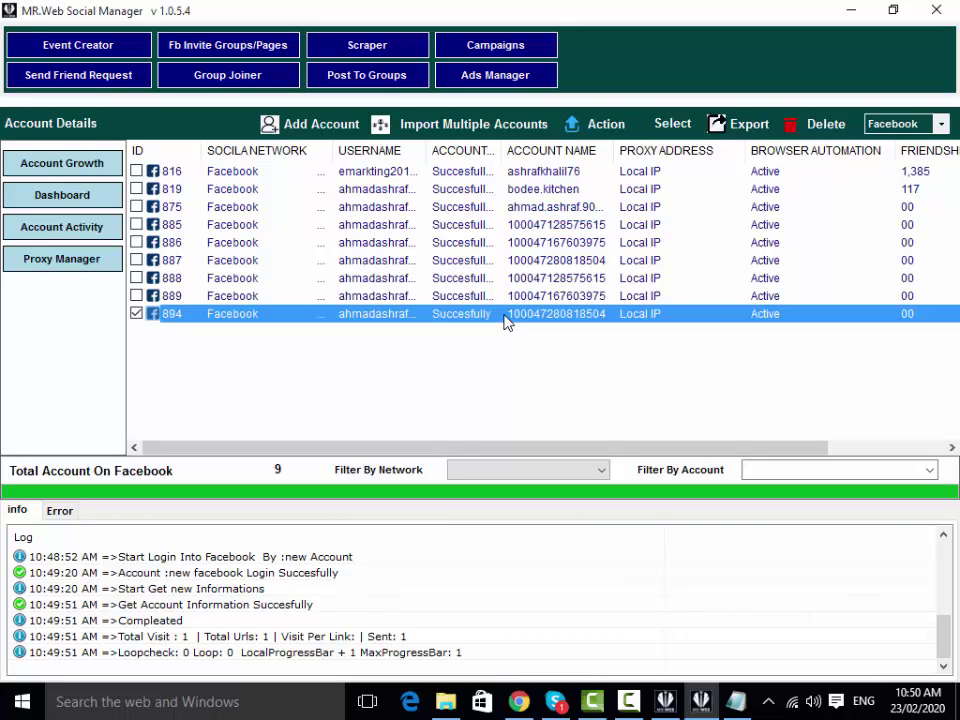
right_click(507, 321)
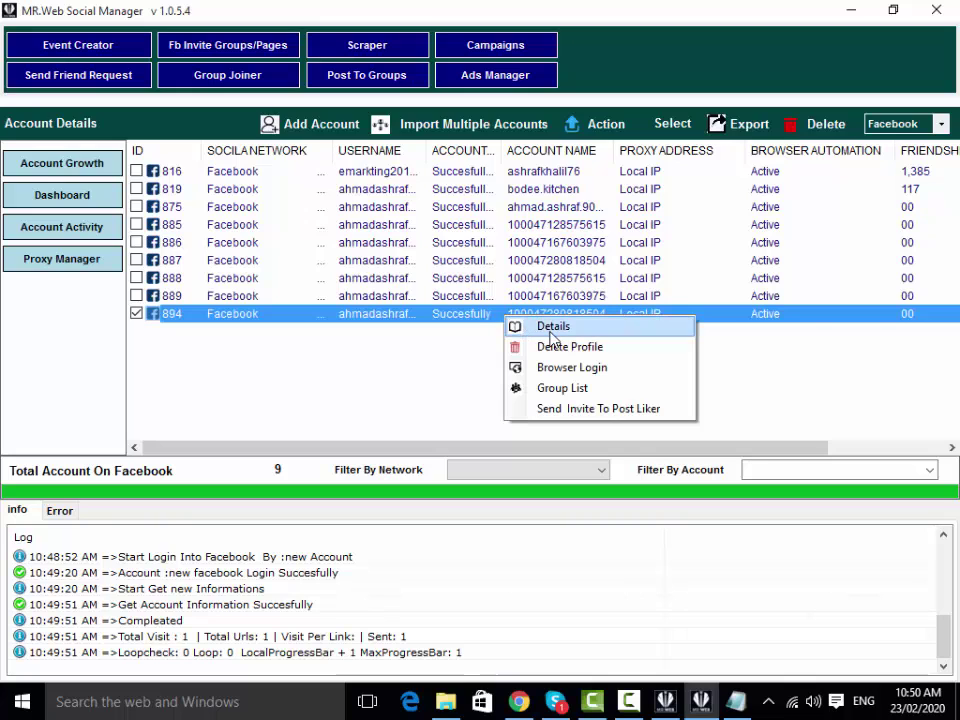
click(551, 337)
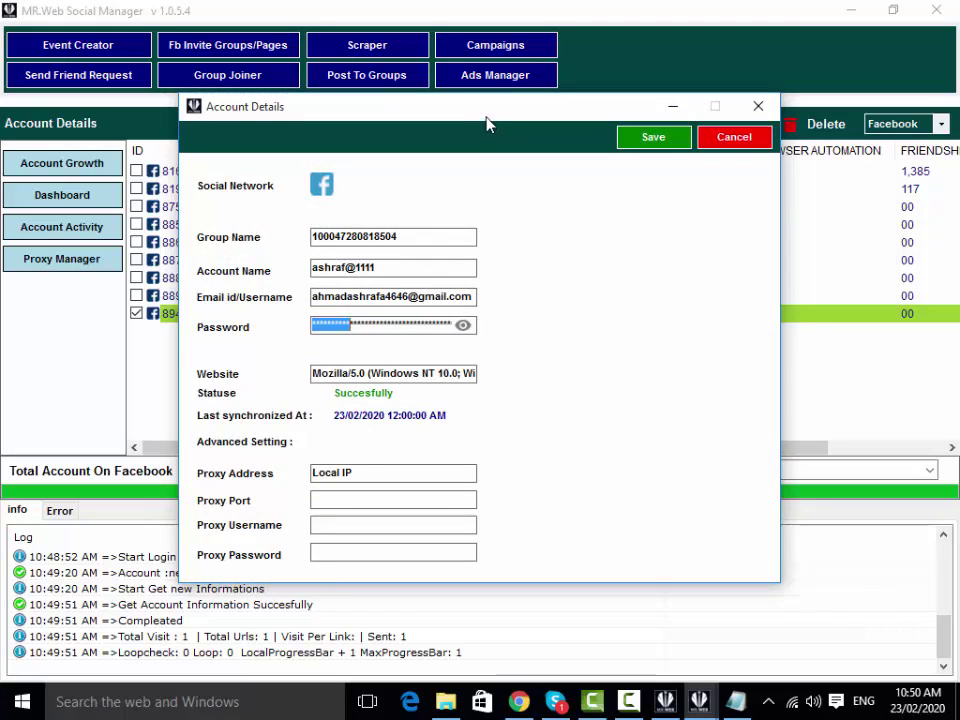
drag(487, 122, 495, 58)
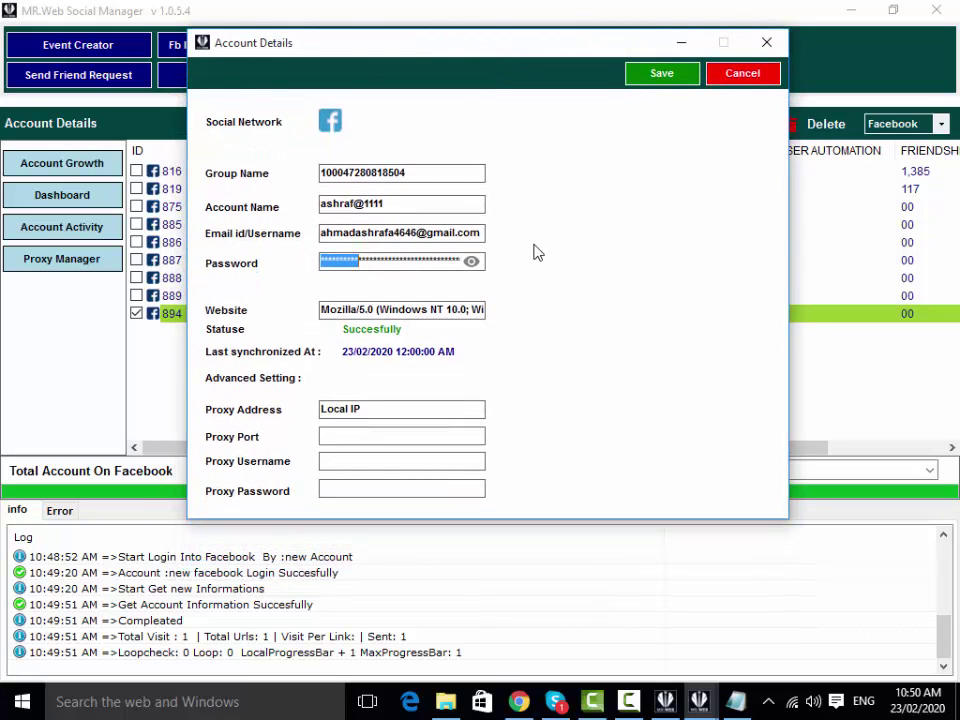
drag(510, 266, 414, 270)
click(403, 261)
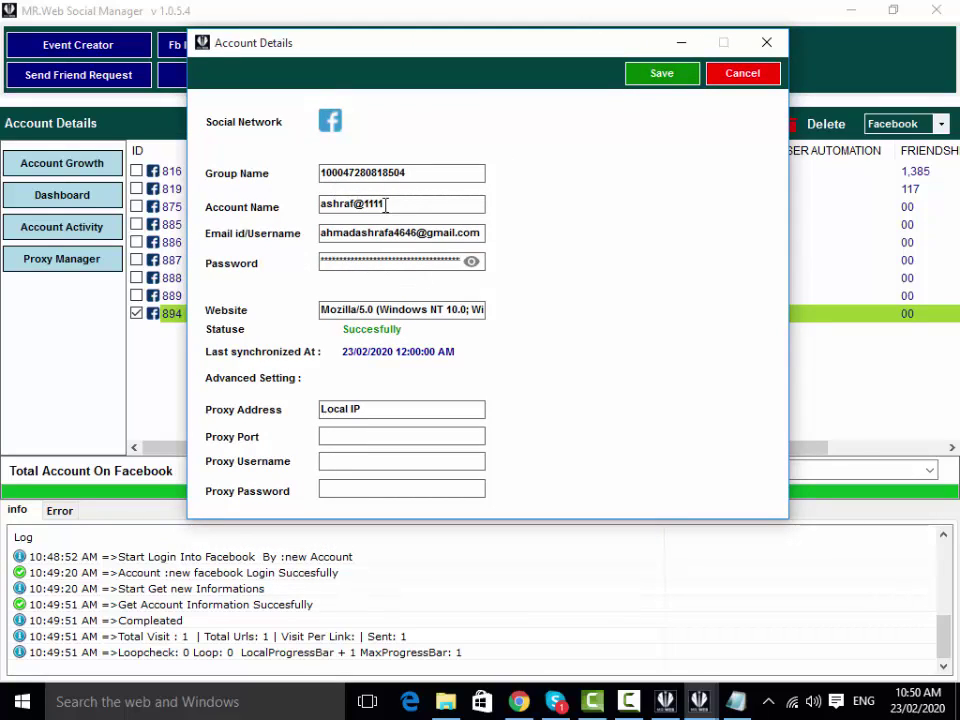
double_click(423, 173)
double_click(352, 204)
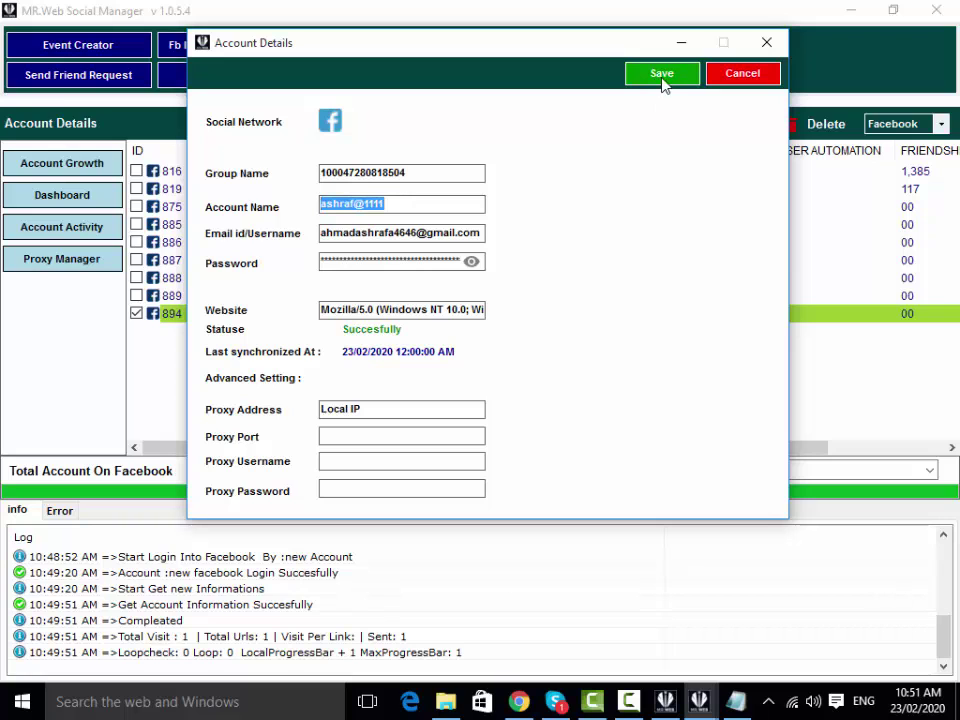
click(772, 44)
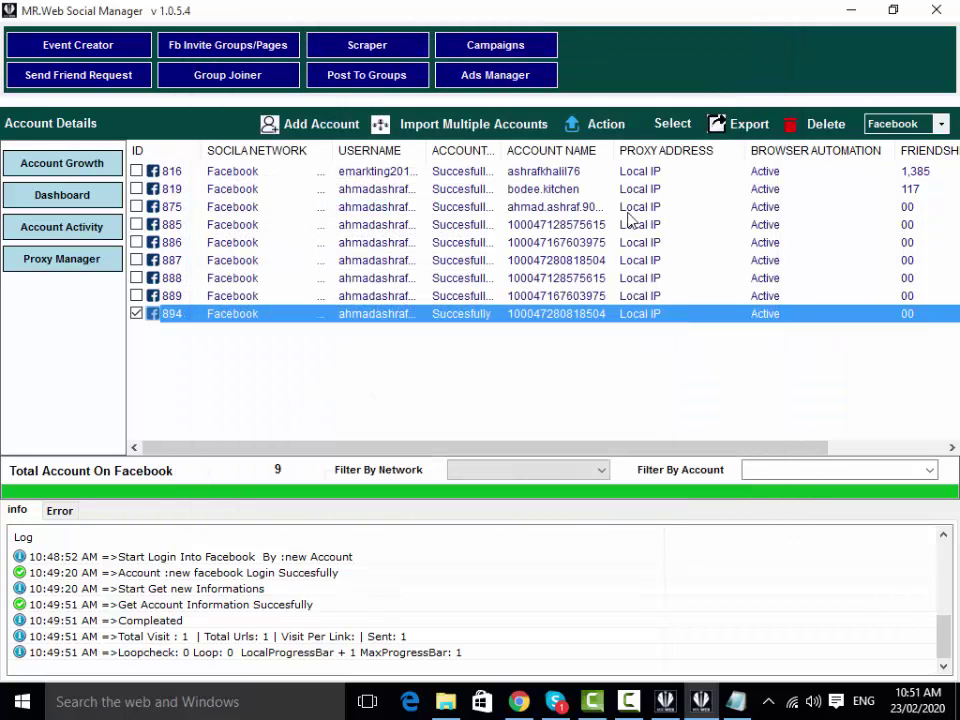
Step: Log in to Facebook through the new account's Browser Login with its email and password, and close the browser without saving the password
right_click(548, 319)
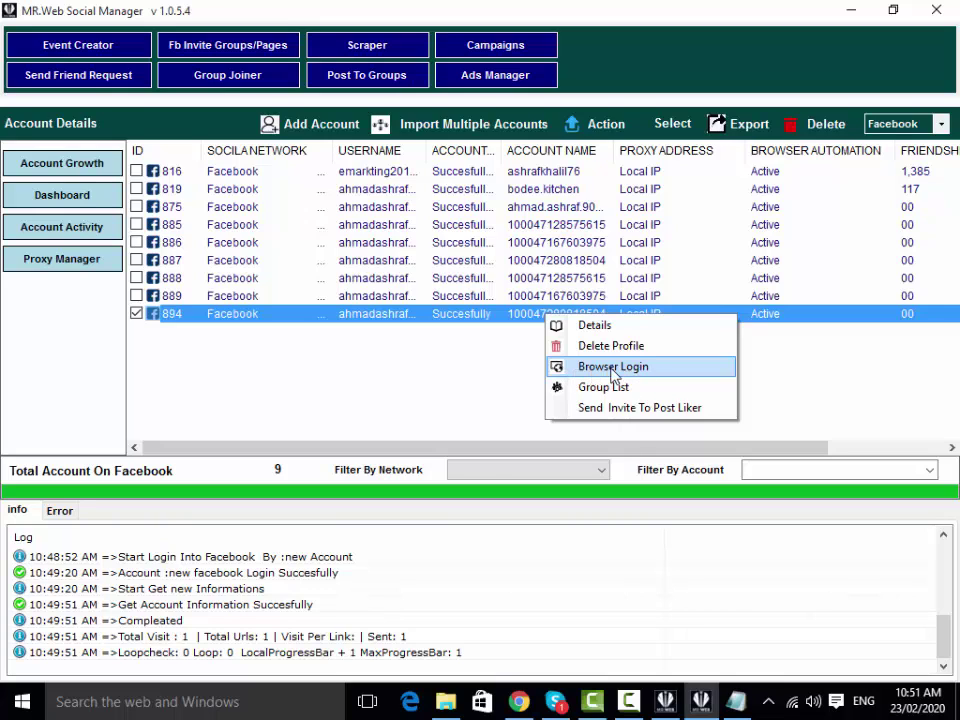
click(621, 376)
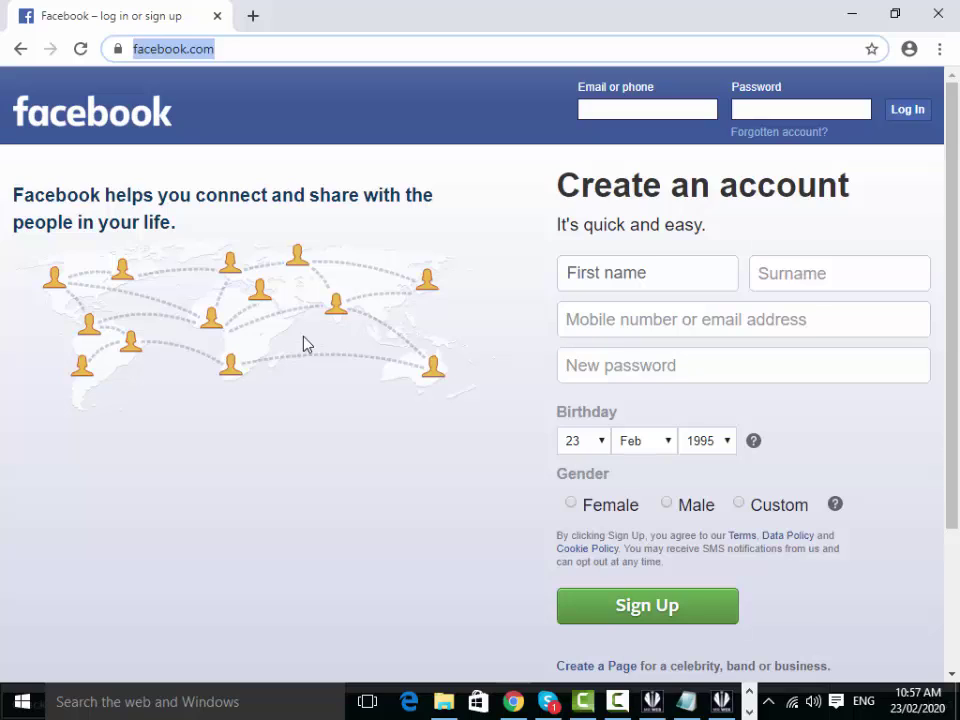
key(ctrl+v)
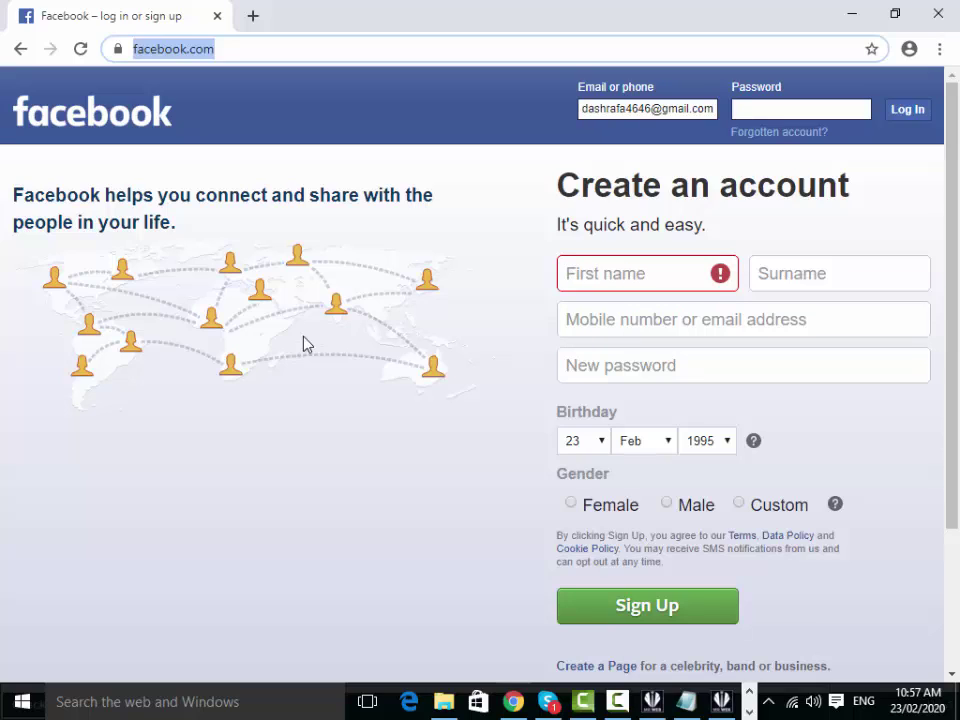
key(Tab)
text(**********)
key(Return)
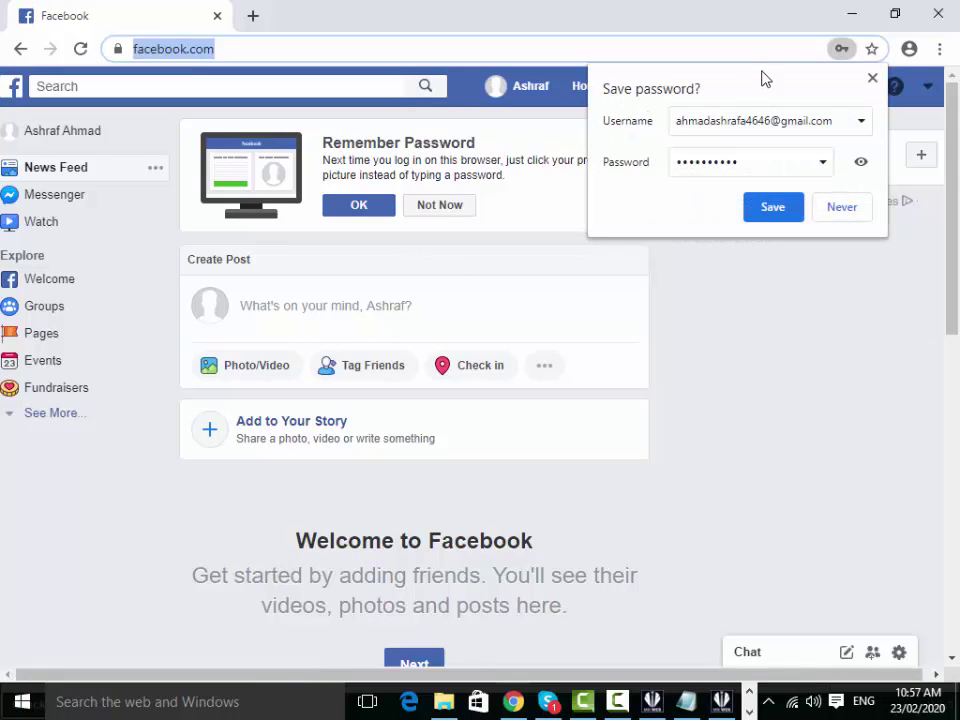
click(872, 78)
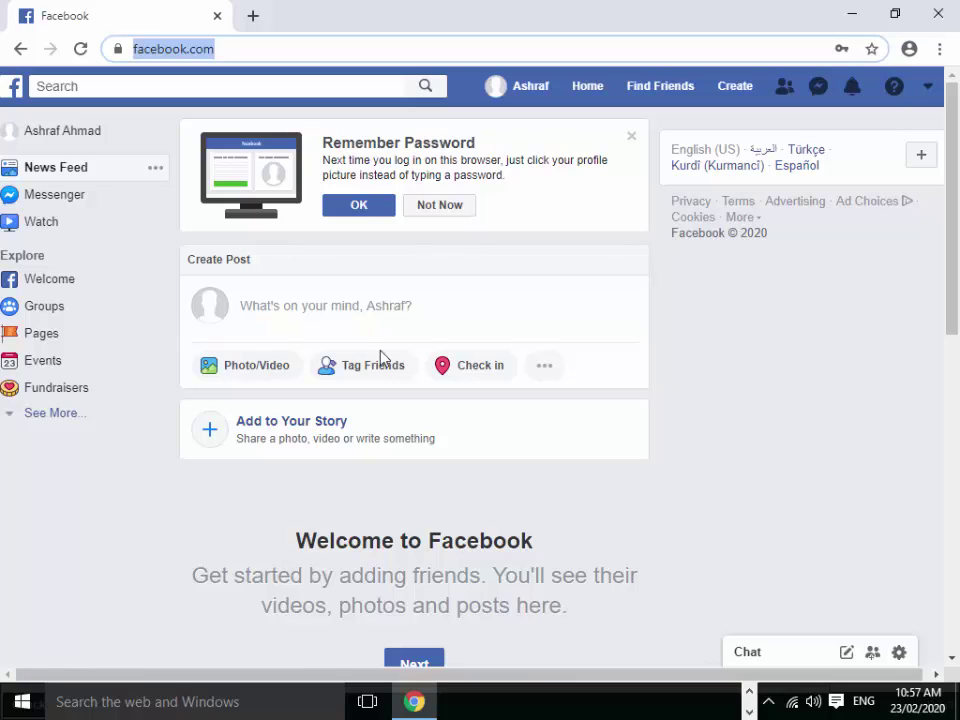
click(936, 16)
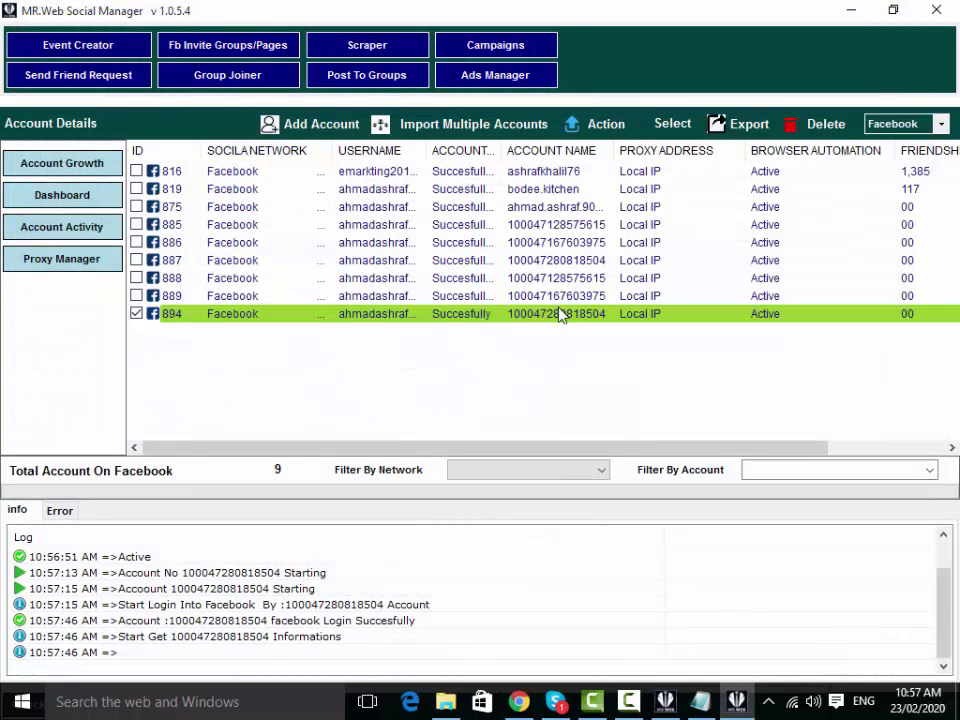
Step: Review the actions available for the new account, and view its account details again without changing anything
right_click(500, 316)
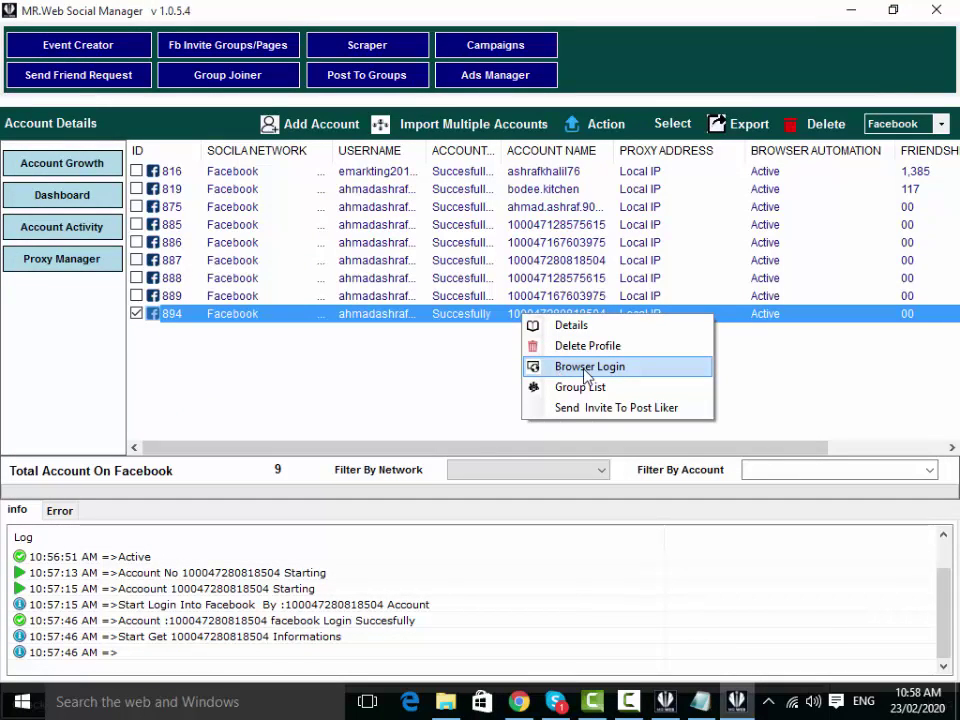
click(476, 373)
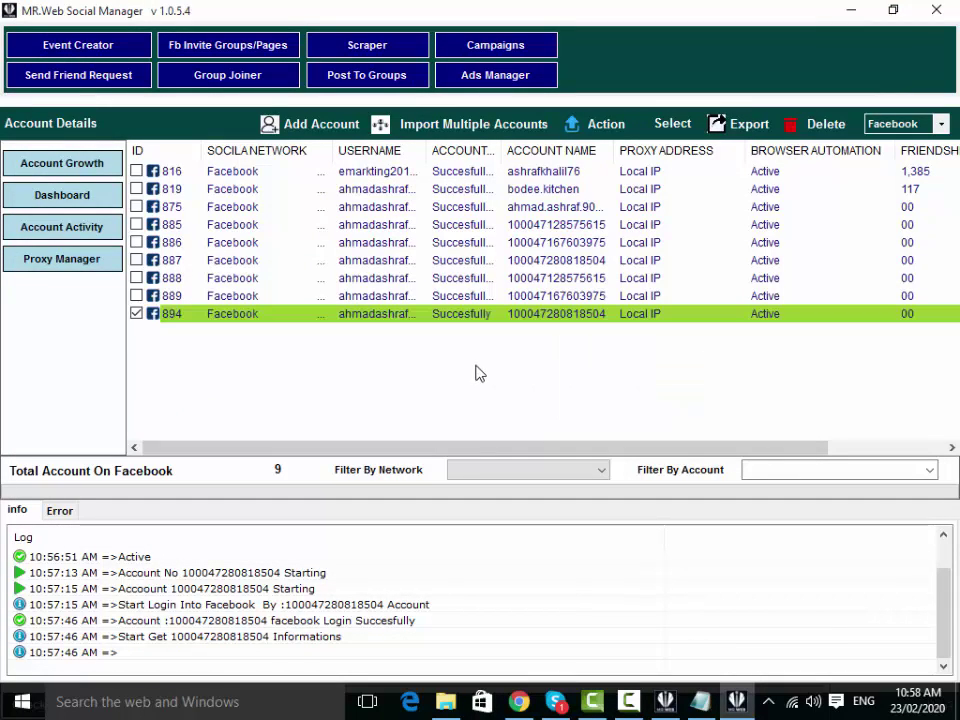
click(522, 322)
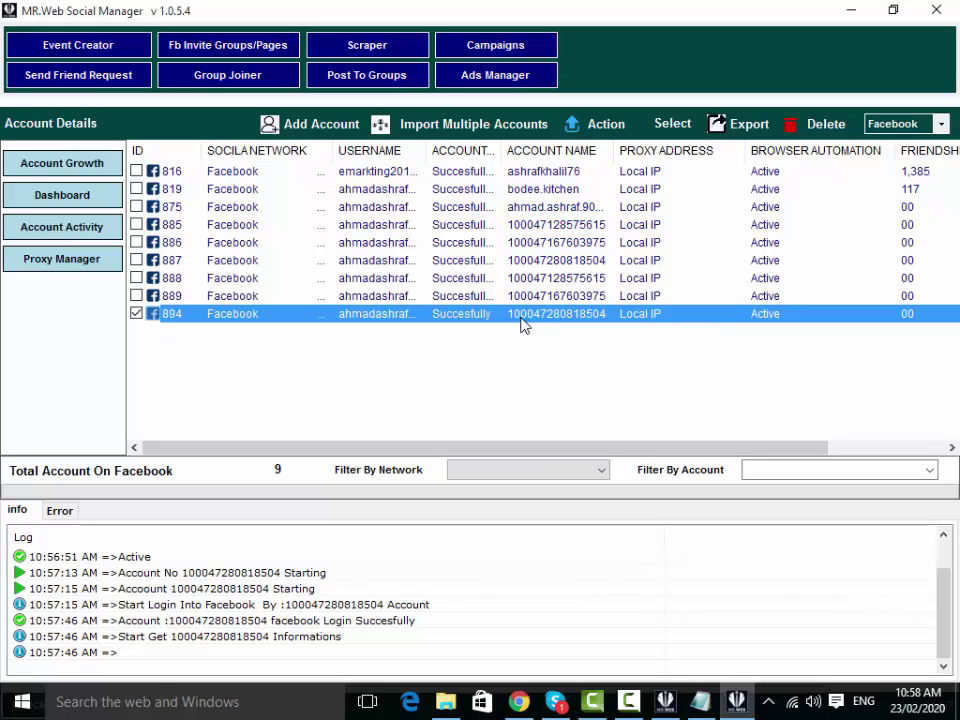
right_click(521, 319)
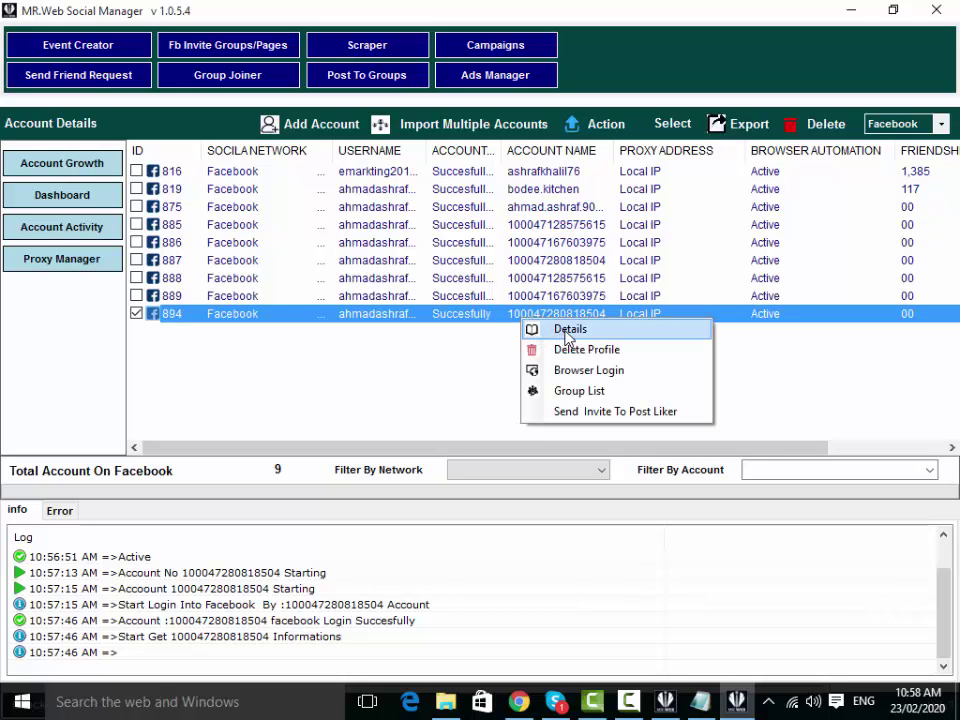
click(567, 333)
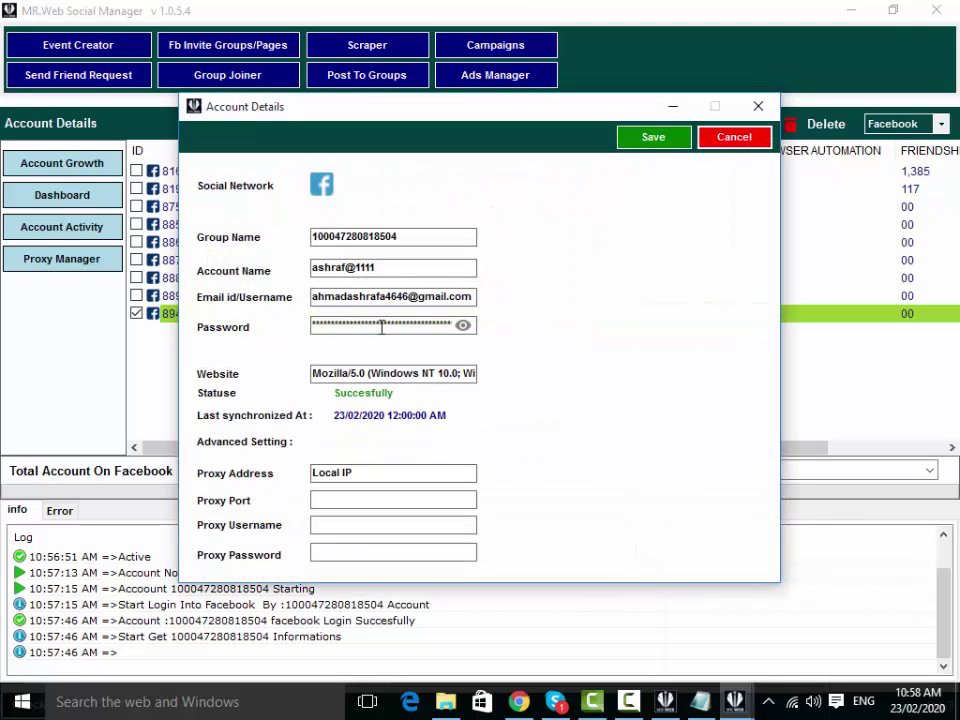
click(760, 108)
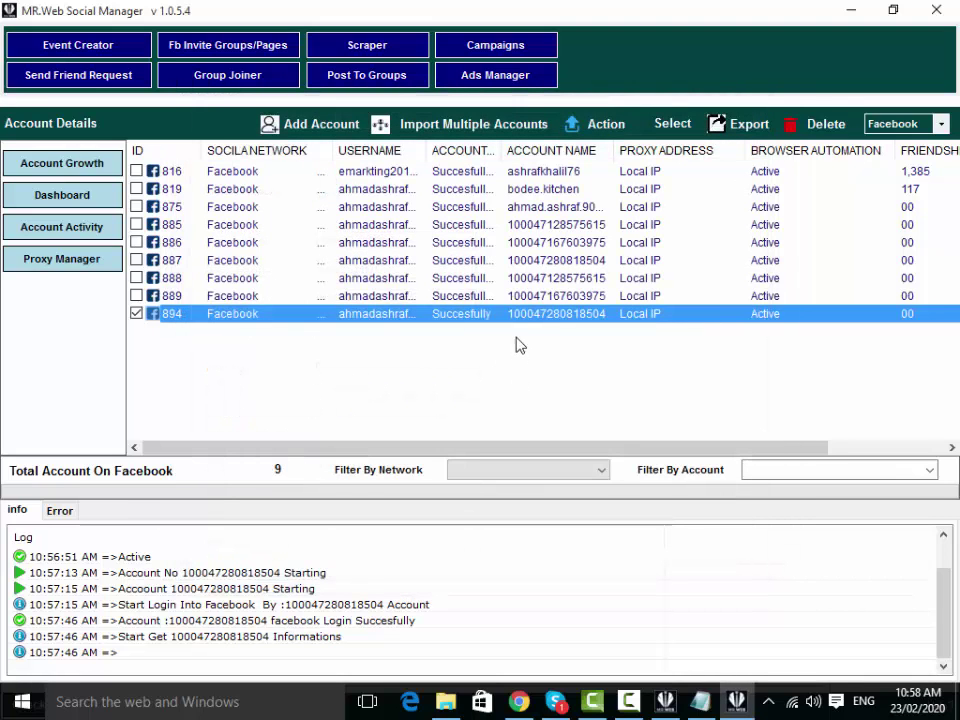
Step: Start deleting the new account's profile, and decline the permanent deletion
right_click(526, 318)
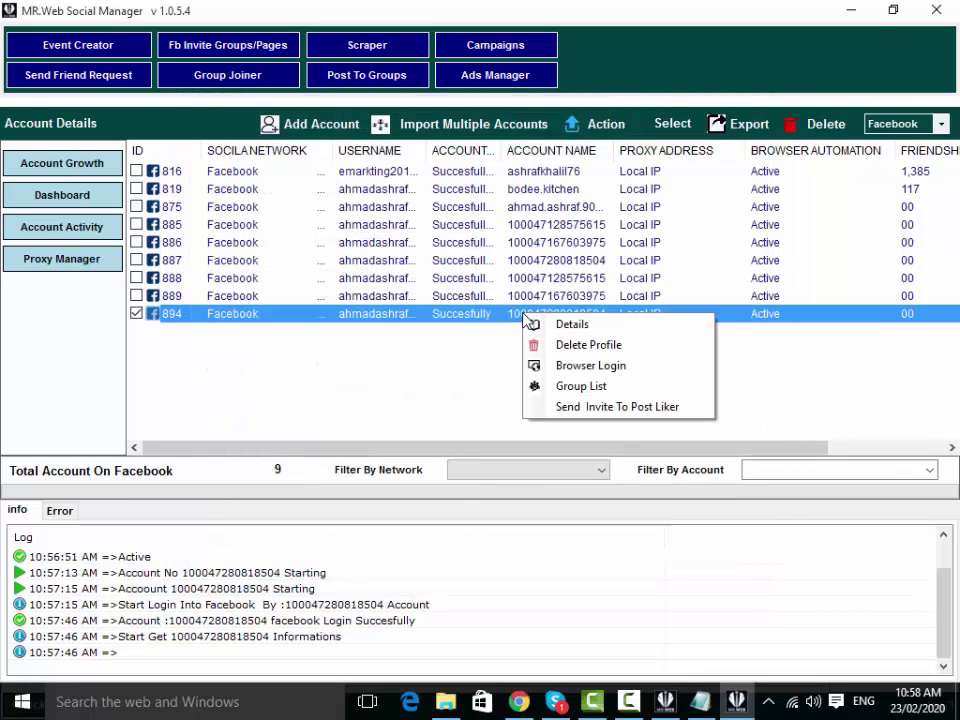
click(594, 347)
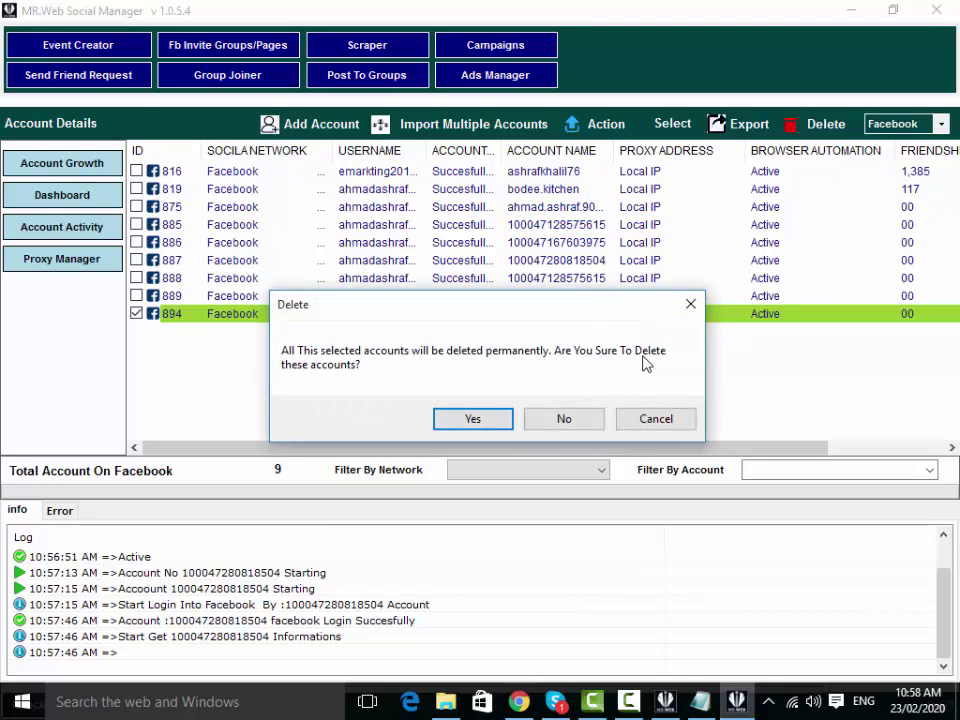
click(596, 424)
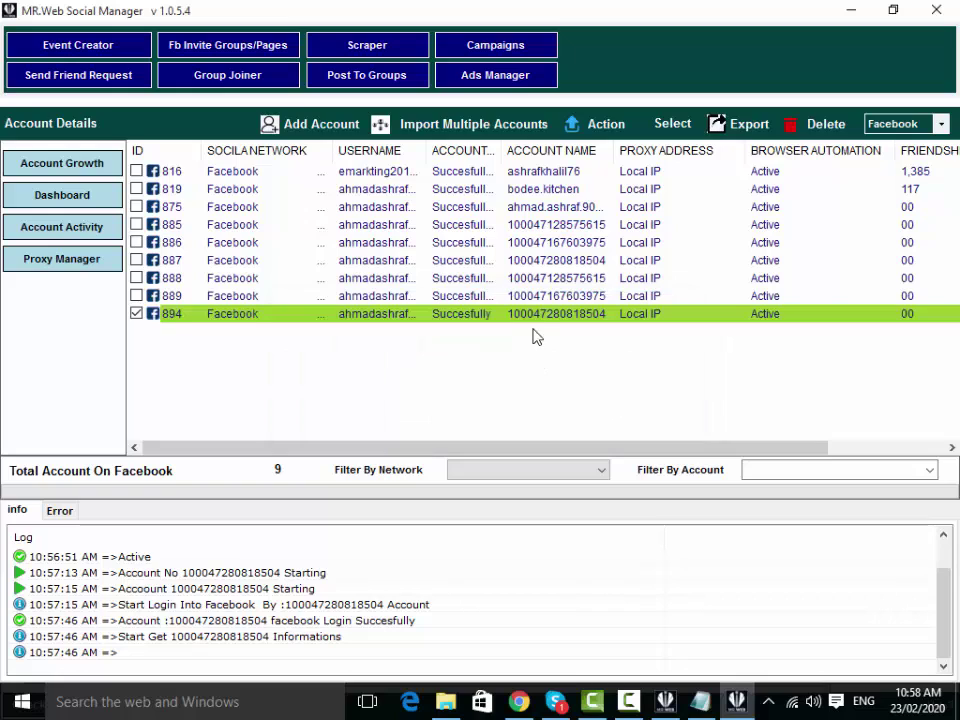
Step: Check the new account's available actions and its friendship and group count columns
click(533, 322)
right_click(538, 320)
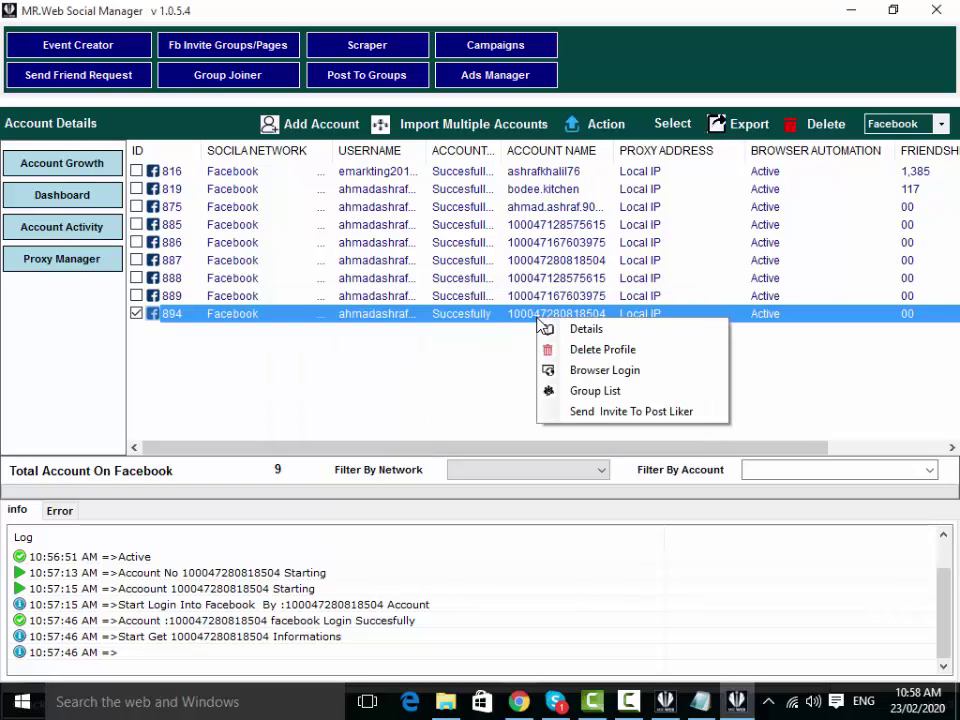
click(505, 344)
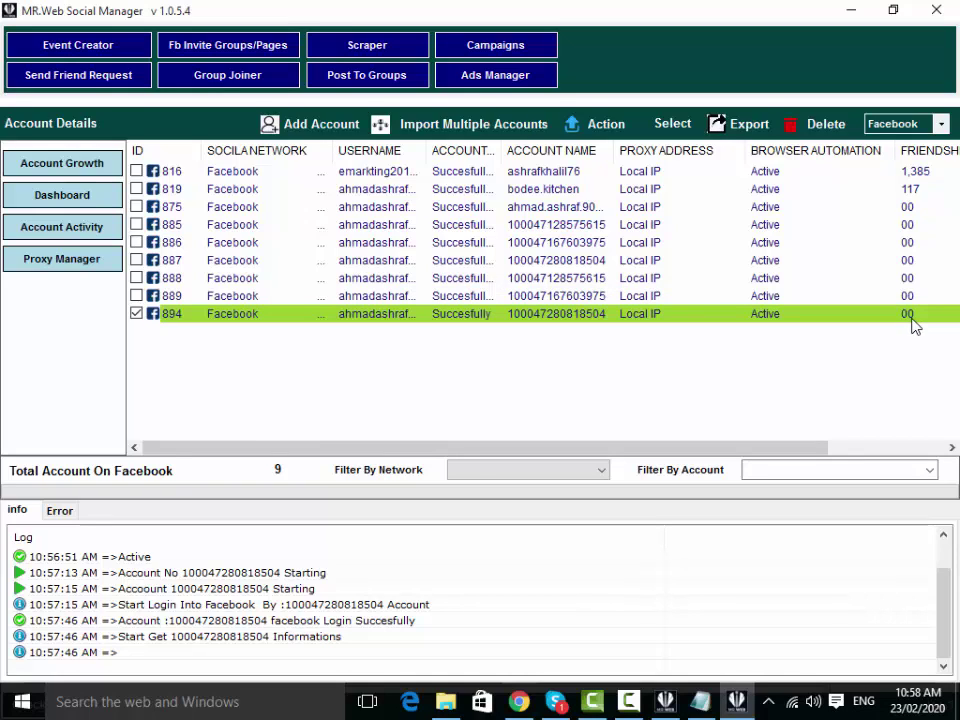
drag(795, 450, 936, 231)
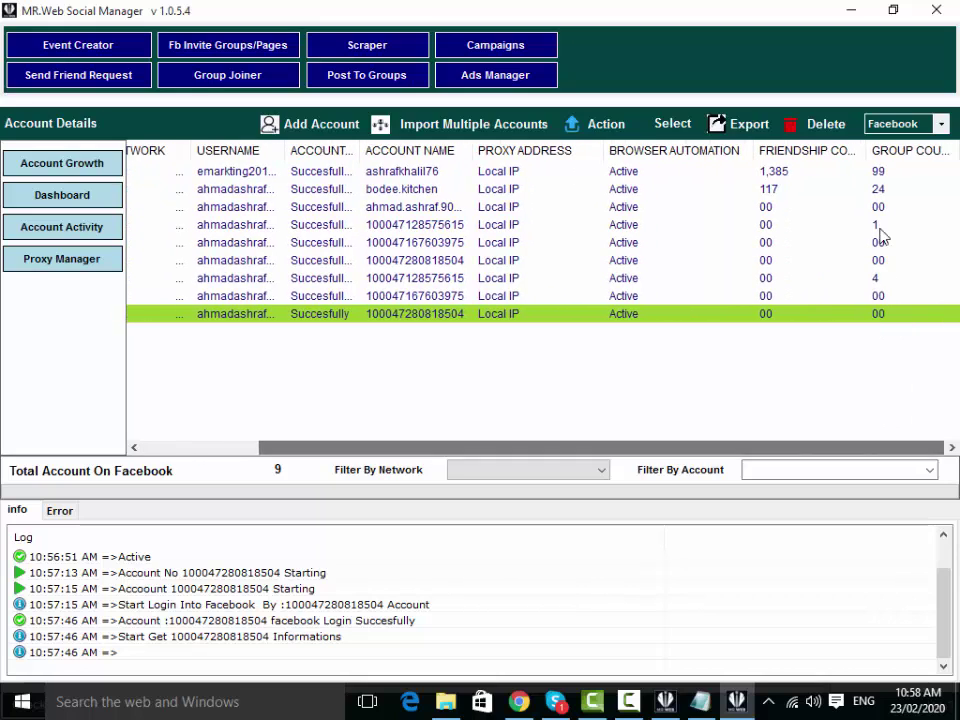
drag(630, 448, 448, 452)
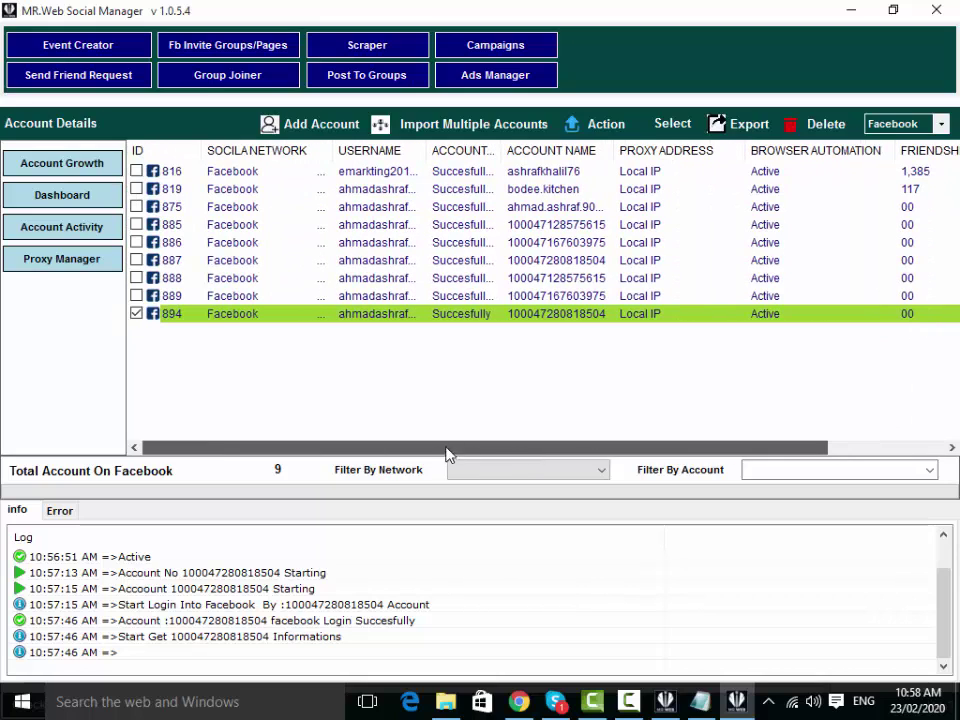
Step: Open the new account's group list and maximize its window to see all the columns
click(564, 318)
right_click(566, 320)
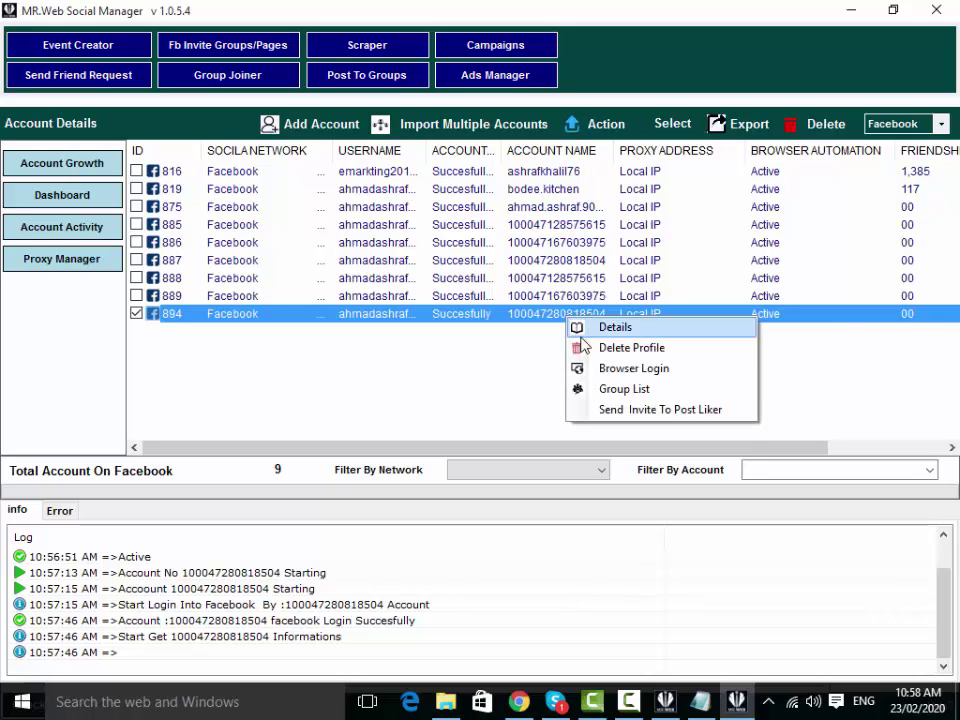
click(575, 389)
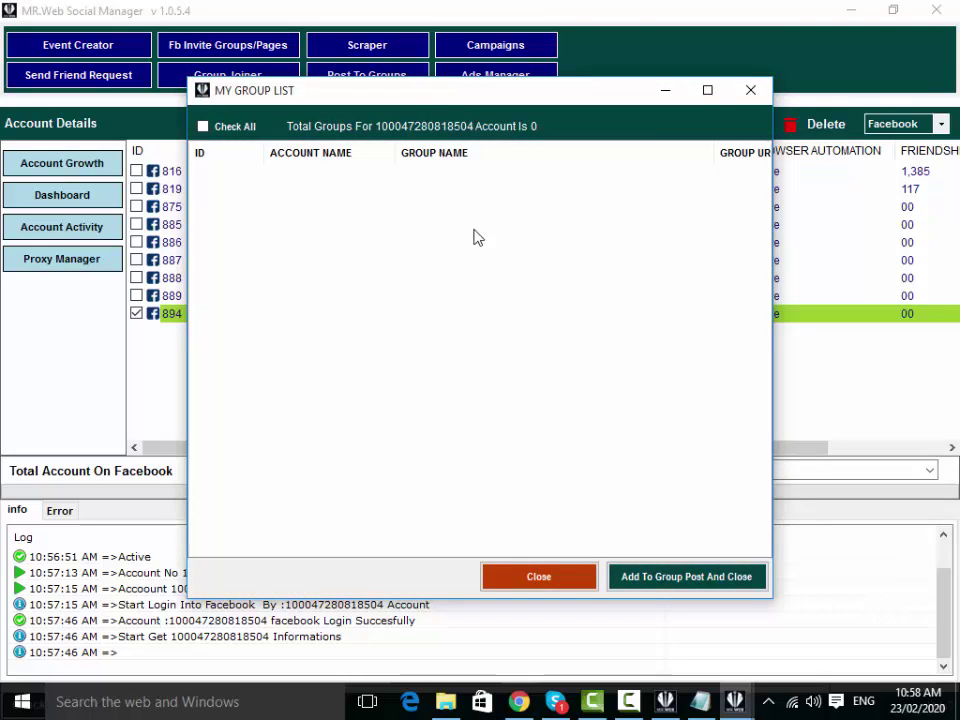
click(709, 91)
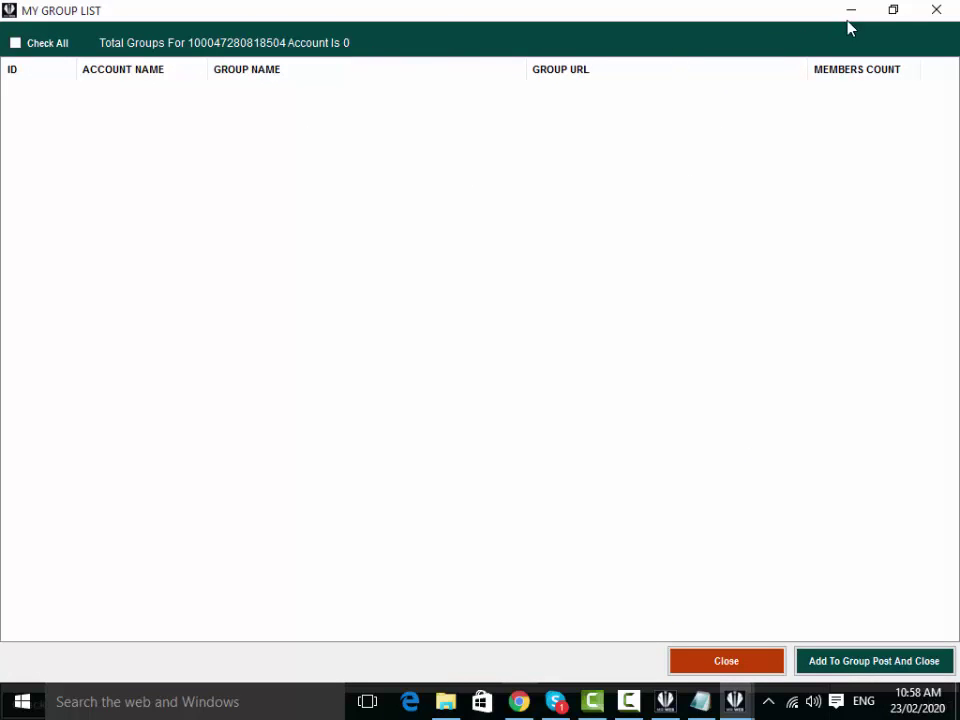
Step: Close the empty group list, look through the first listed account's groups down to the end, and close that list too
click(936, 10)
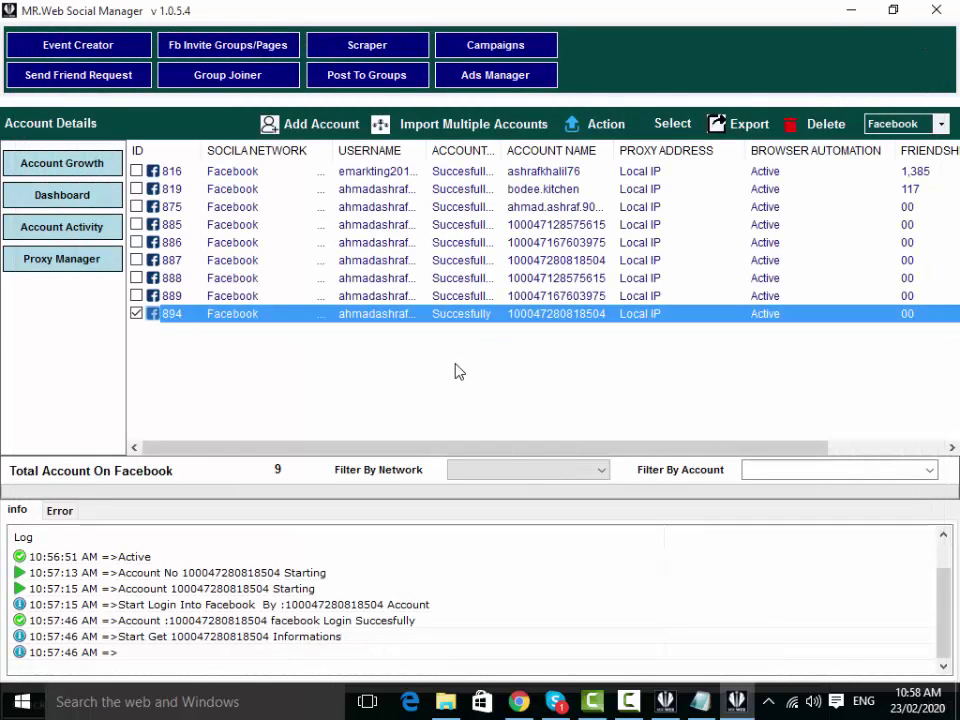
click(553, 171)
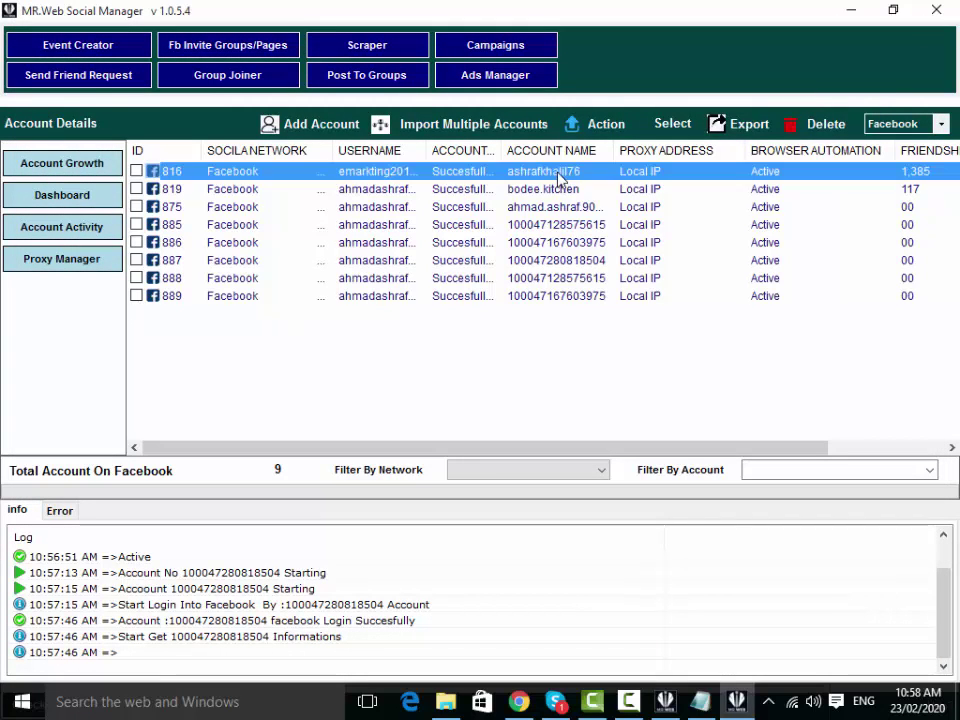
right_click(558, 172)
click(600, 244)
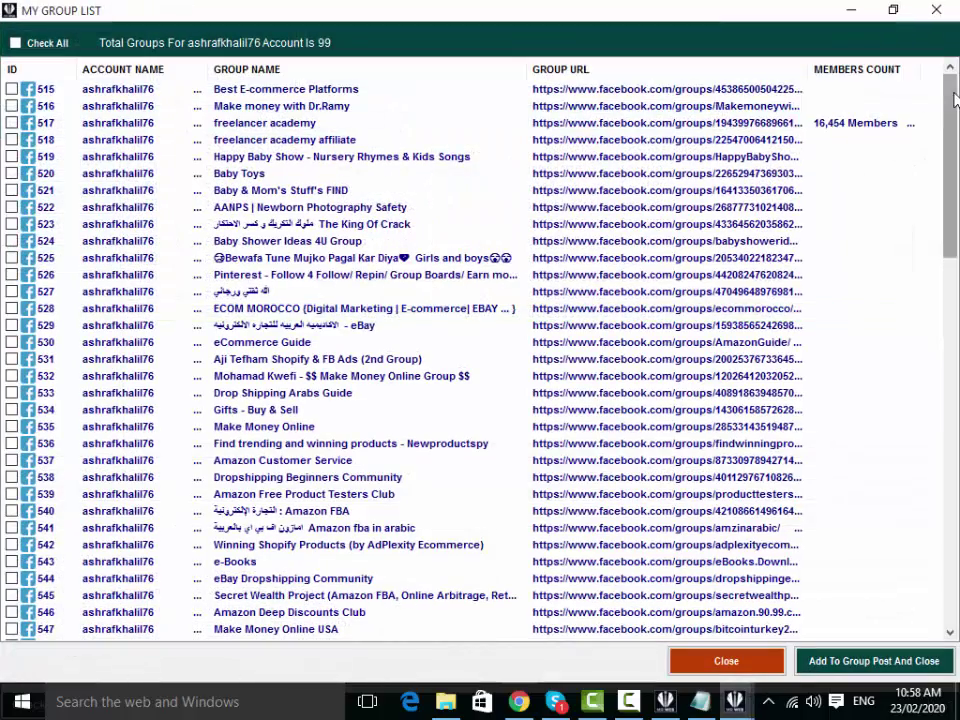
drag(945, 110, 480, 94)
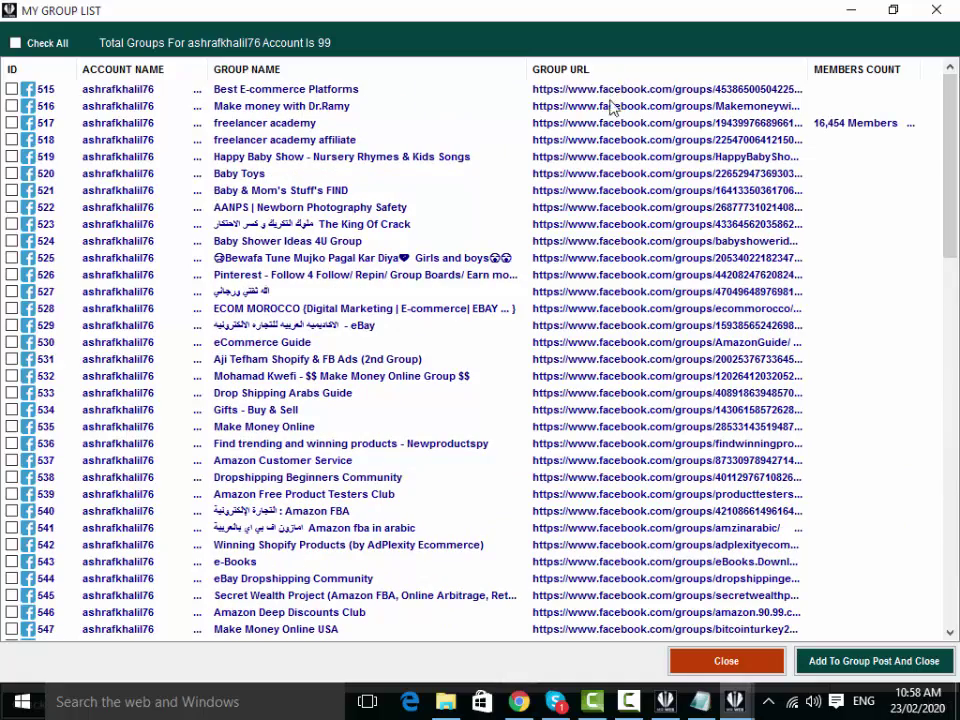
drag(947, 120, 927, 520)
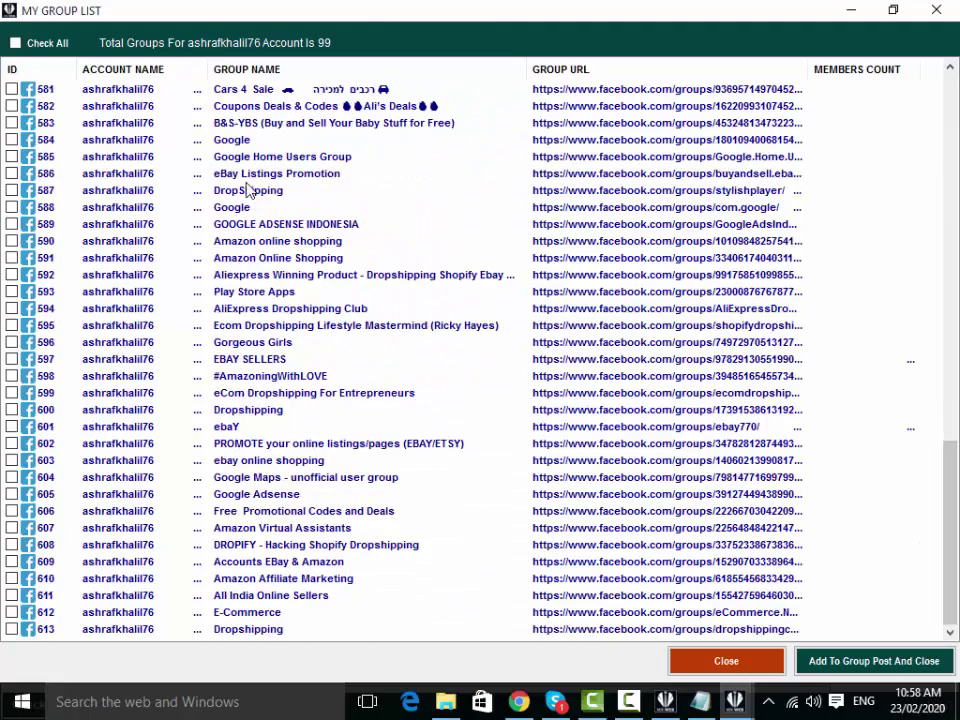
click(936, 10)
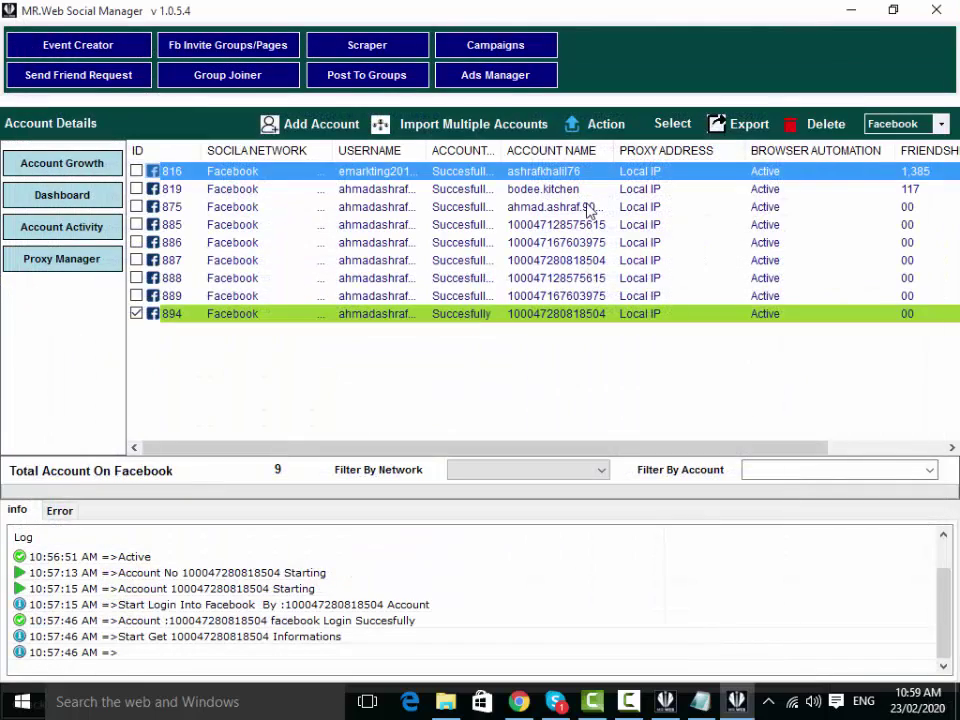
Step: View the blank Add Account form and the desktop's New Text Document in Notepad, then return to MR.Web Social Manager
click(300, 127)
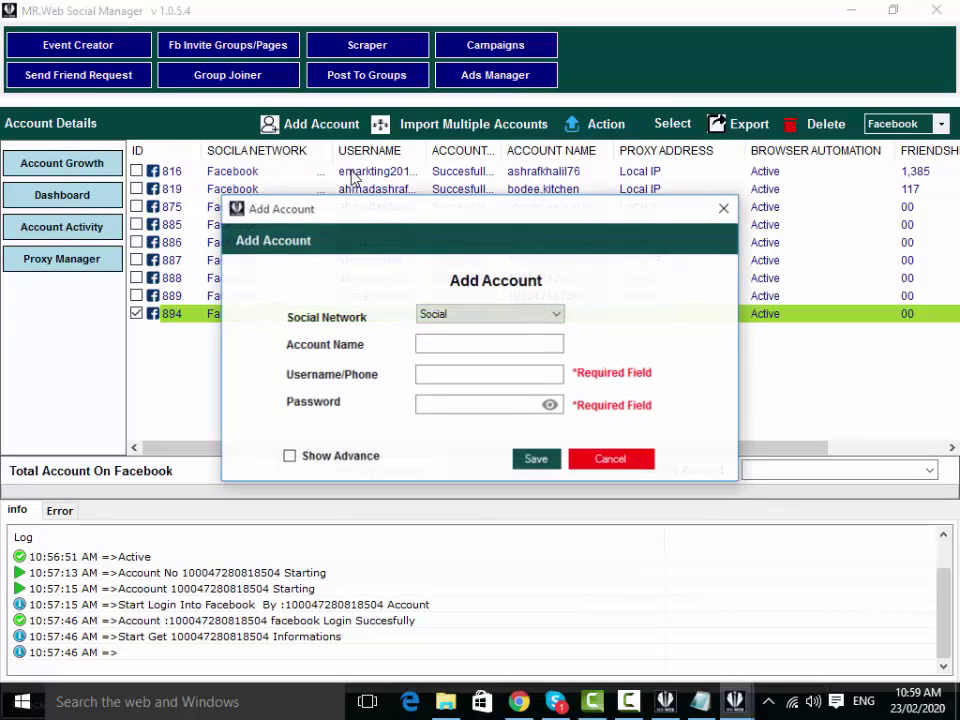
click(722, 210)
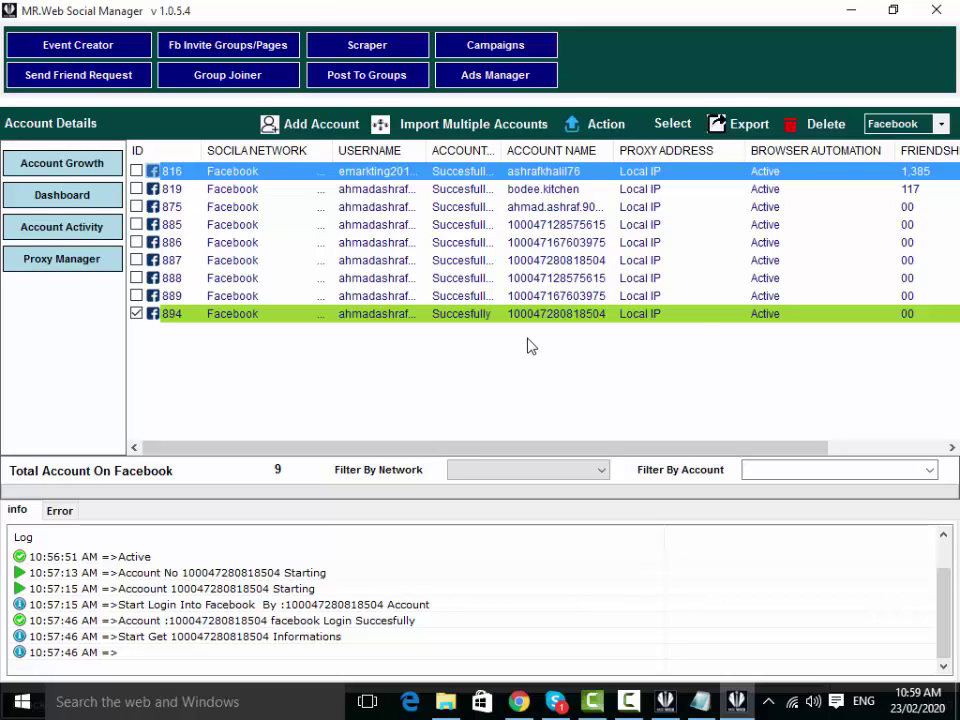
key(alt+Tab)
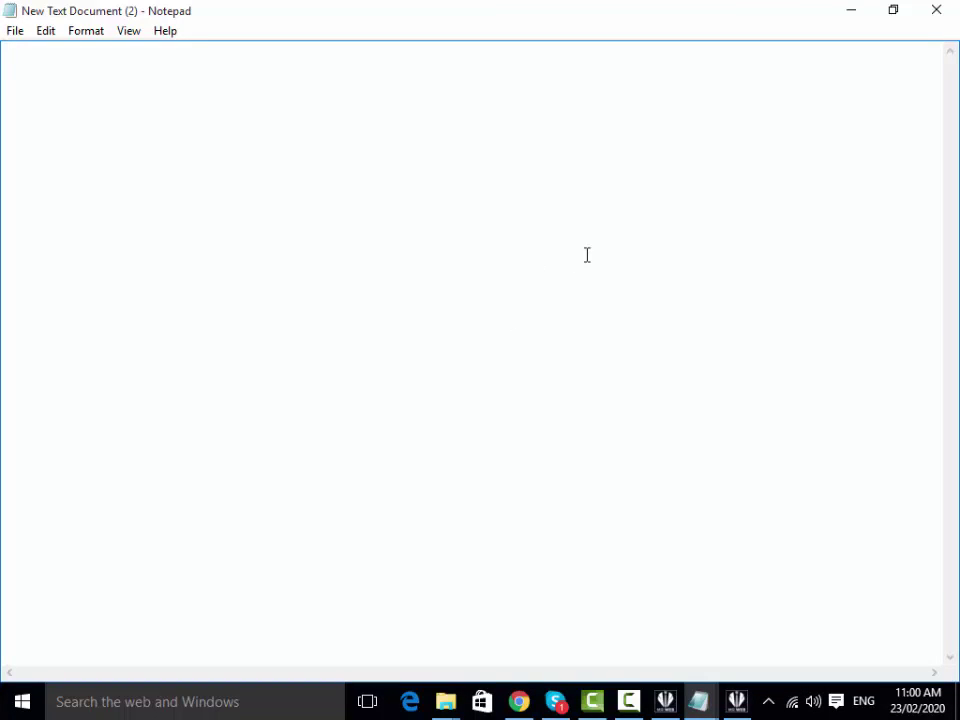
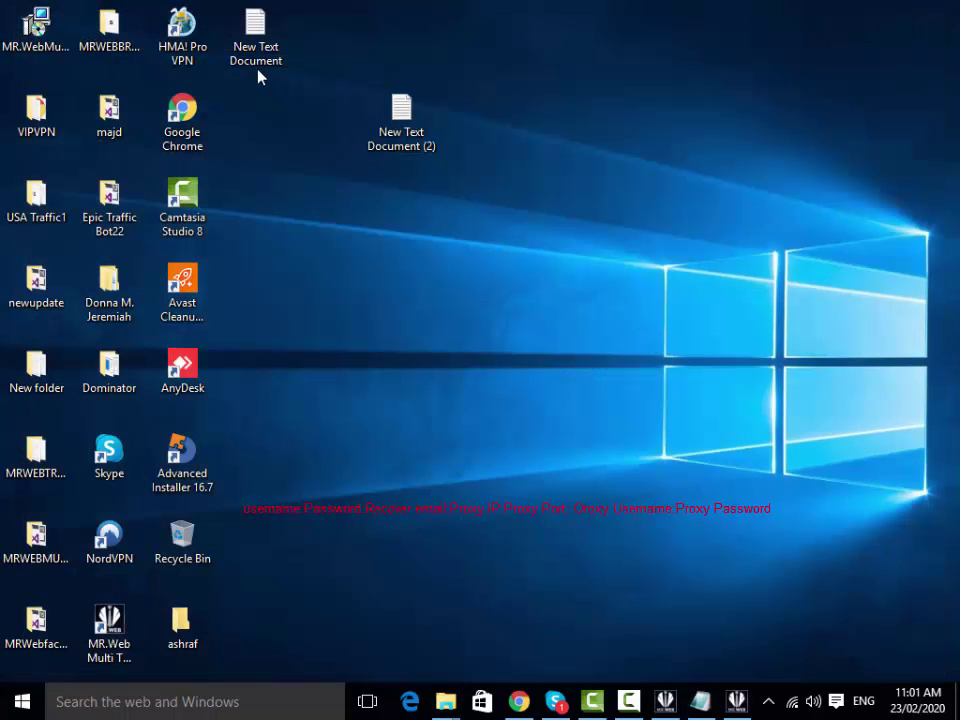
double_click(265, 65)
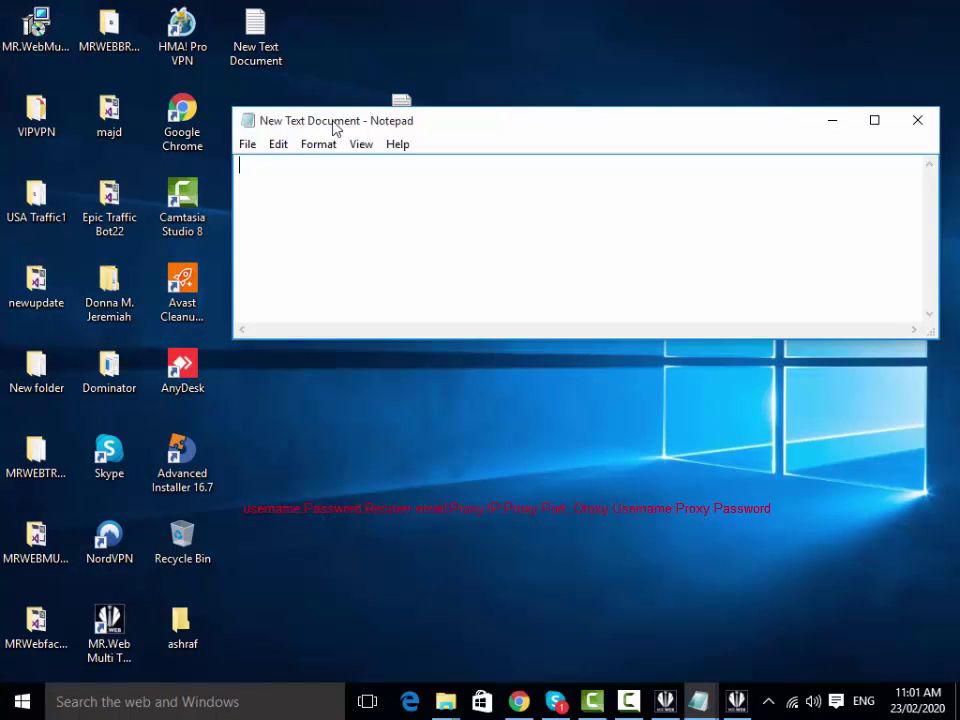
click(915, 120)
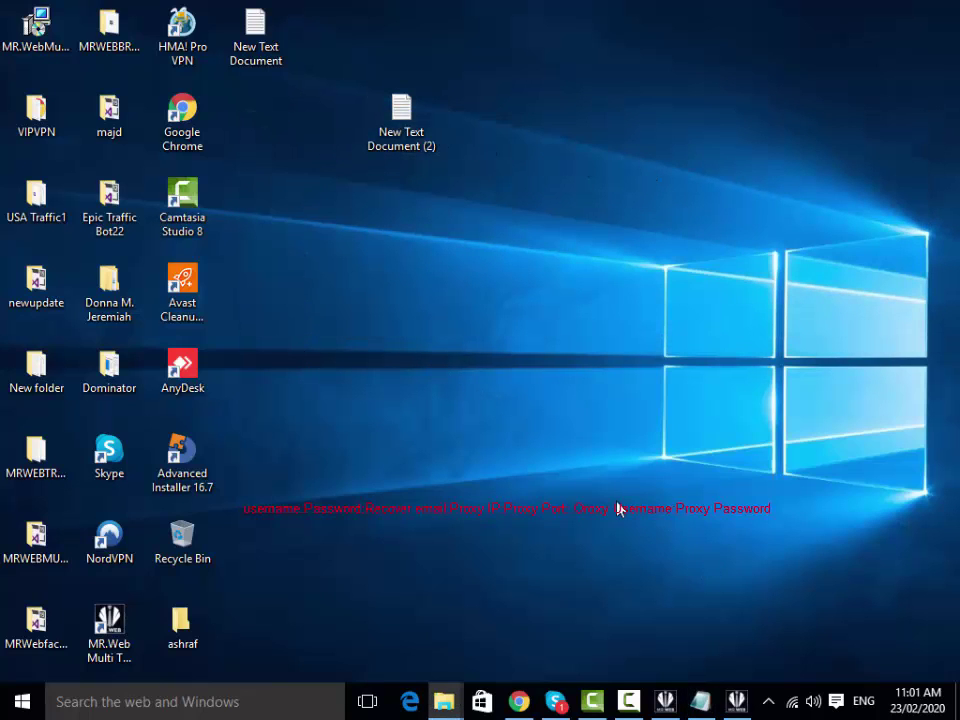
key(alt+Tab)
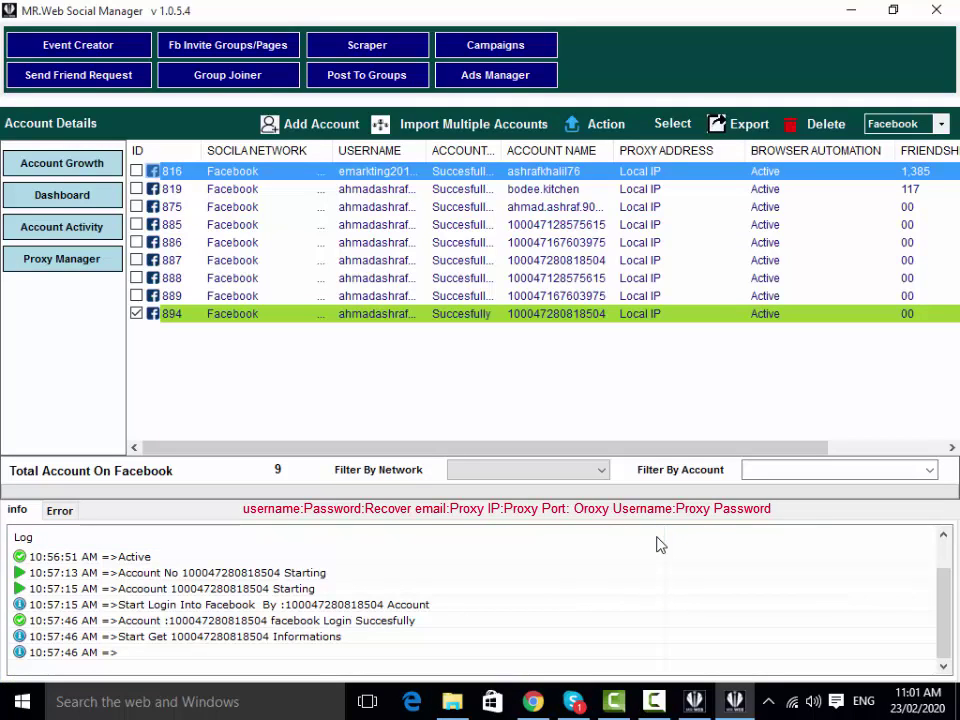
Step: Import multiple accounts from the faceaccount text file in the Desktop folder
click(470, 133)
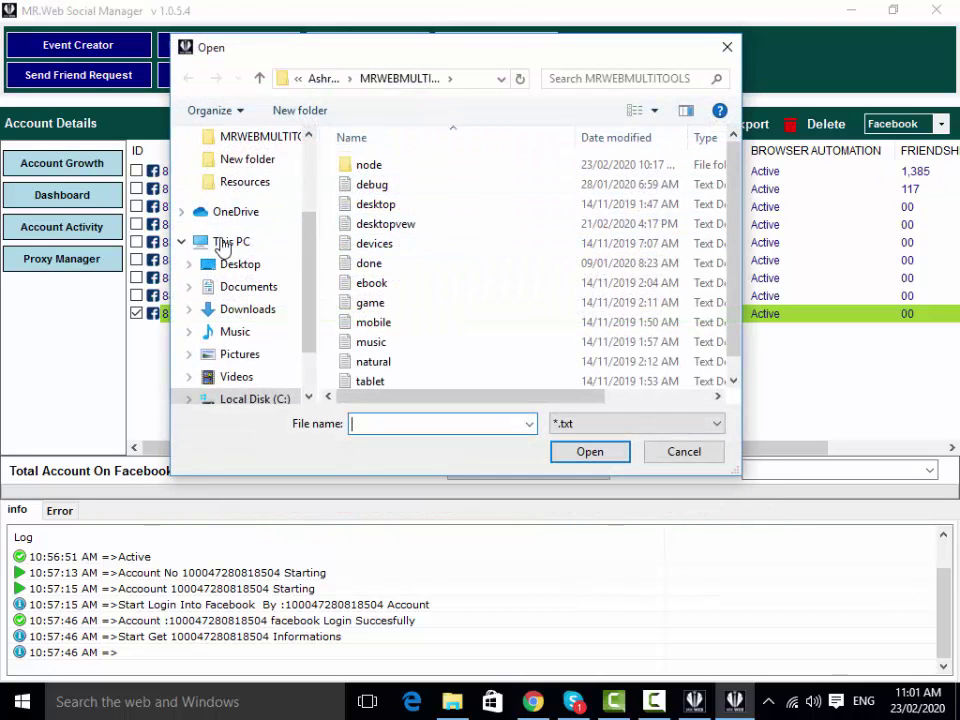
click(225, 243)
click(270, 266)
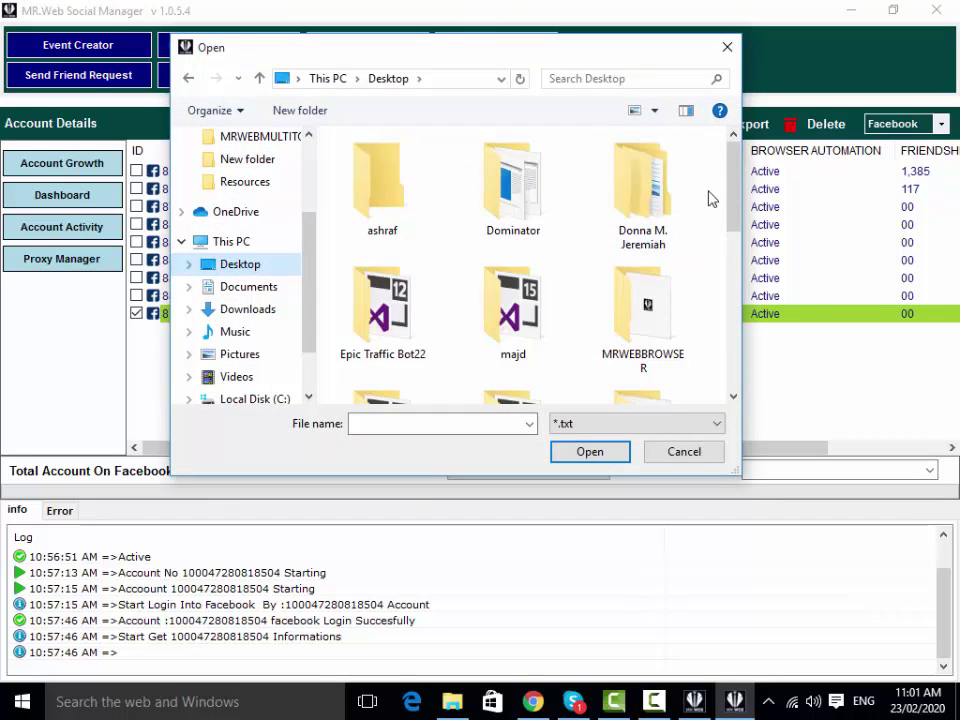
scroll(545, 190, down, 4)
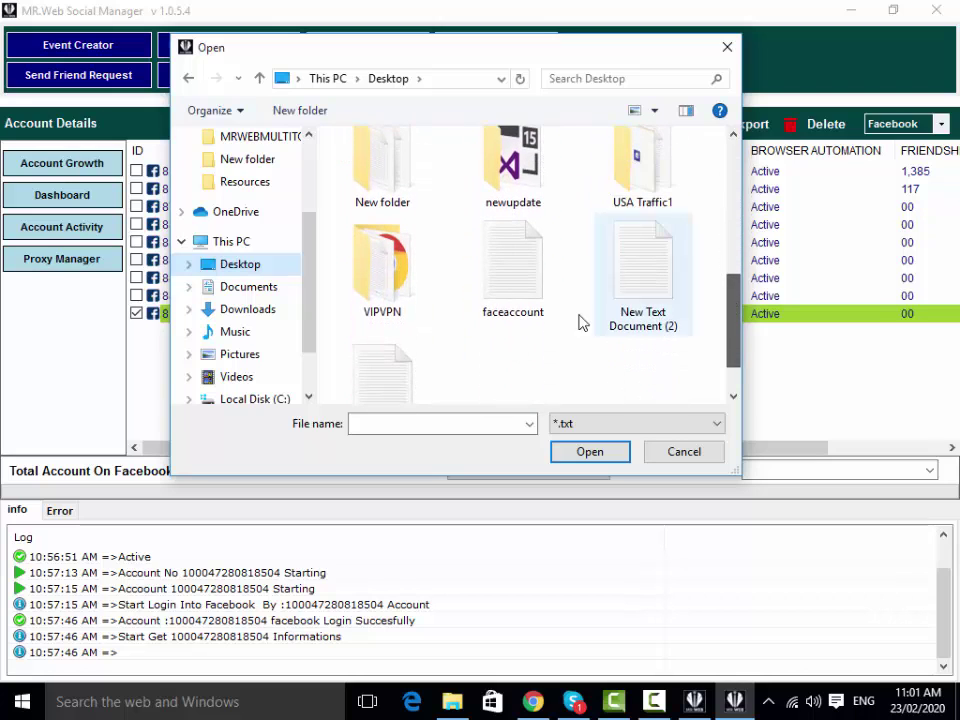
double_click(519, 299)
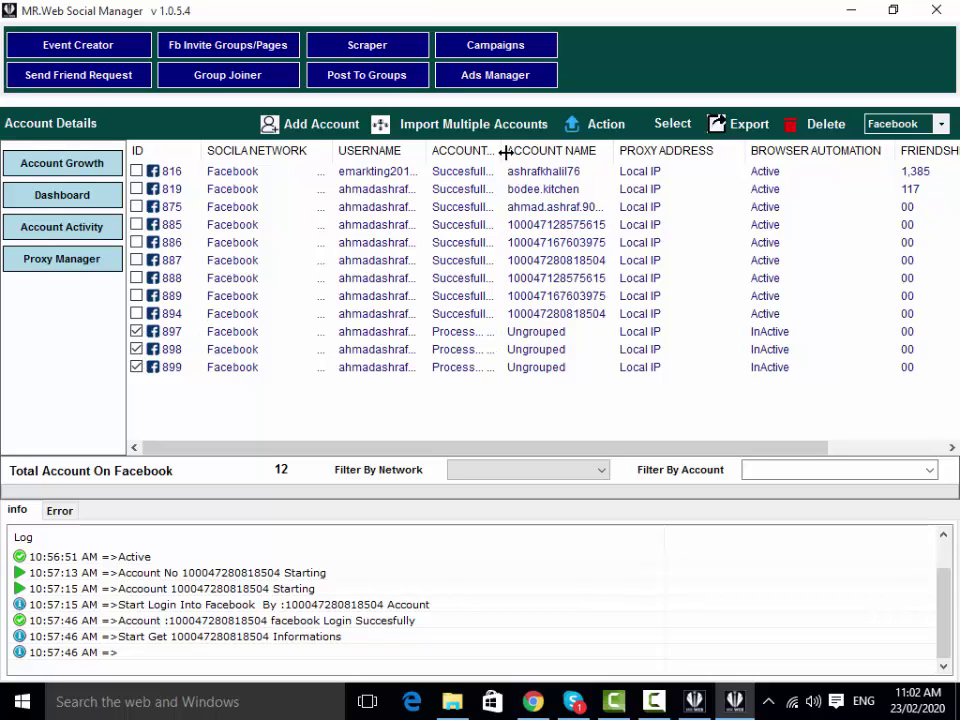
Step: Widen the first ACCOUNT Name column and check the imported accounts' values across all columns
drag(504, 151, 533, 151)
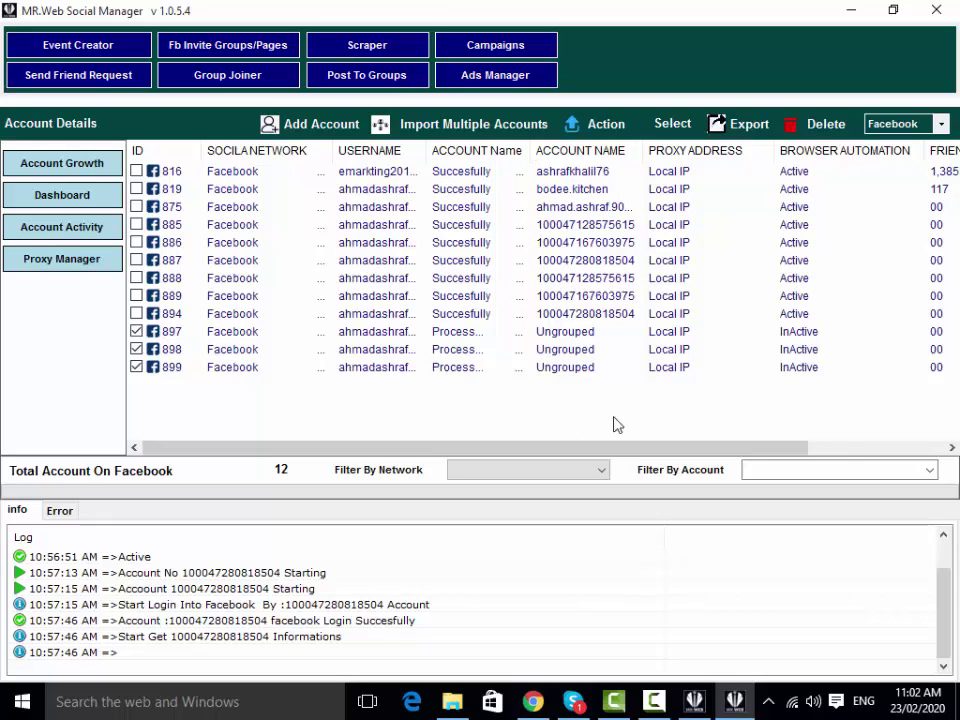
drag(640, 447, 888, 436)
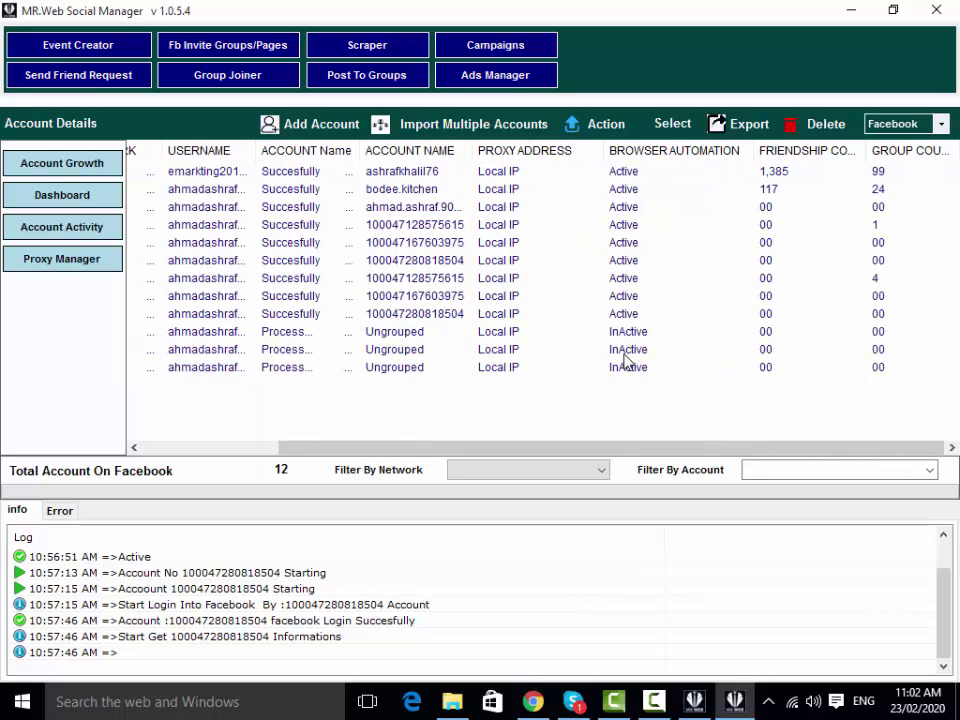
drag(656, 446, 503, 452)
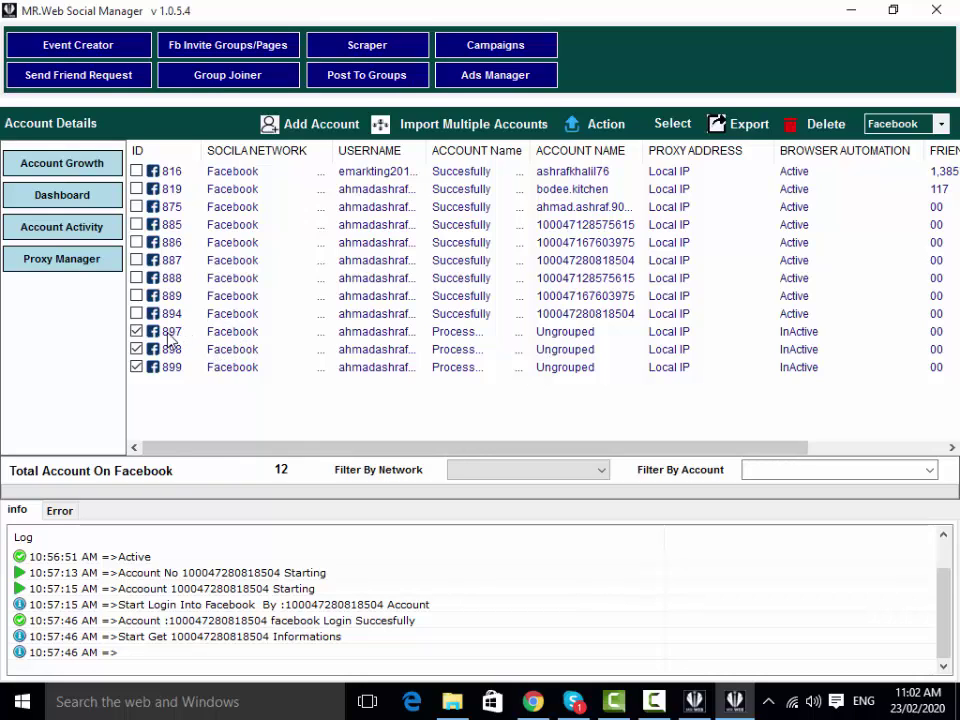
Step: Review the bulk actions and the first imported account's own actions, and back out of another multiple-account import
click(601, 125)
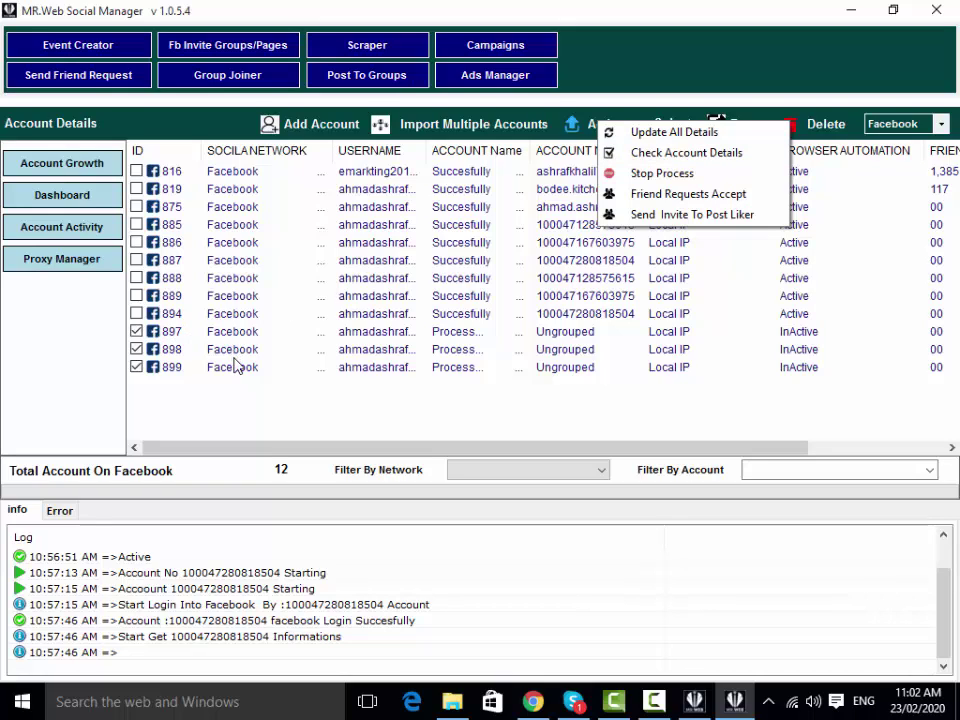
click(336, 402)
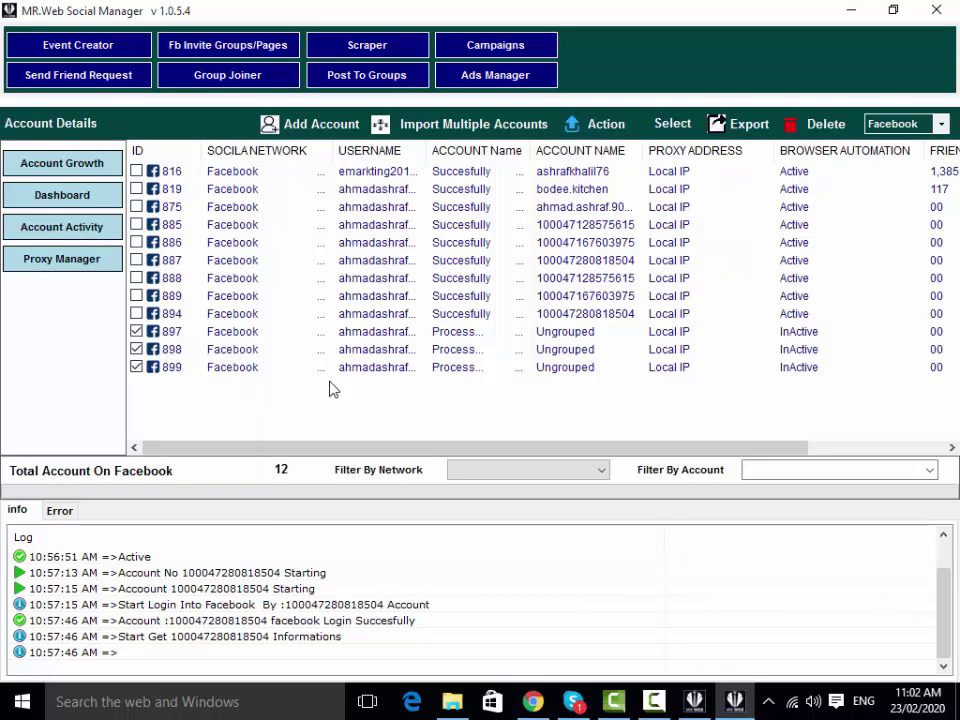
click(397, 336)
right_click(397, 336)
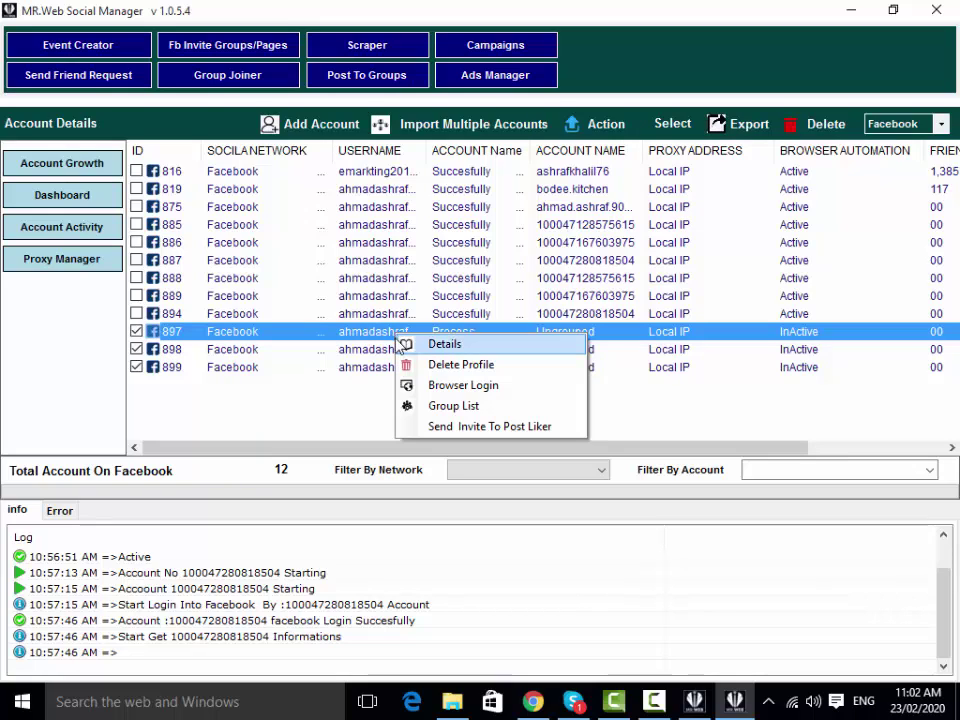
click(440, 386)
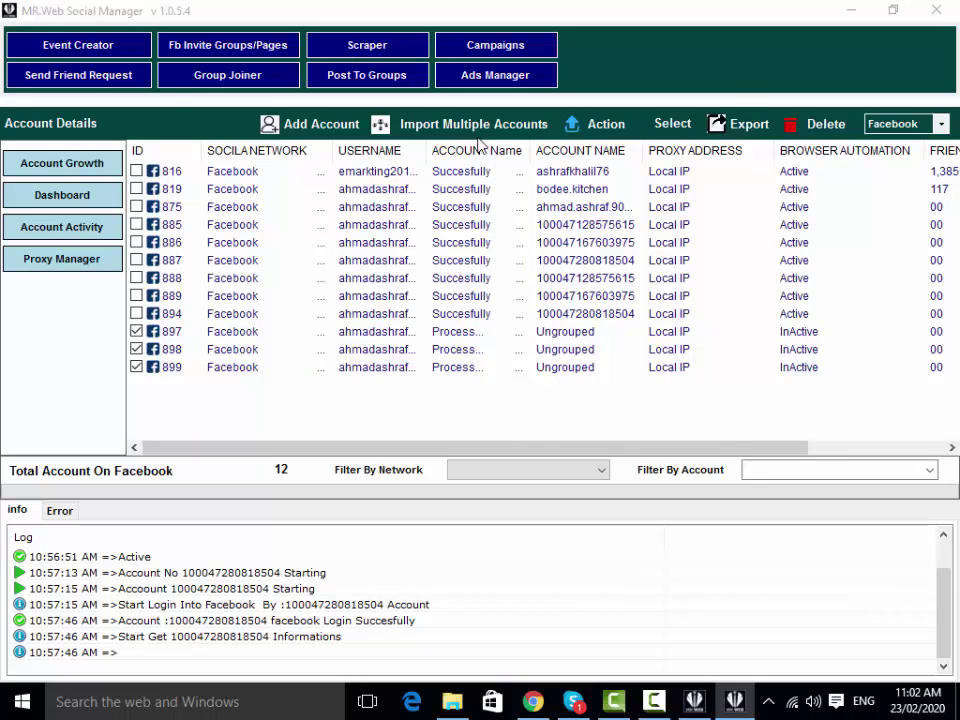
click(474, 128)
click(729, 45)
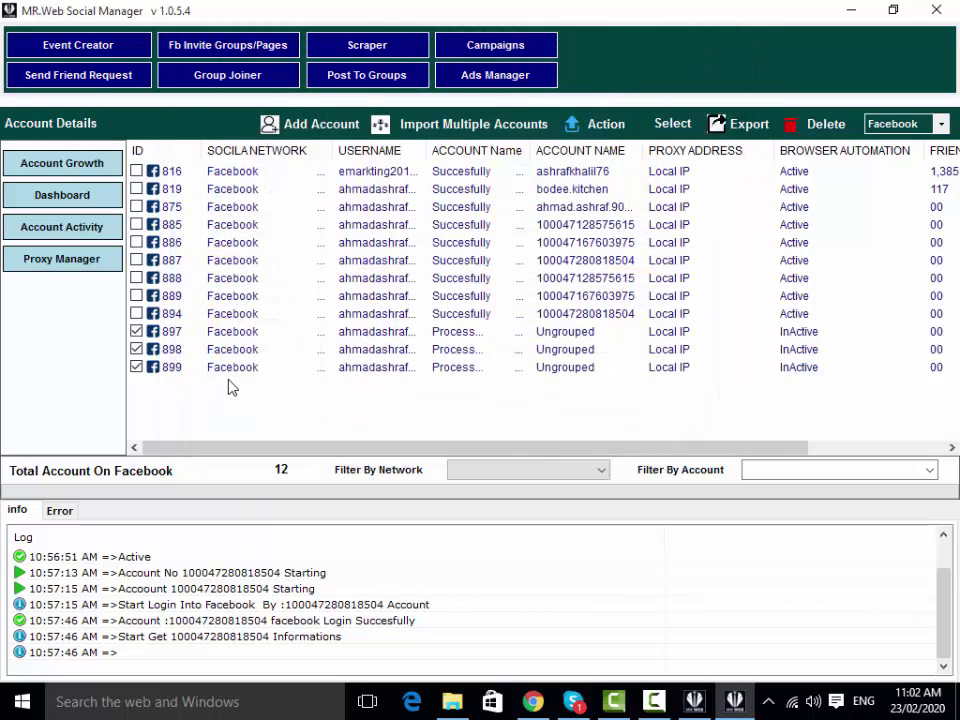
Step: Delete the profiles of the three imported Ungrouped accounts one by one, confirming each deletion
click(386, 334)
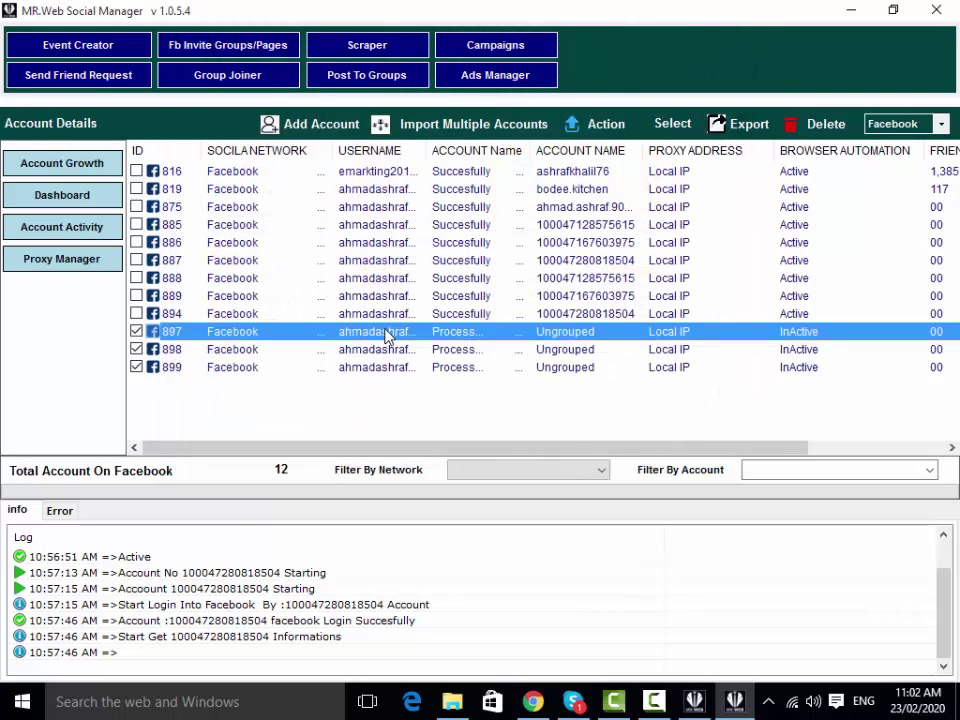
right_click(386, 334)
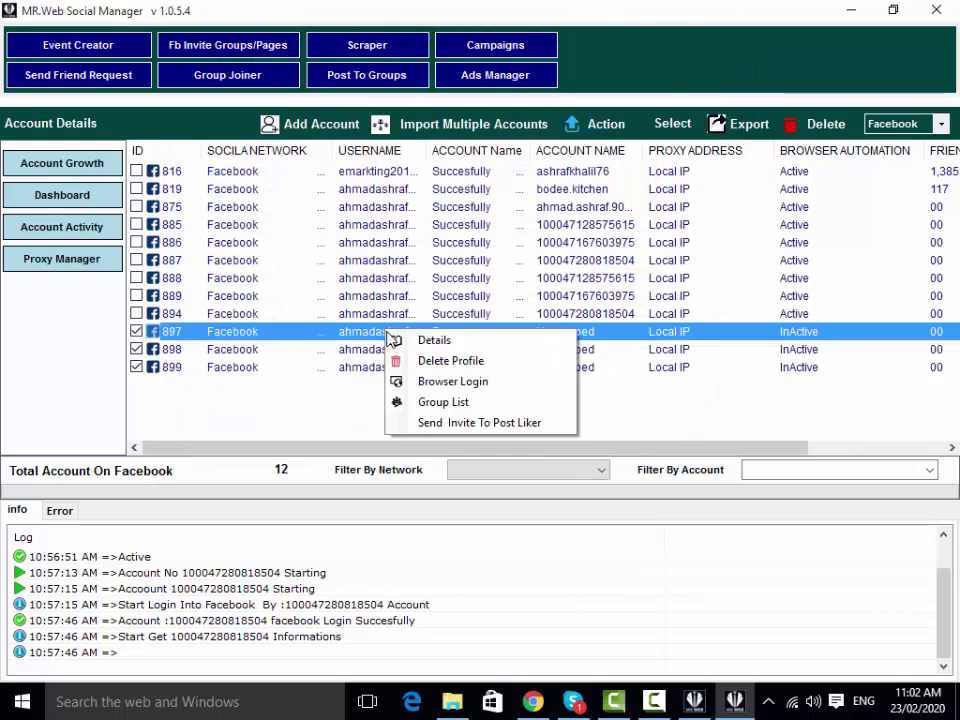
click(440, 360)
click(491, 420)
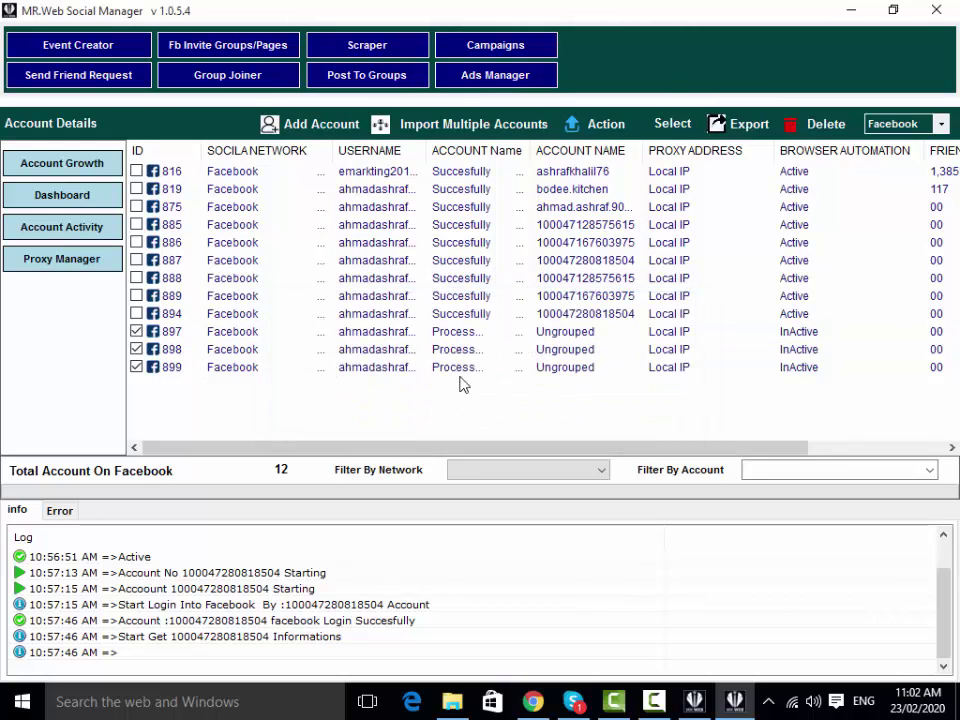
click(410, 333)
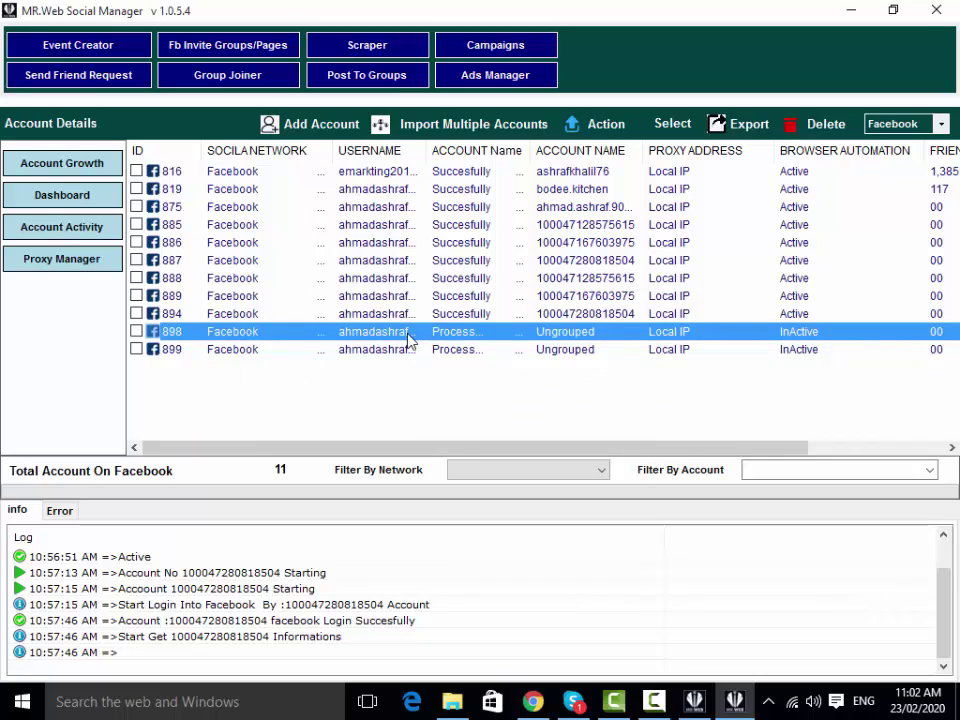
right_click(199, 338)
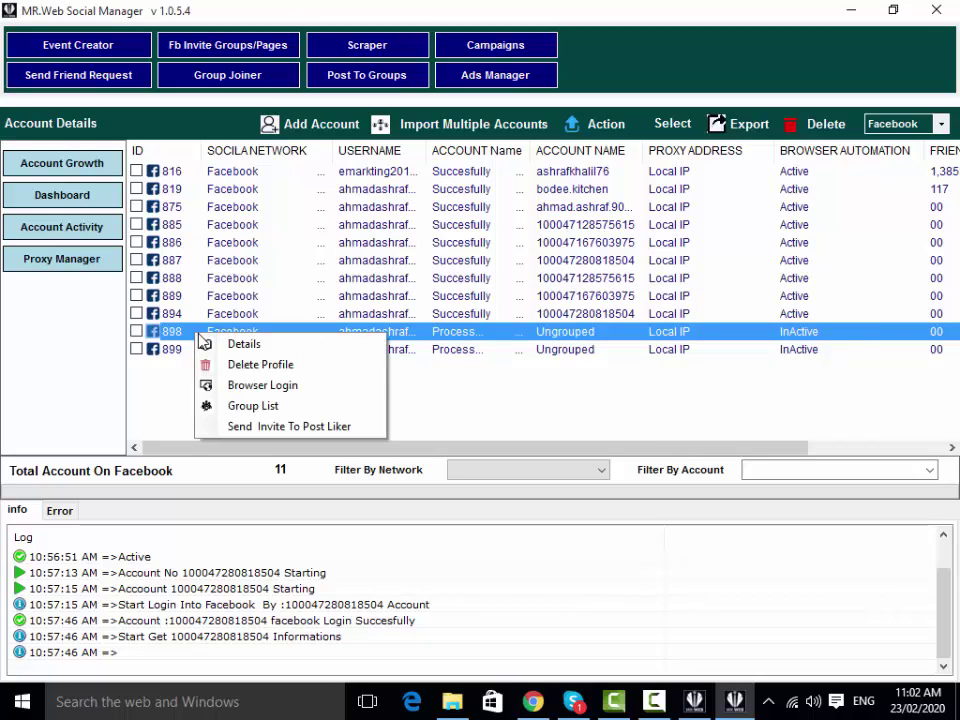
click(257, 364)
click(470, 419)
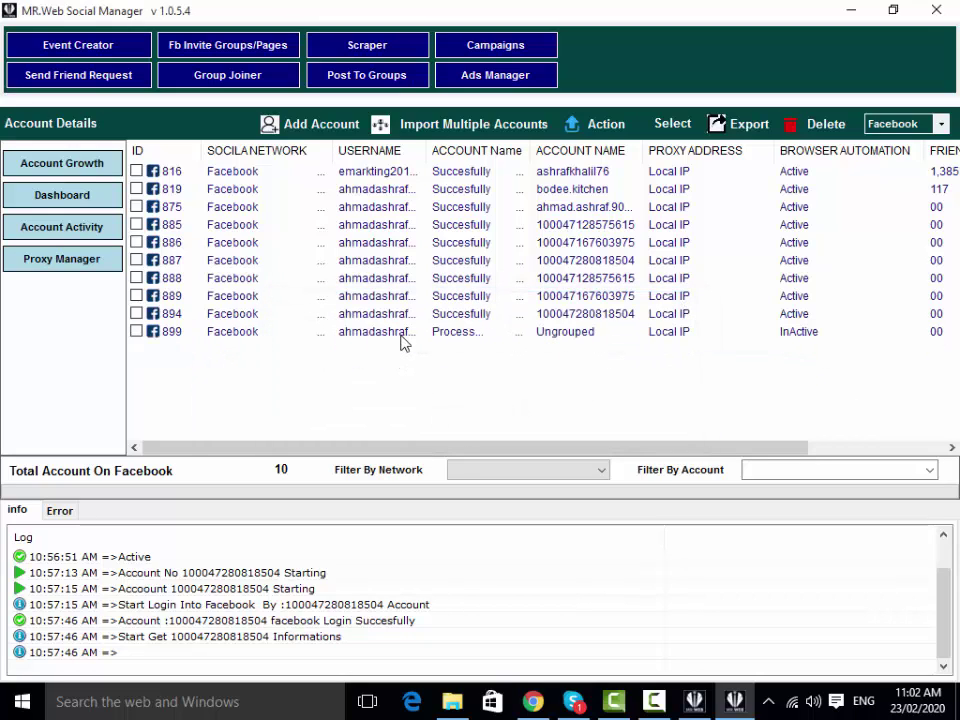
click(402, 334)
right_click(404, 334)
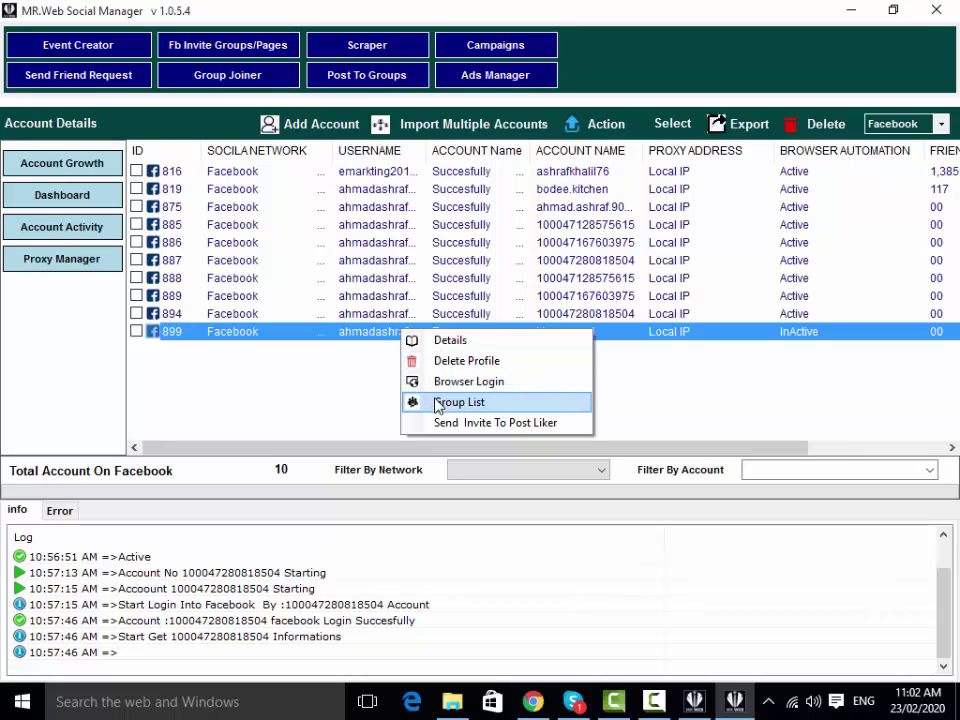
click(388, 361)
click(482, 421)
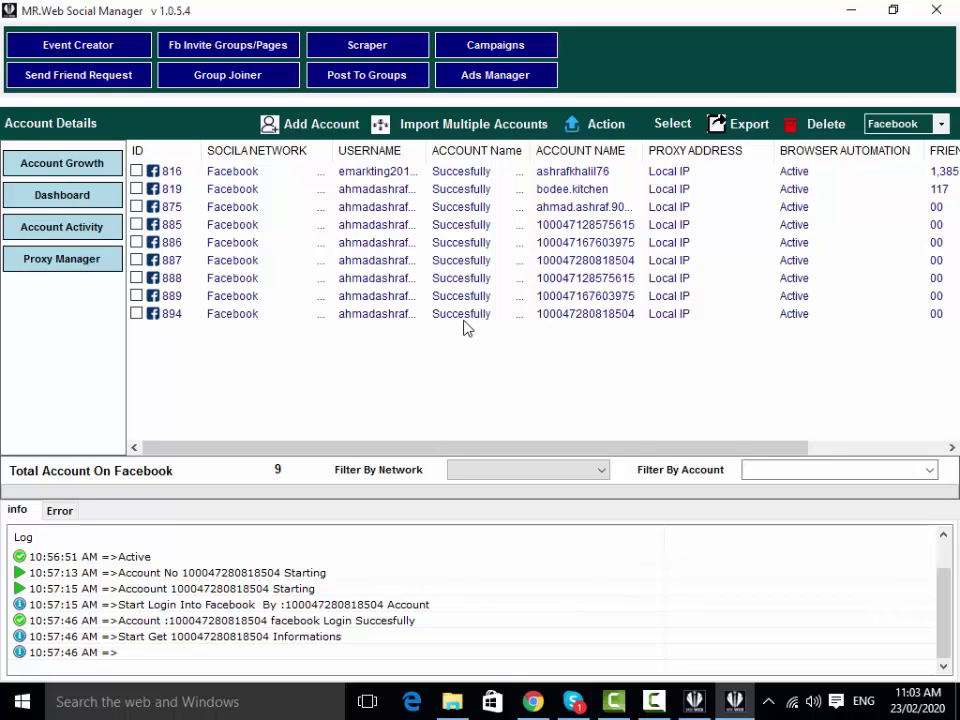
Step: Select all the Facebook accounts in the list at once
click(674, 128)
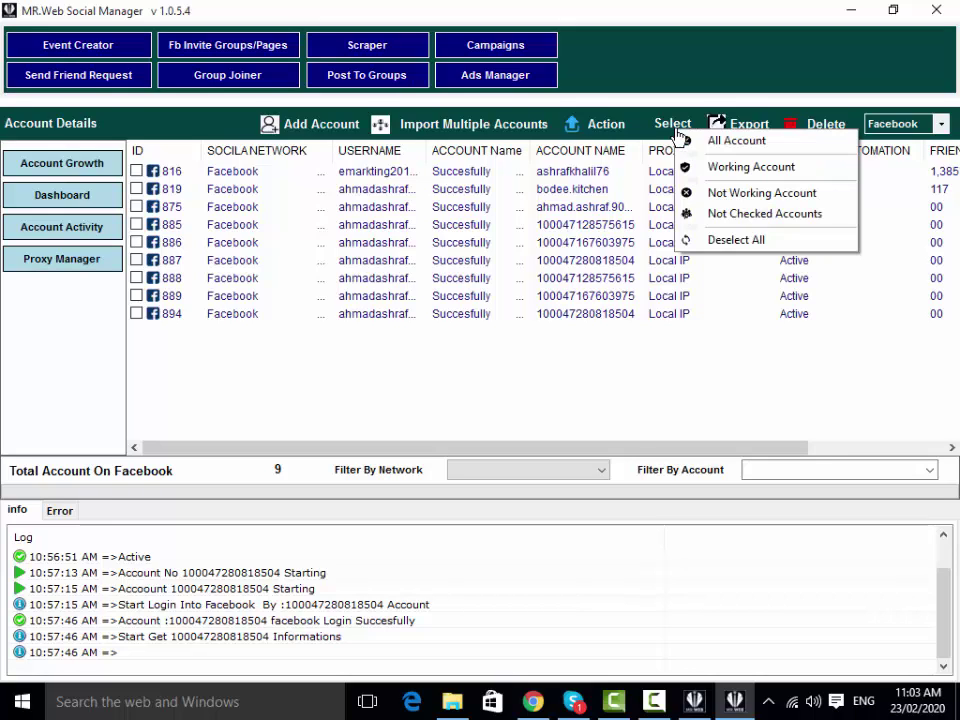
click(700, 139)
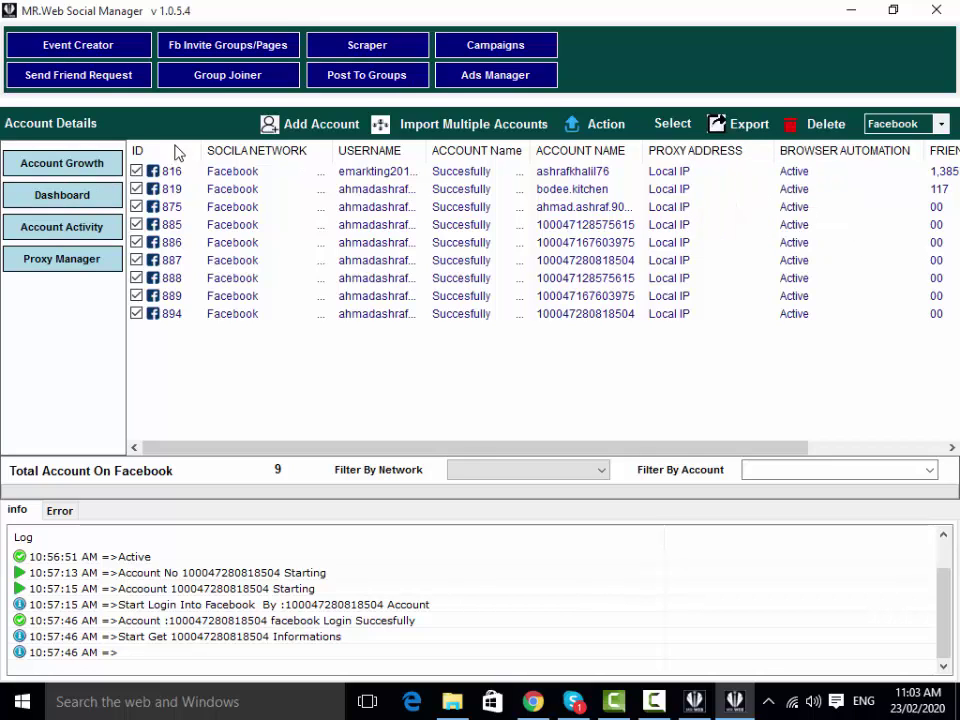
Step: Review the available bulk account actions and look over the friendship and group count columns of the account list
click(612, 125)
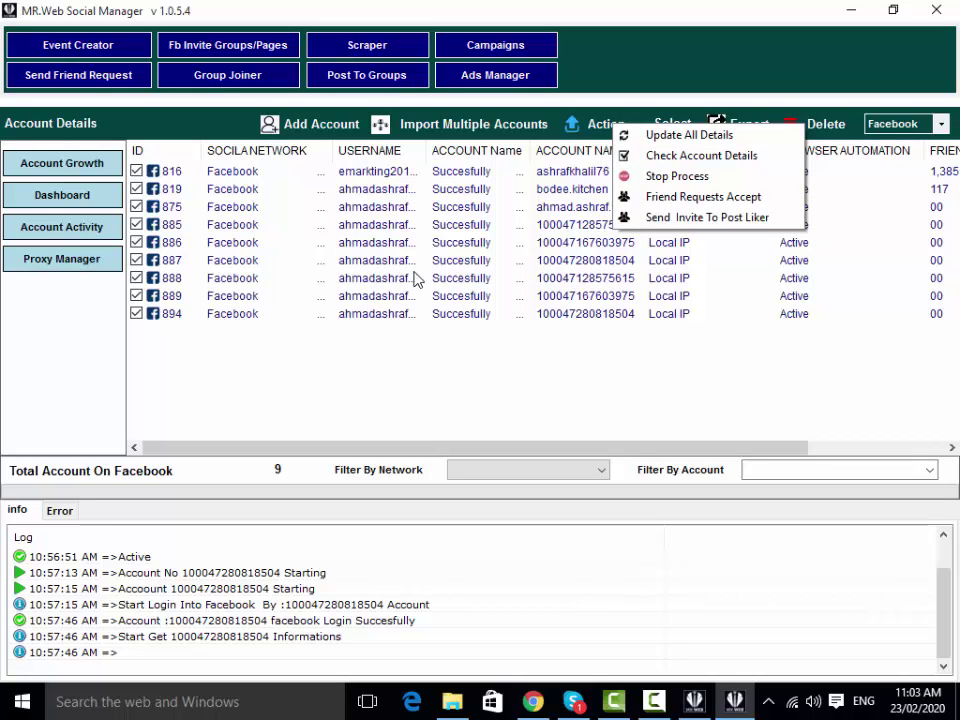
click(750, 452)
drag(750, 452, 810, 189)
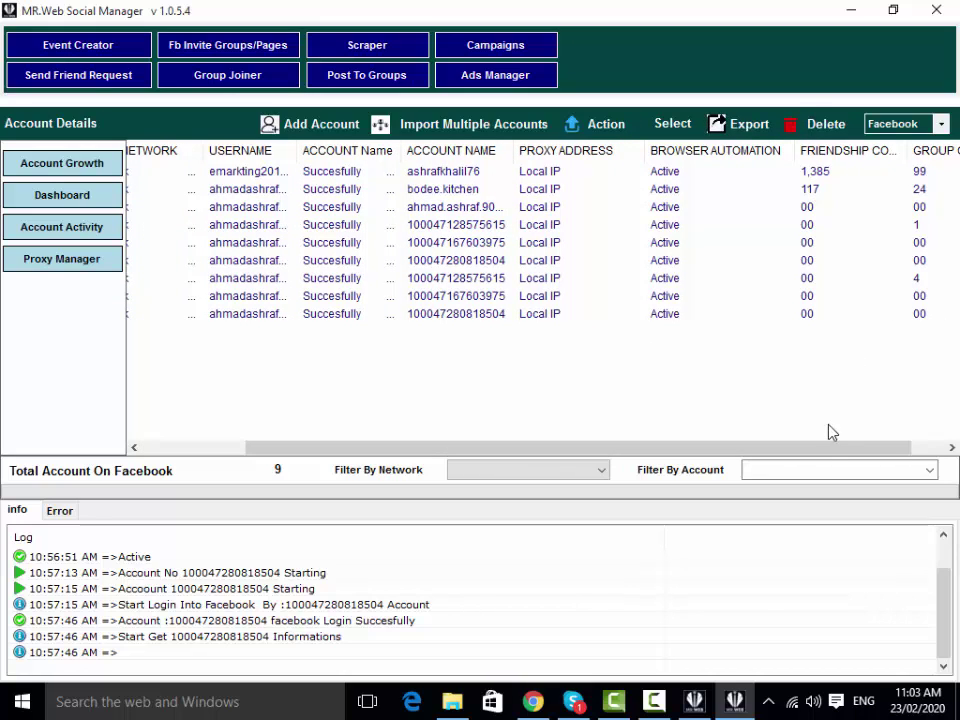
drag(819, 450, 643, 407)
Step: Select the working accounts, switch the selection to the not-working accounts, and review the bulk delete options
click(673, 128)
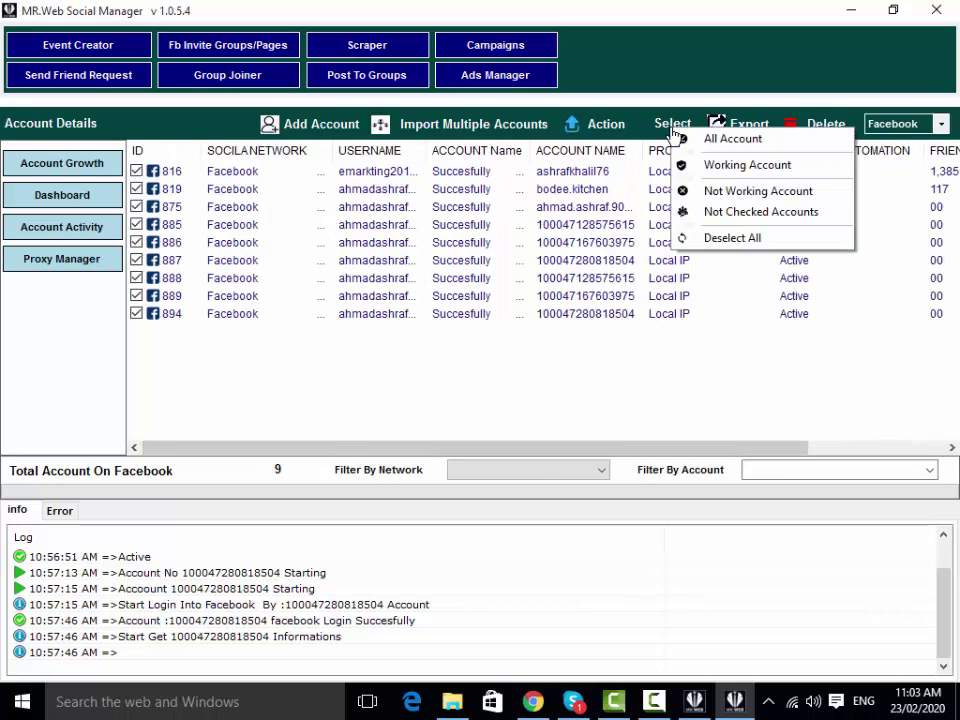
click(724, 168)
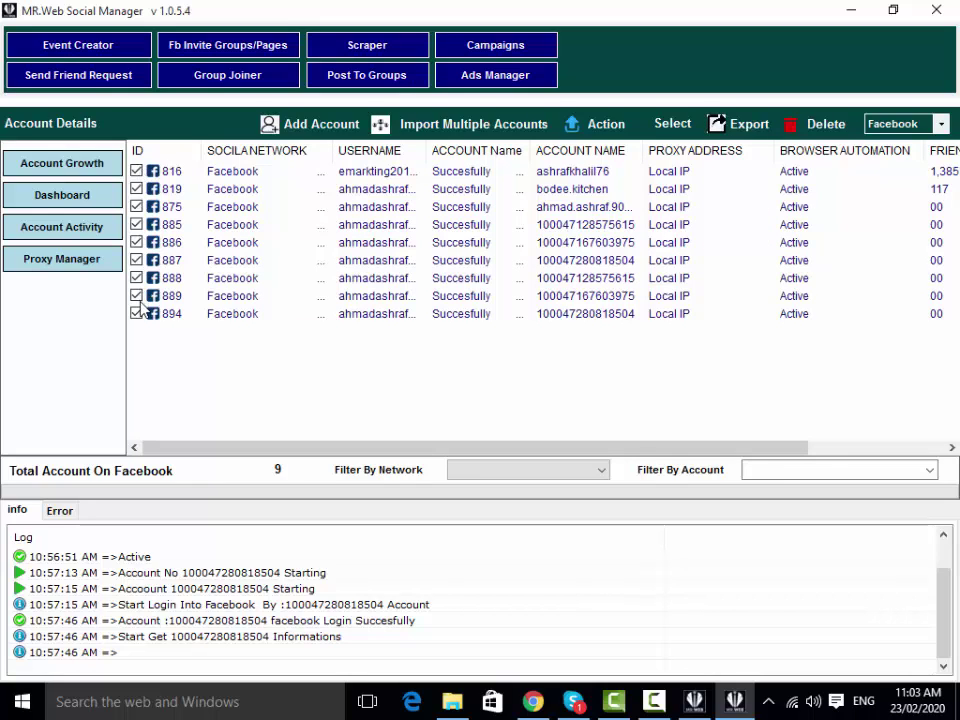
click(674, 127)
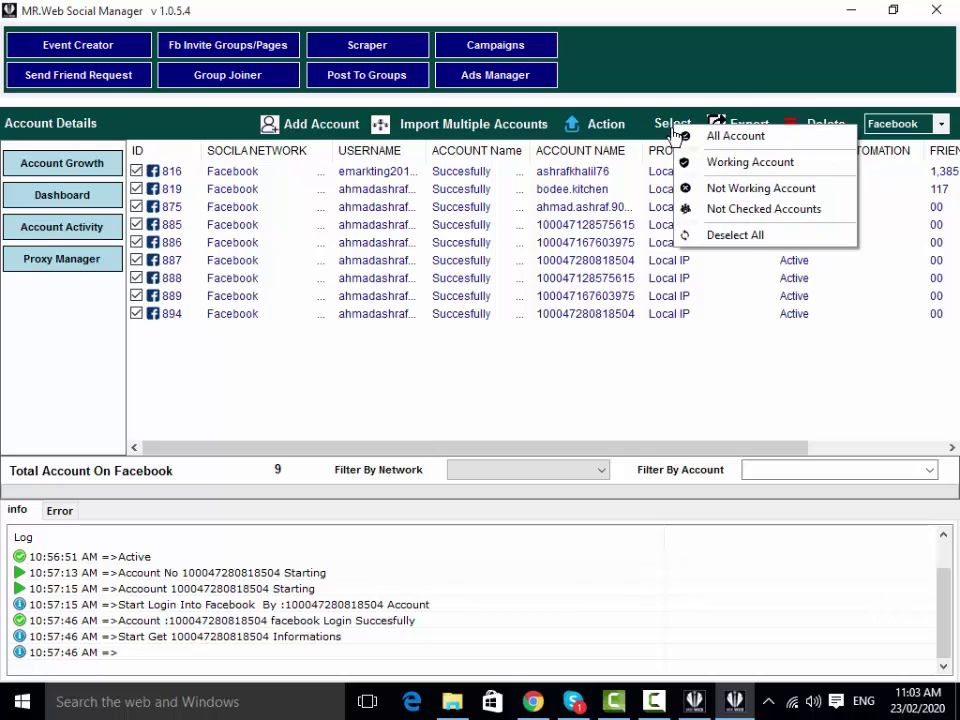
click(722, 190)
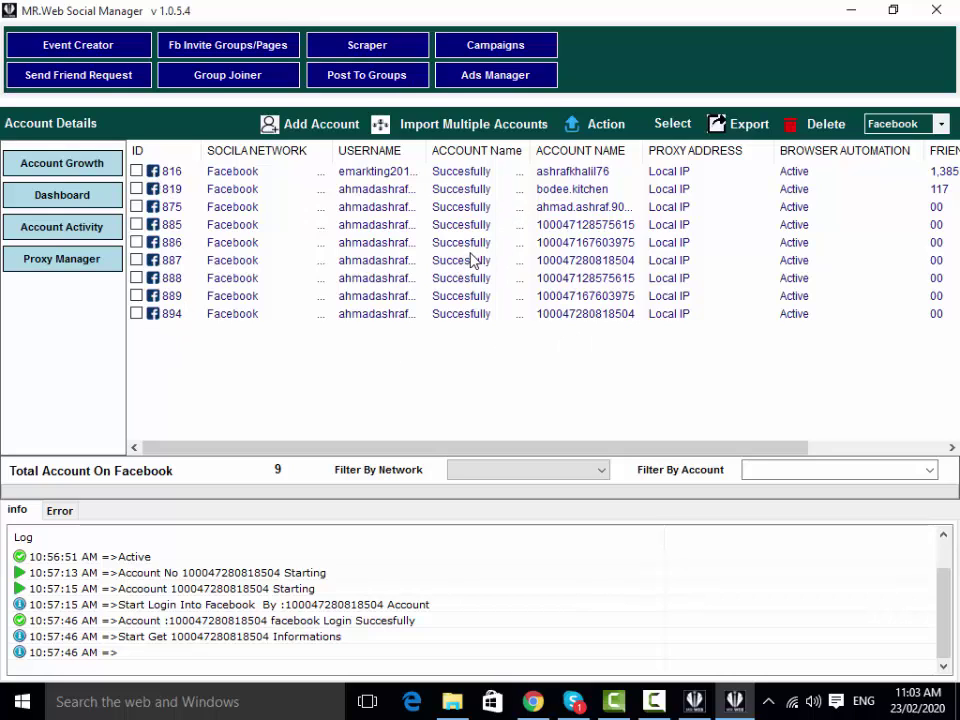
click(828, 126)
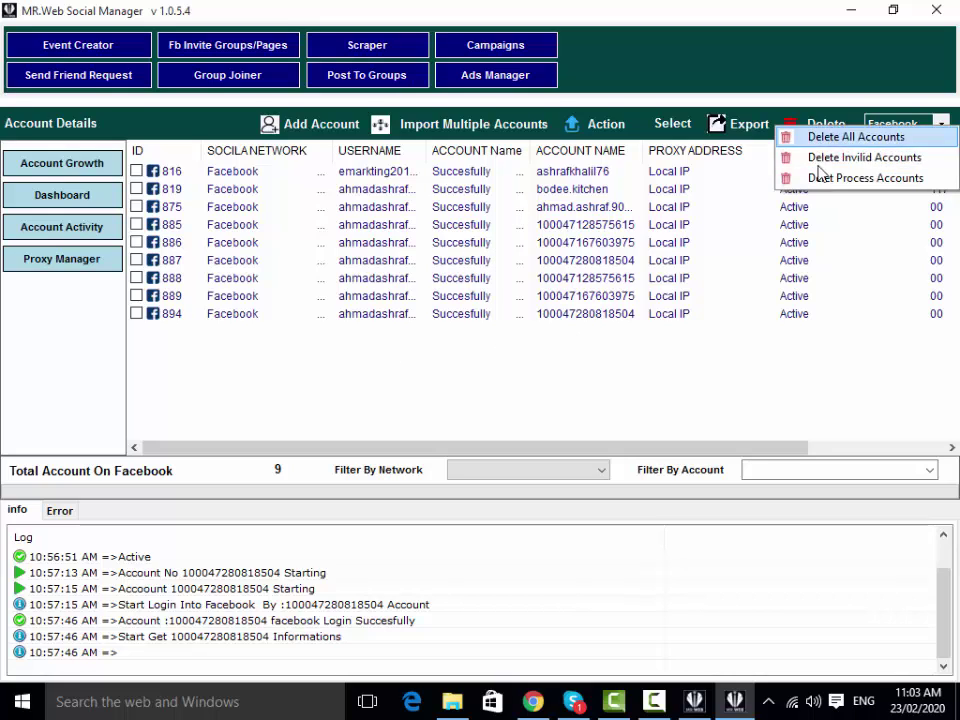
click(707, 381)
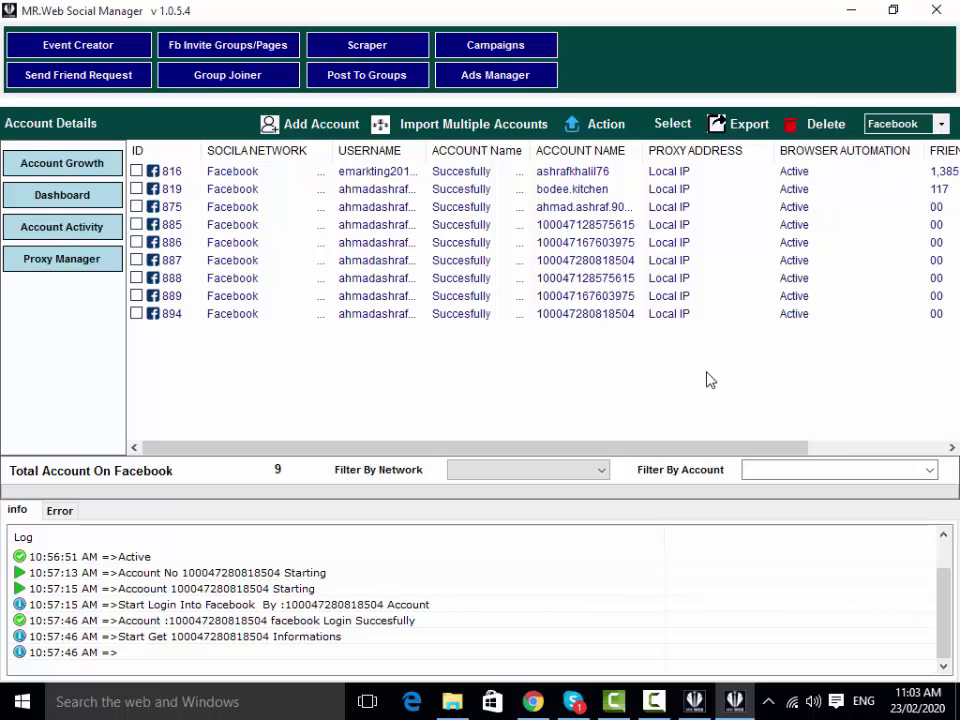
Step: Select the accounts that have not been checked, and clear the selection of all accounts
click(660, 124)
click(727, 214)
click(684, 132)
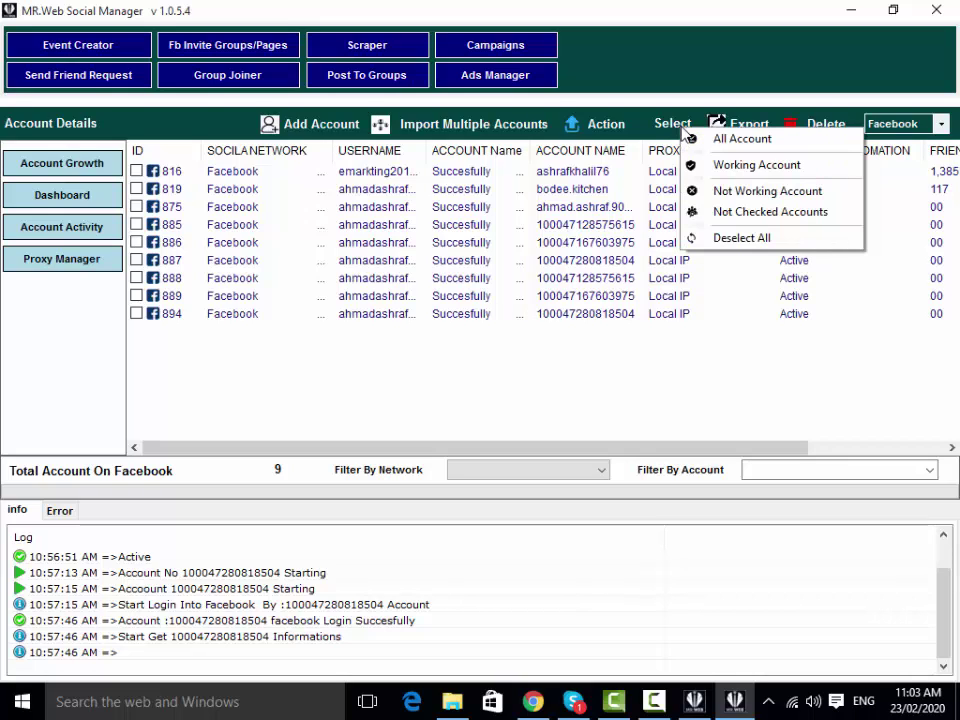
click(738, 242)
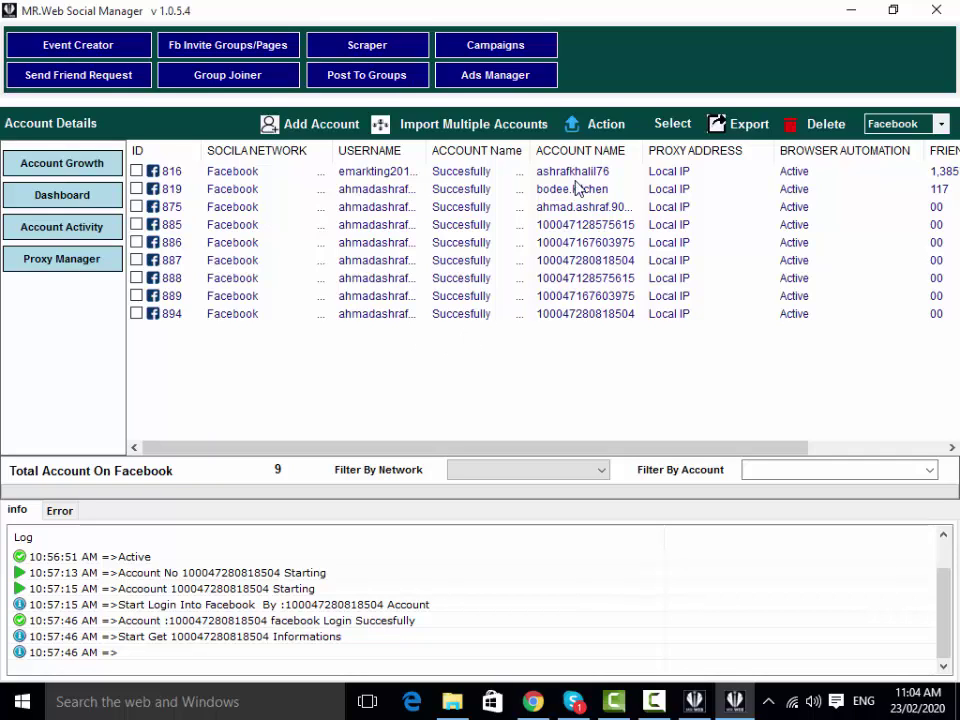
Step: Try to update all details and check the account details without any account selected
click(600, 133)
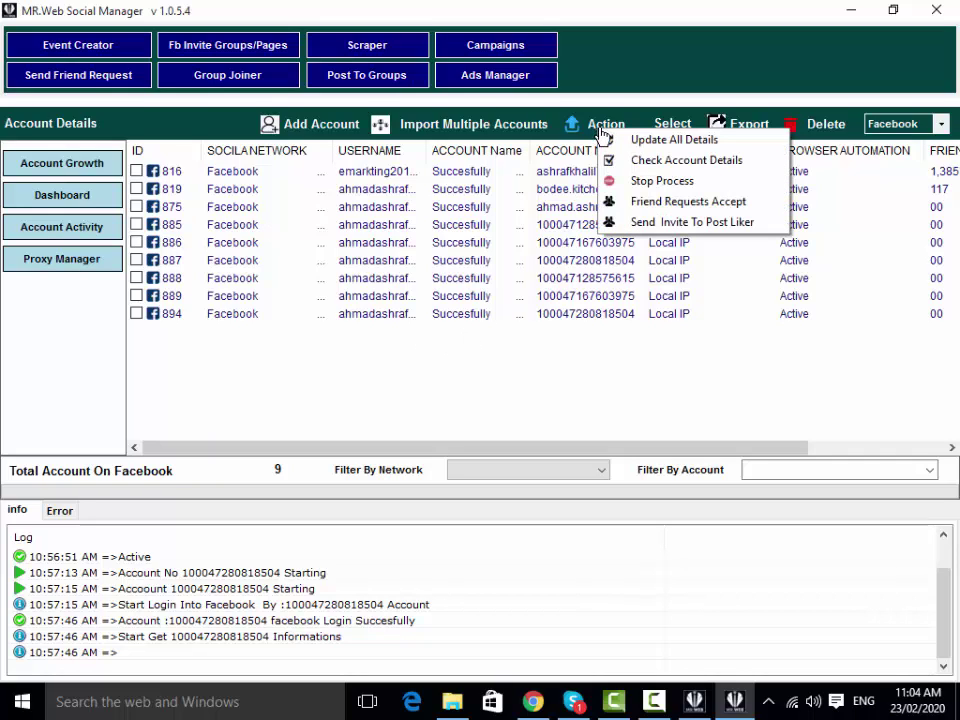
click(693, 146)
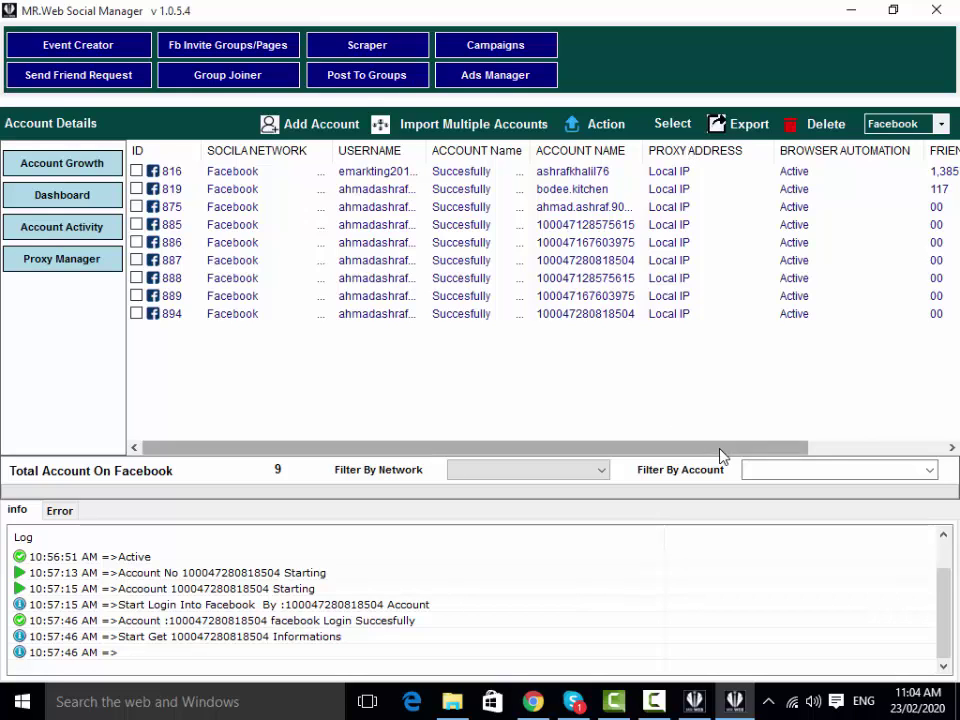
drag(722, 447, 887, 447)
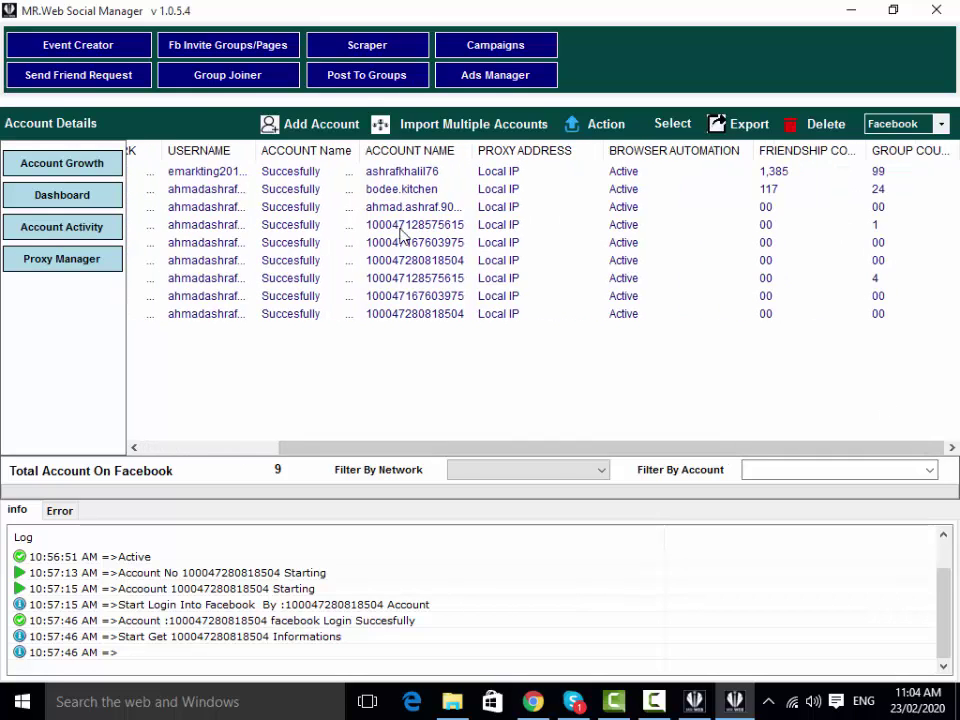
click(597, 130)
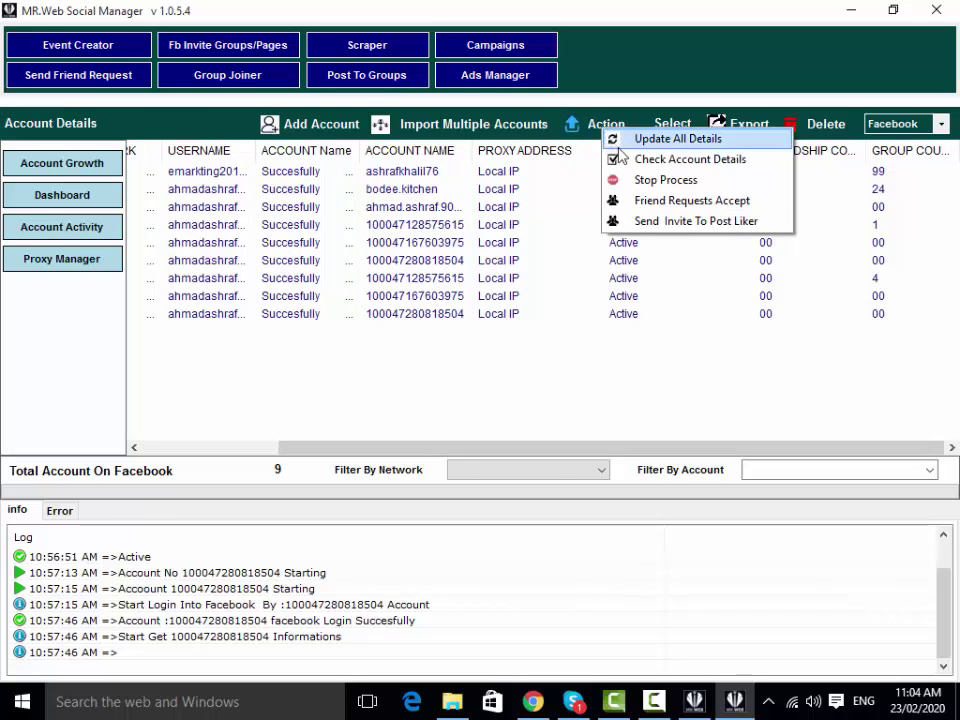
click(735, 170)
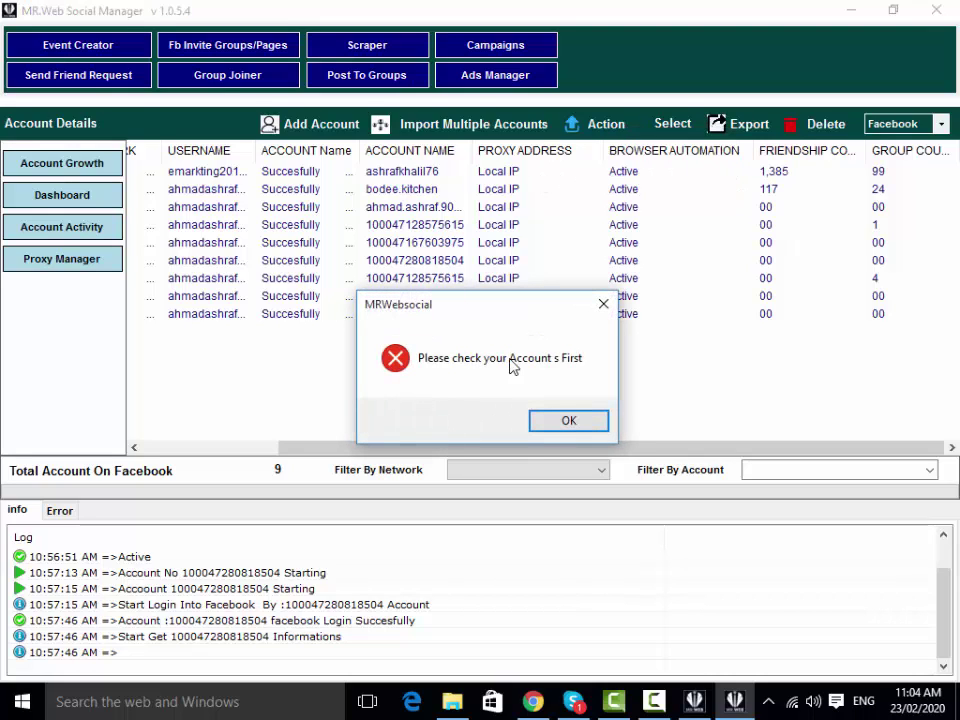
click(566, 420)
drag(546, 450, 296, 454)
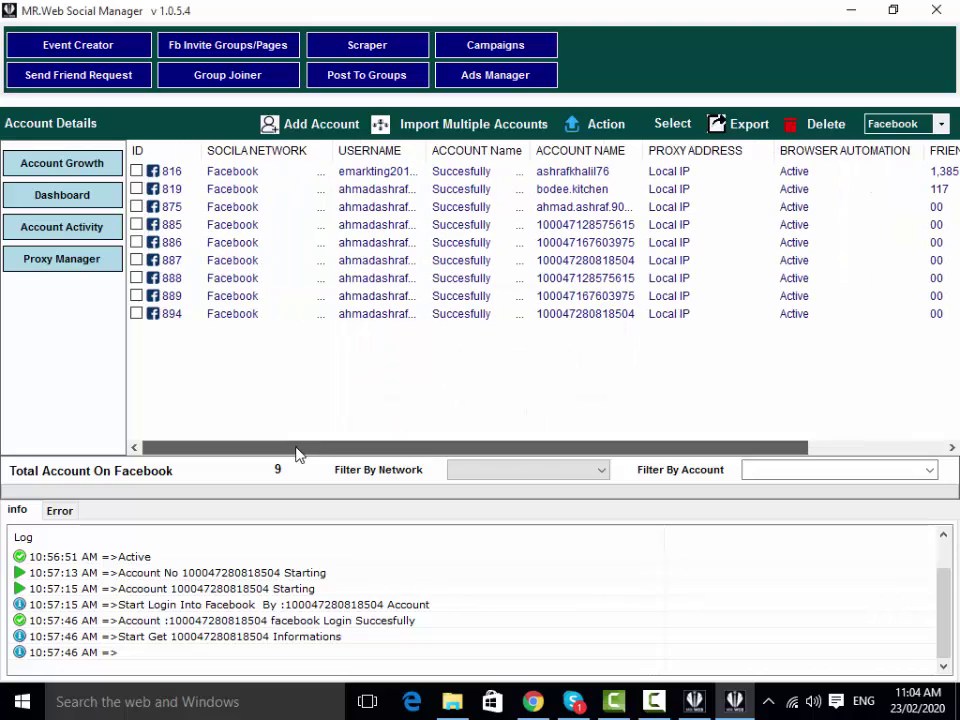
Step: Select the third, fifth and eighth accounts in the list and run Check Account Details on them
click(136, 224)
click(136, 242)
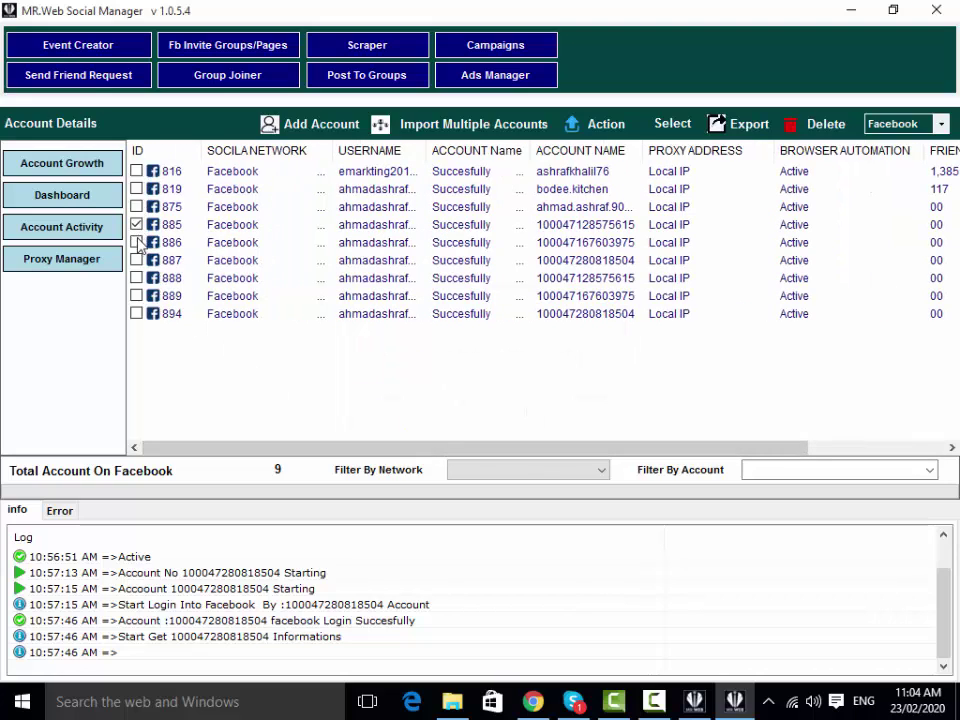
click(136, 313)
click(136, 295)
click(136, 224)
click(604, 125)
click(623, 161)
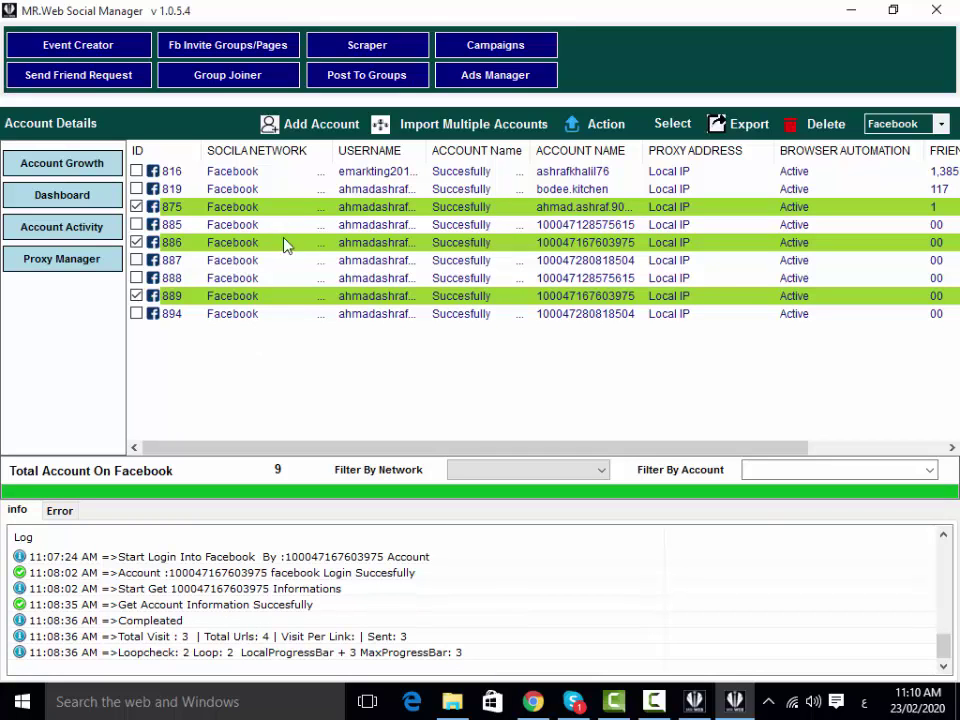
drag(716, 450, 696, 452)
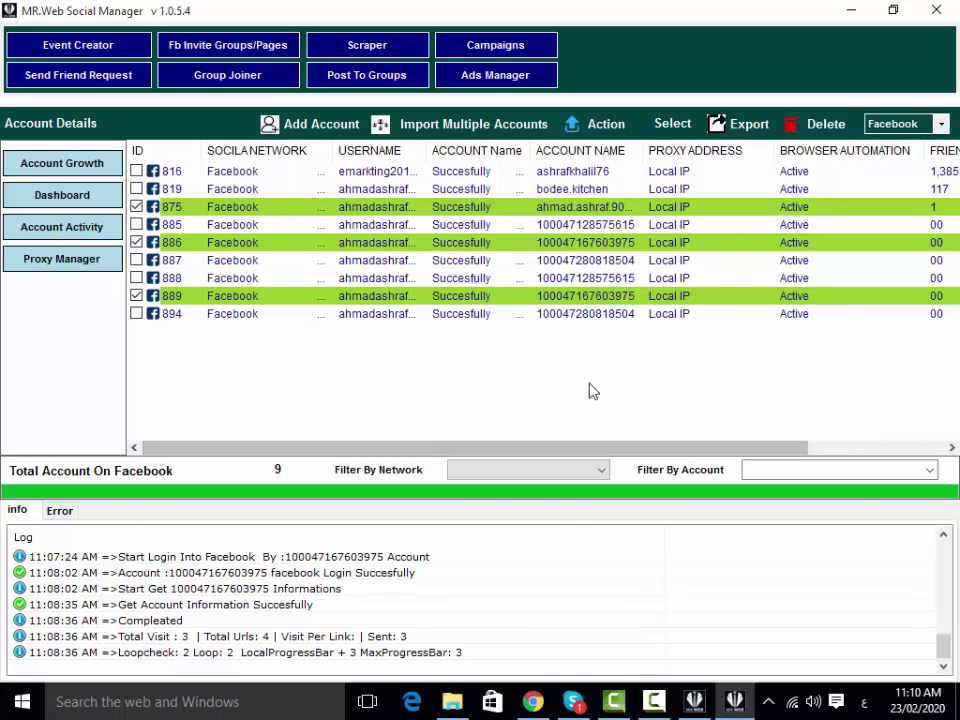